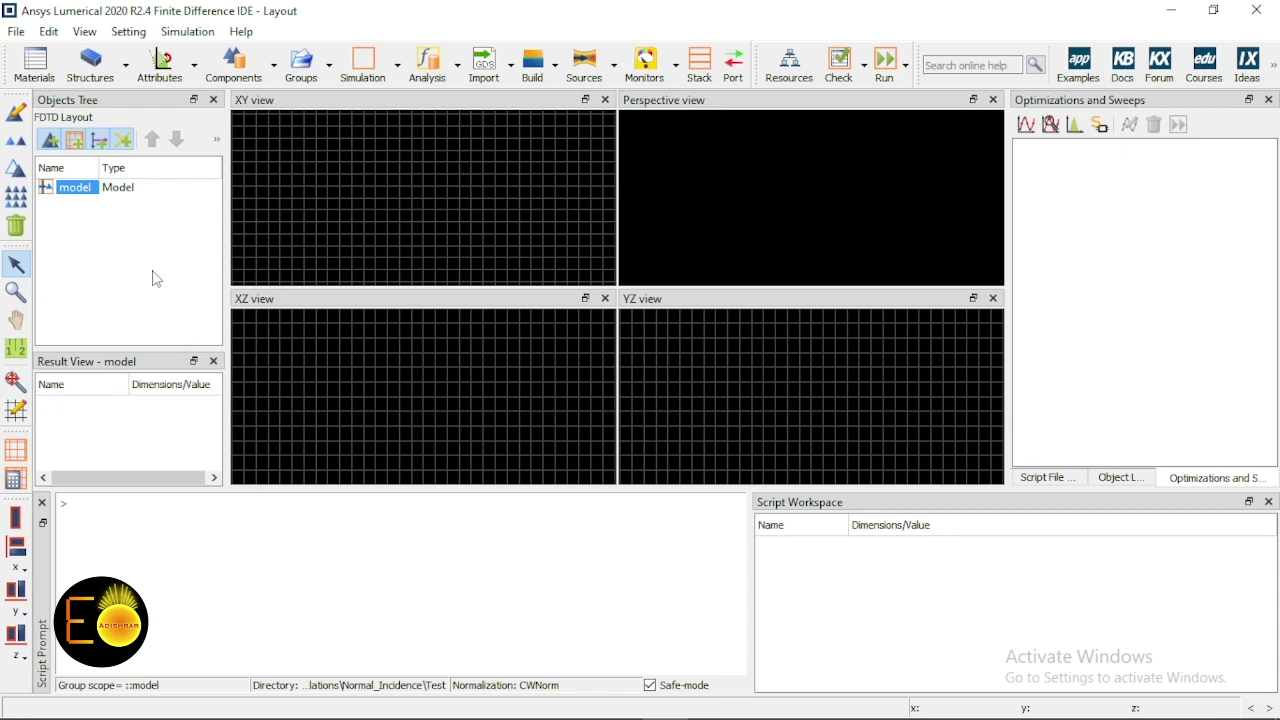
- Look over the available structure types and browse the material list in the Material Database
left_click(127, 64)
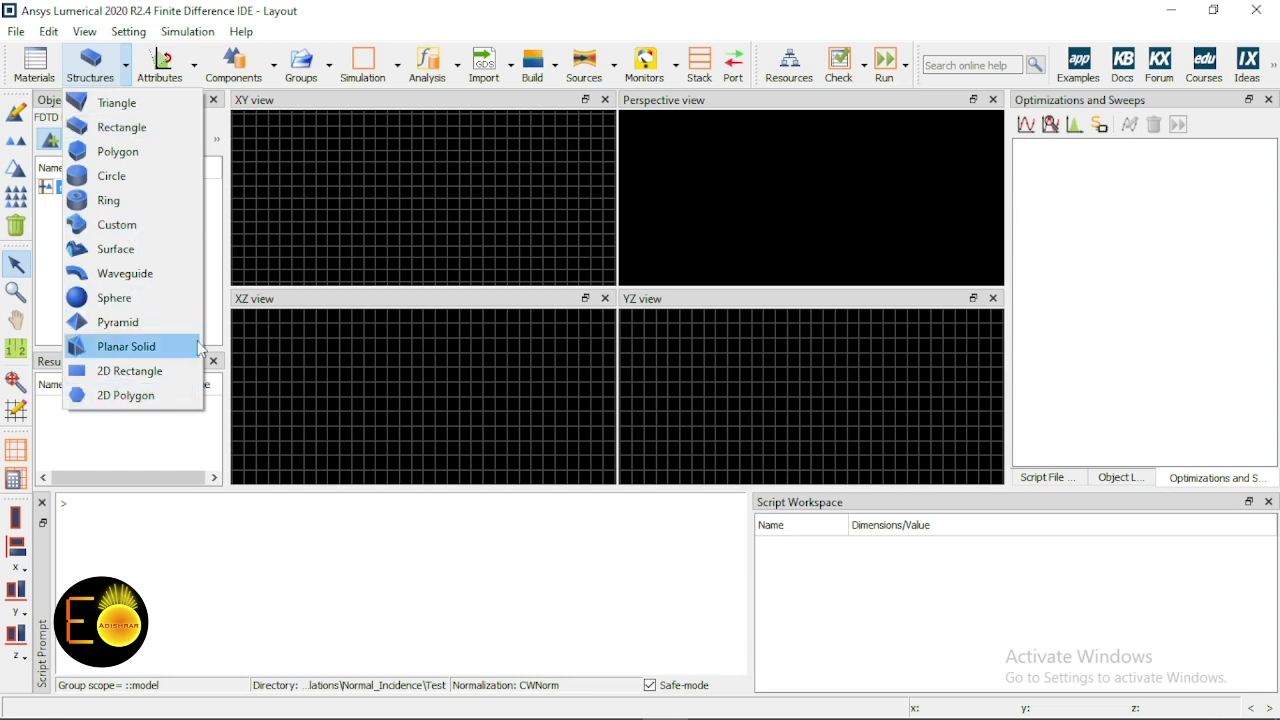
left_click(165, 466)
left_click(34, 65)
scroll(500, 257, "down", 3)
scroll(500, 257, "up", 3)
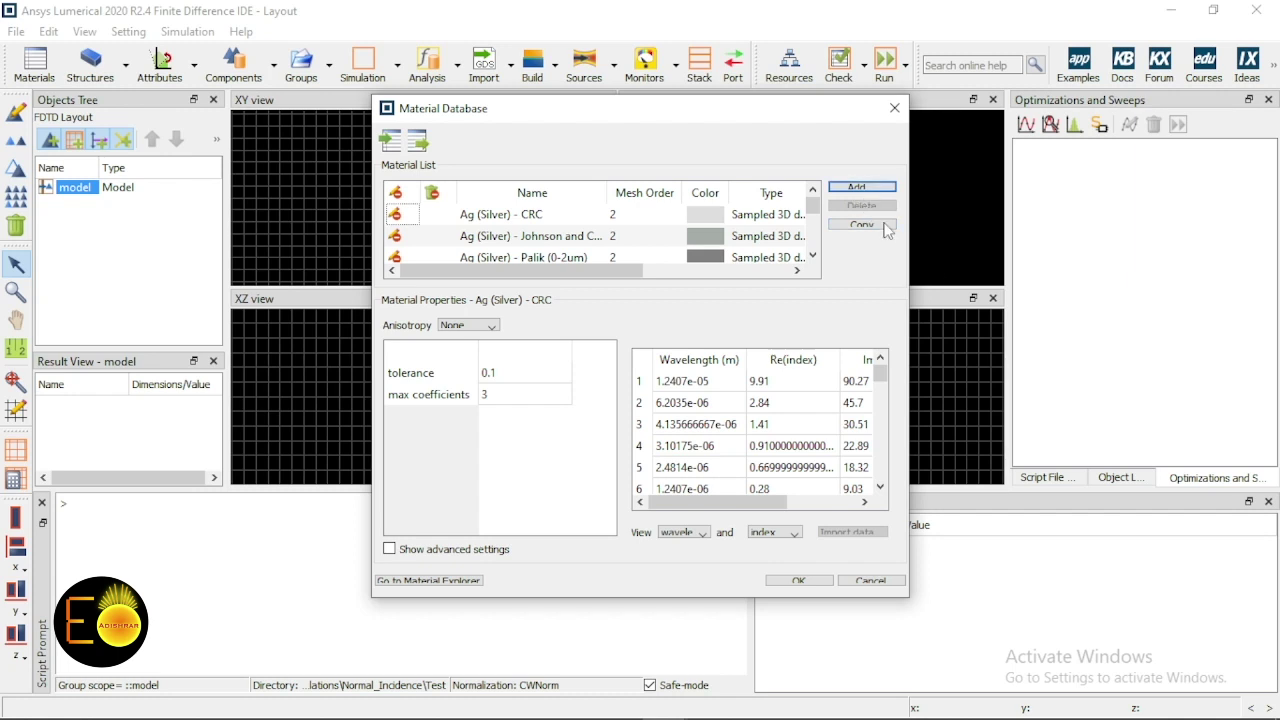
scroll(650, 245, "down", 4)
key("Escape")
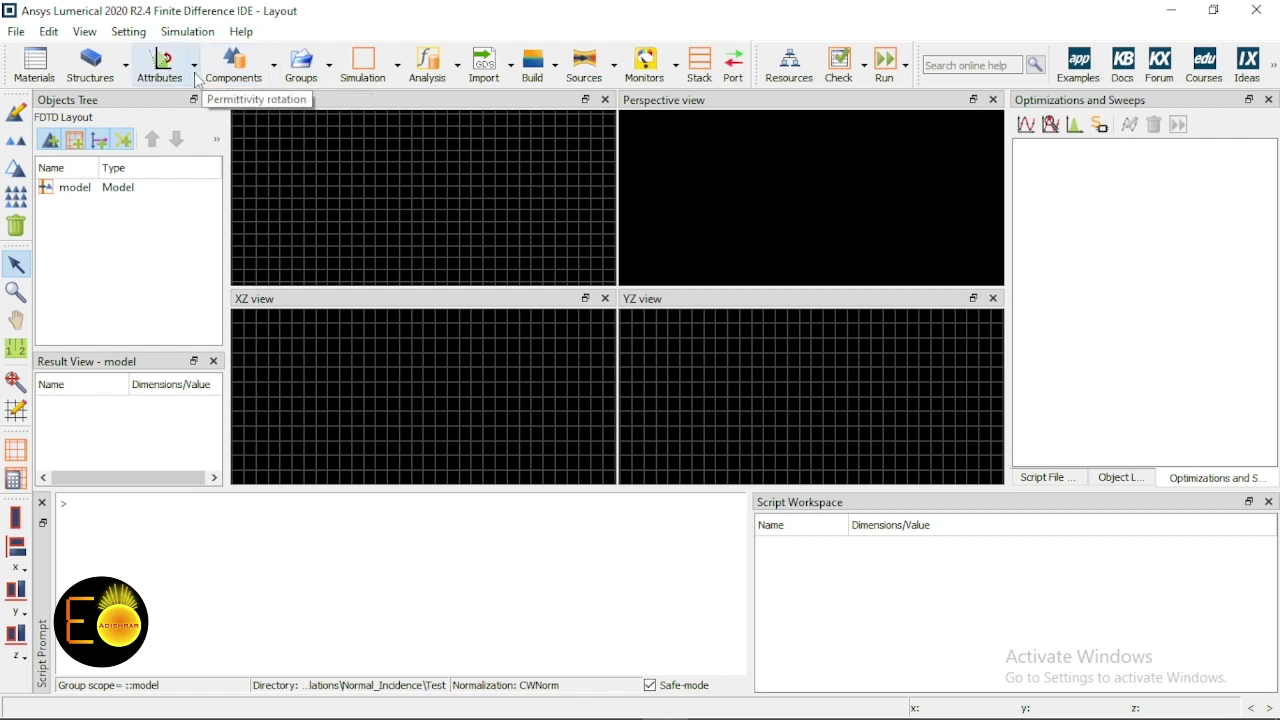
- Open the Photonic crystals category of the component library and browse its predefined lattice and array objects
left_click(272, 70)
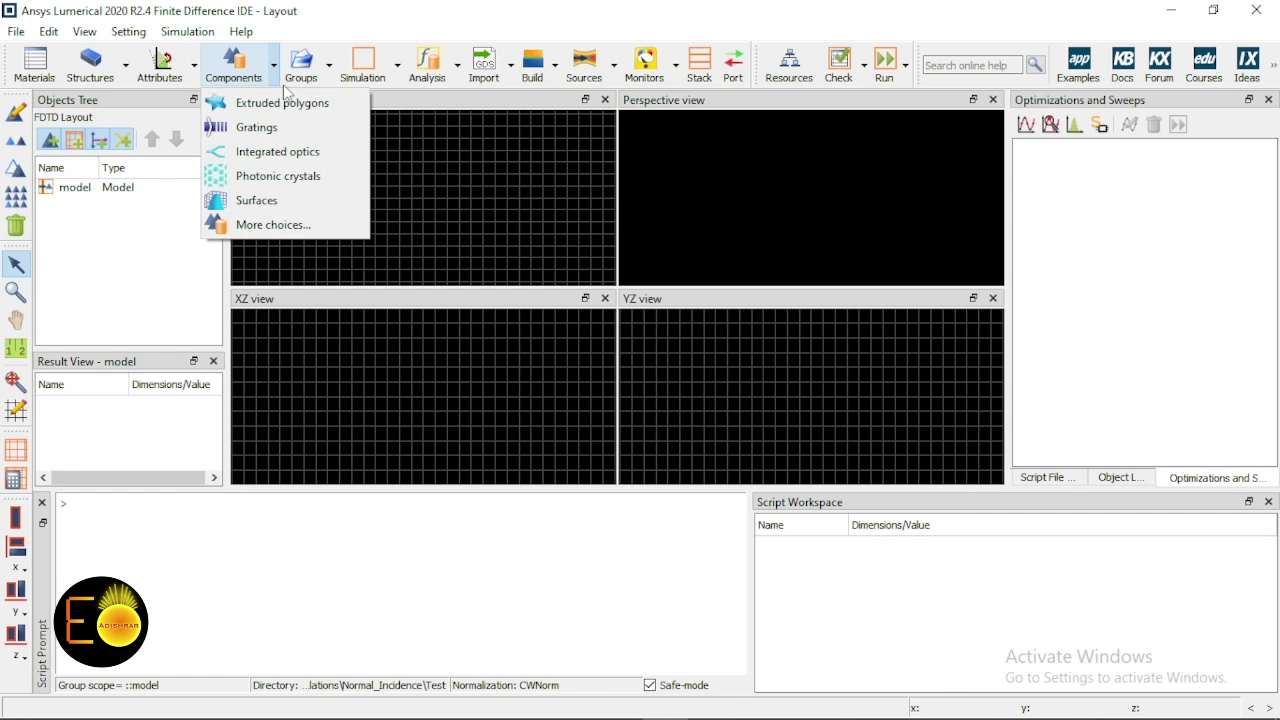
left_click(272, 175)
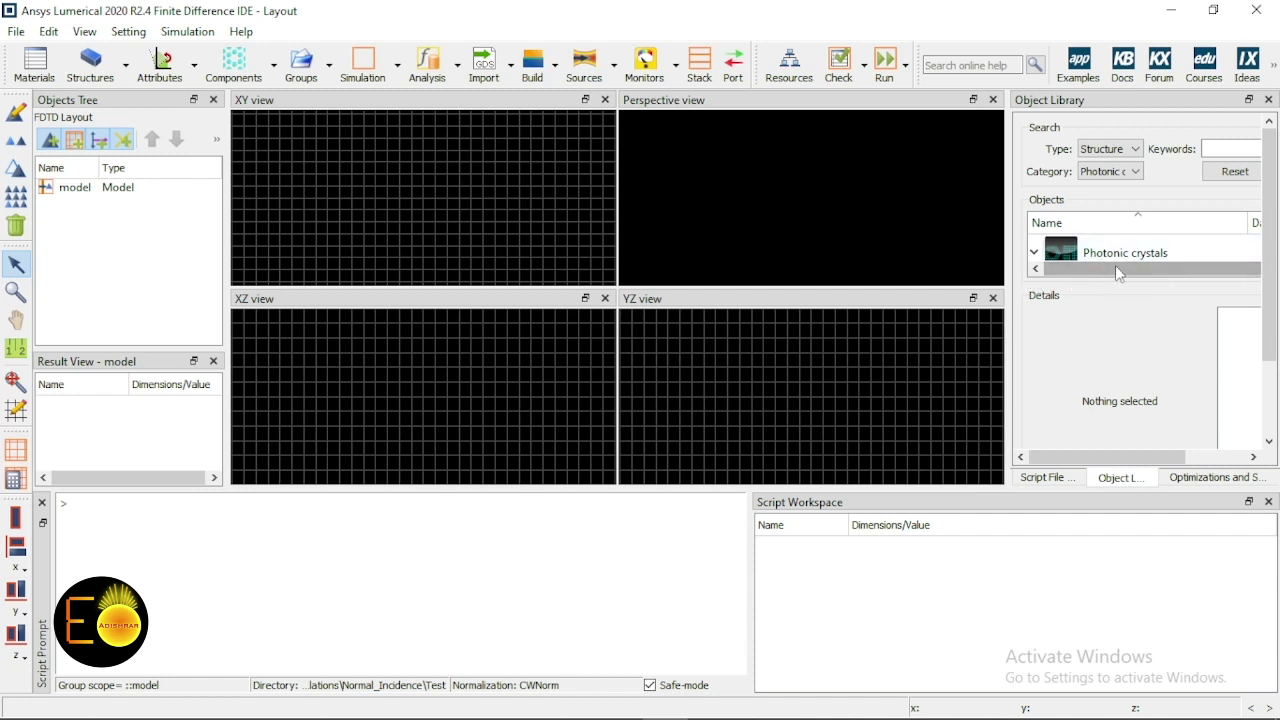
scroll(1195, 252, "down", 1)
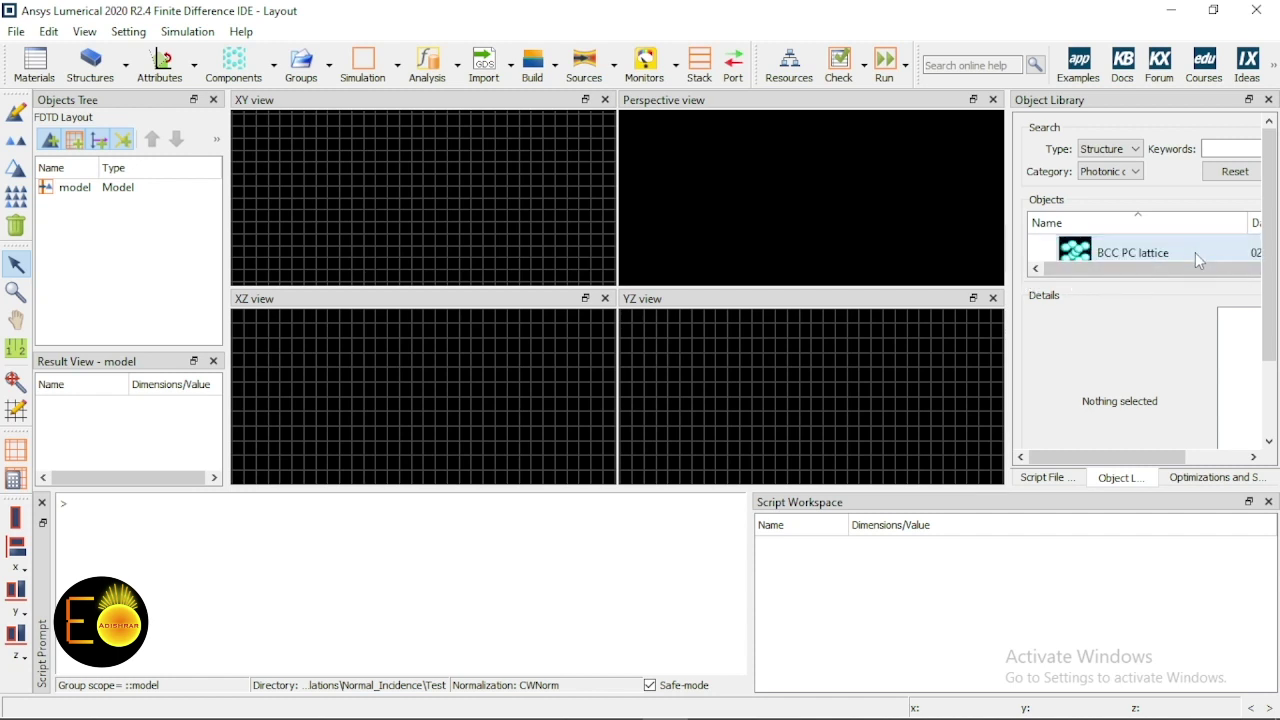
scroll(1195, 252, "down", 1)
scroll(1136, 259, "down", 1)
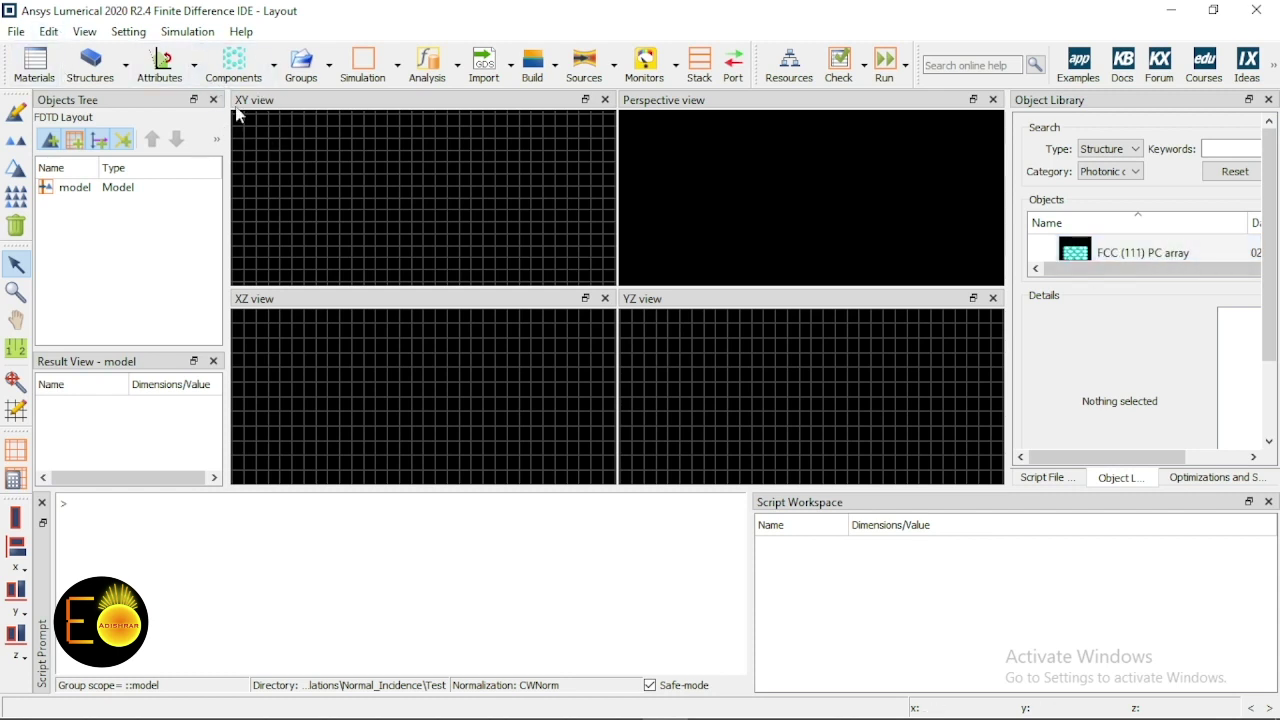
left_click(329, 75)
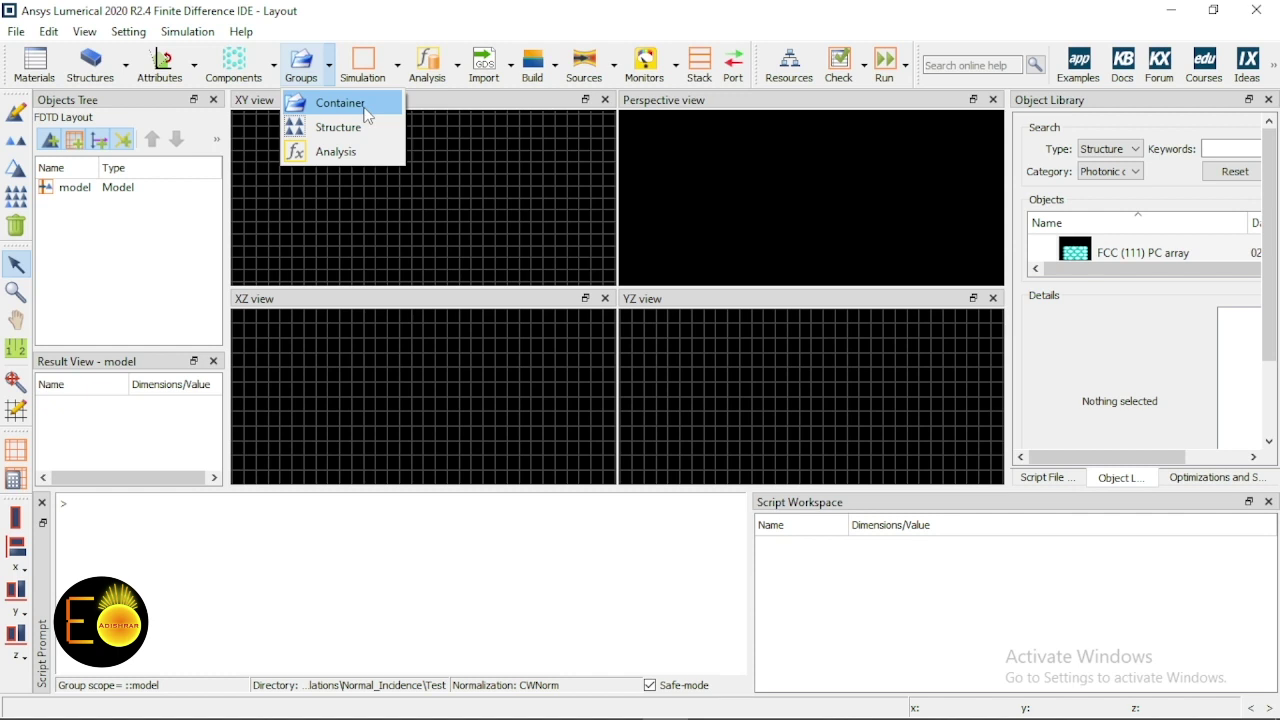
left_click(385, 83)
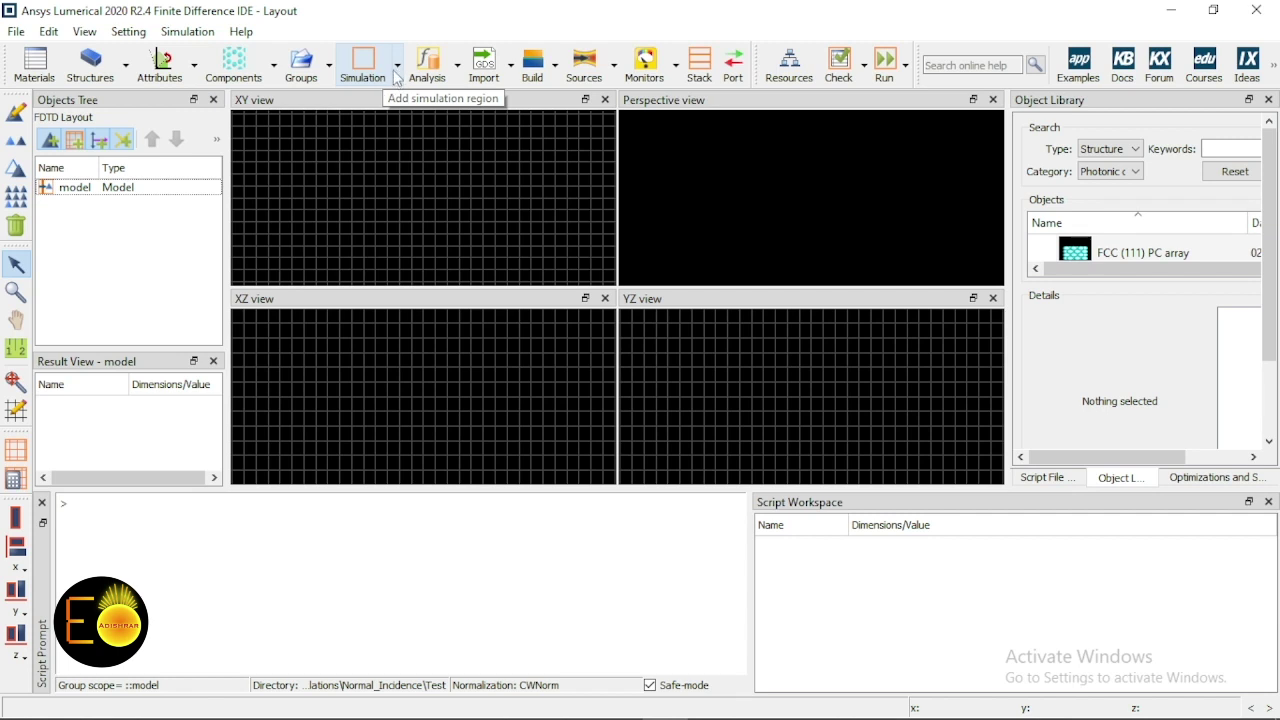
left_click(457, 65)
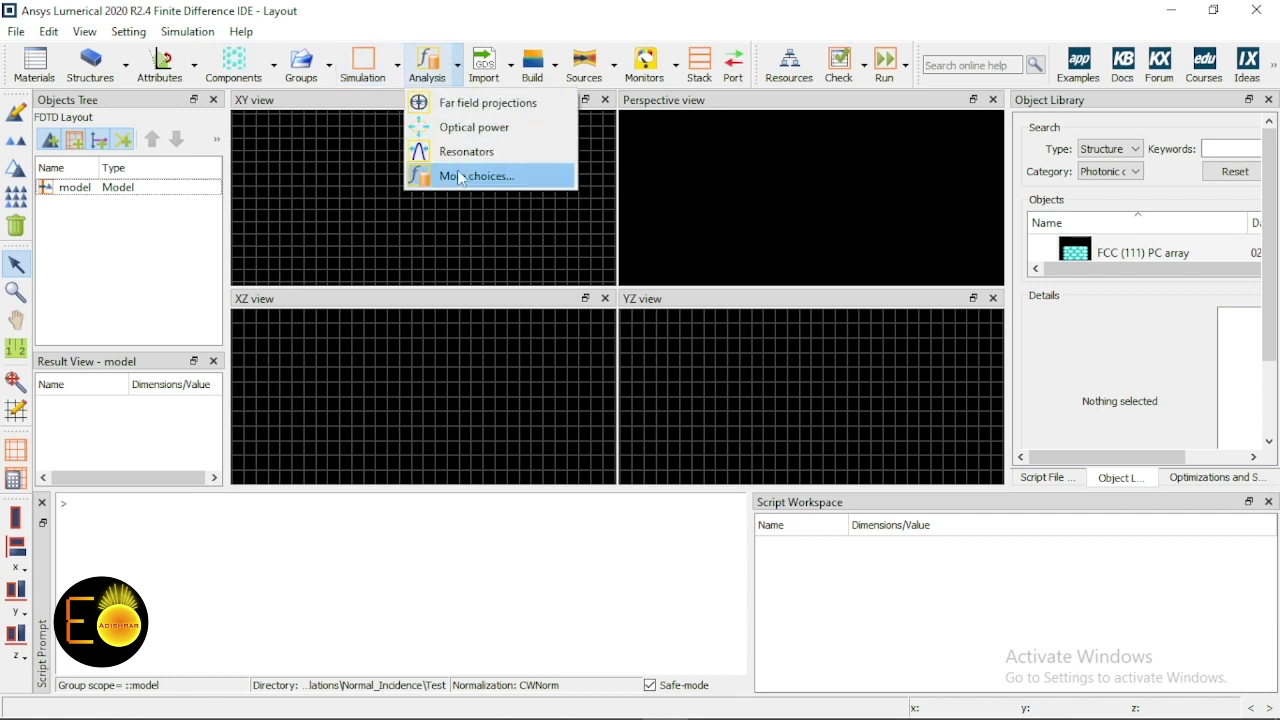
left_click(532, 30)
left_click(509, 64)
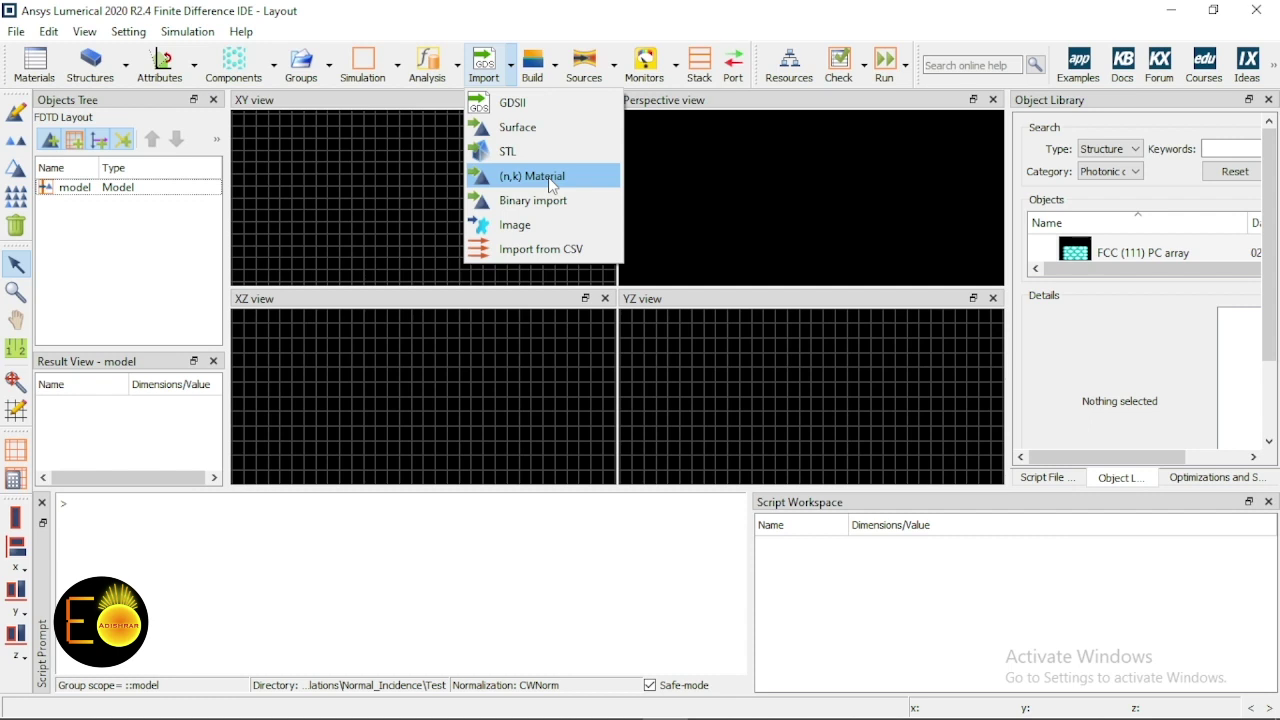
- Examine the wavelength and complex index data of Ag (Silver) - Johnson and Christy in the Material Database
left_click(36, 68)
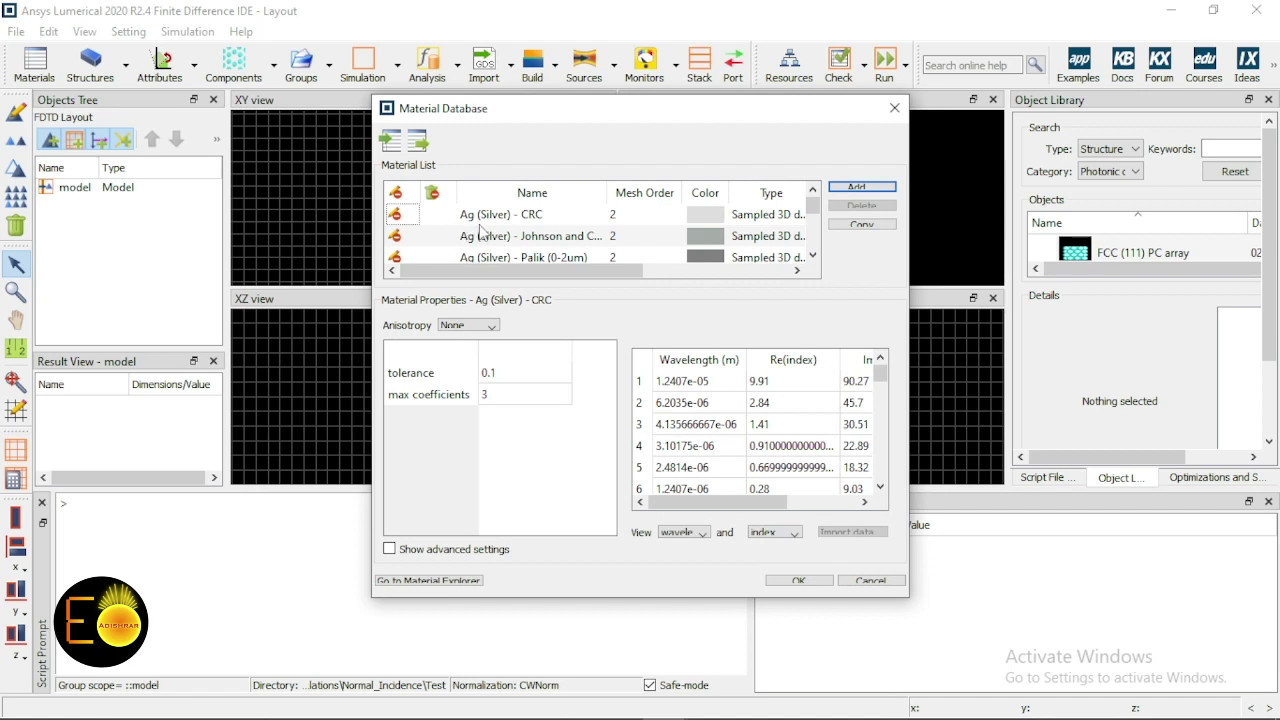
left_click(500, 224)
left_click(506, 238)
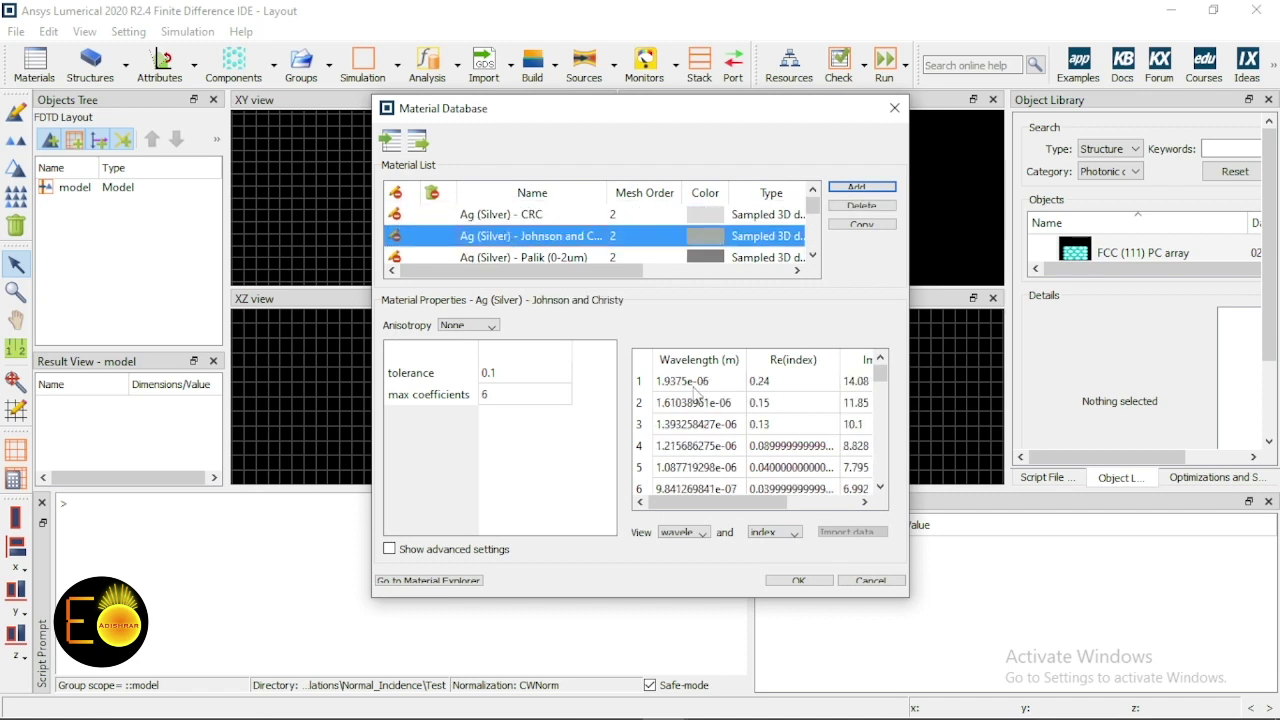
left_click_drag(735, 512, 805, 512)
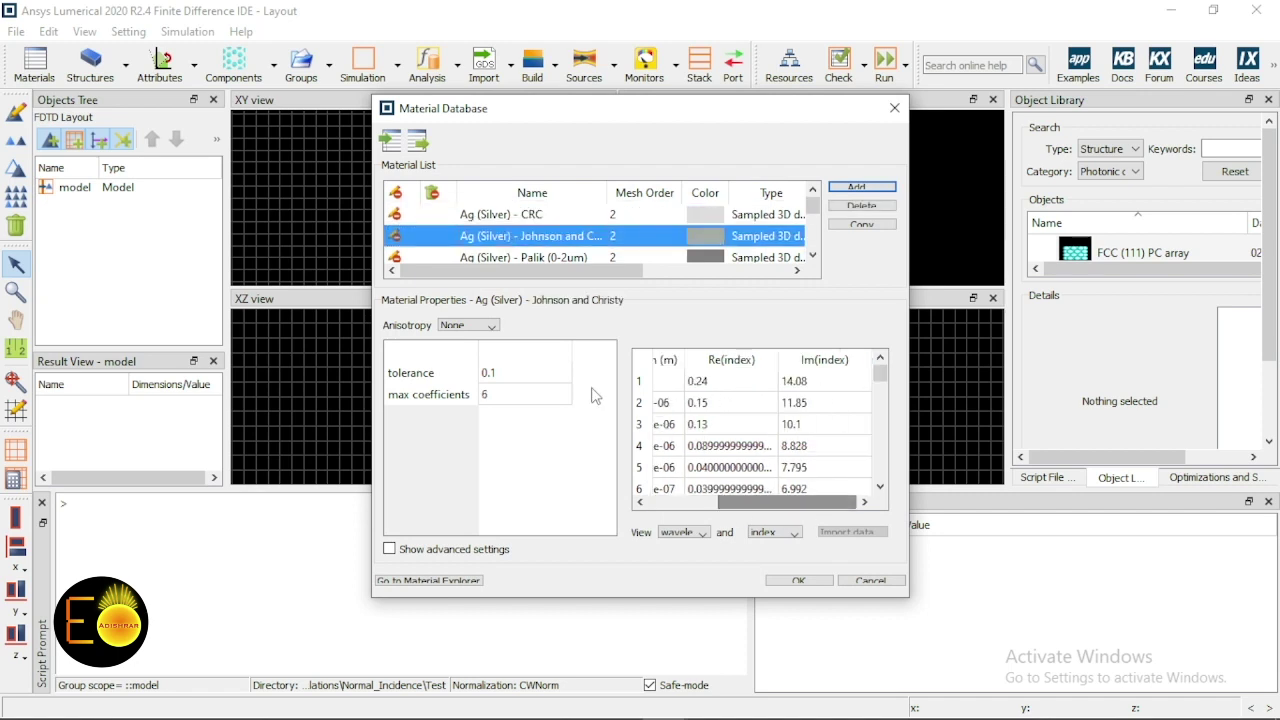
scroll(752, 445, "down", 7)
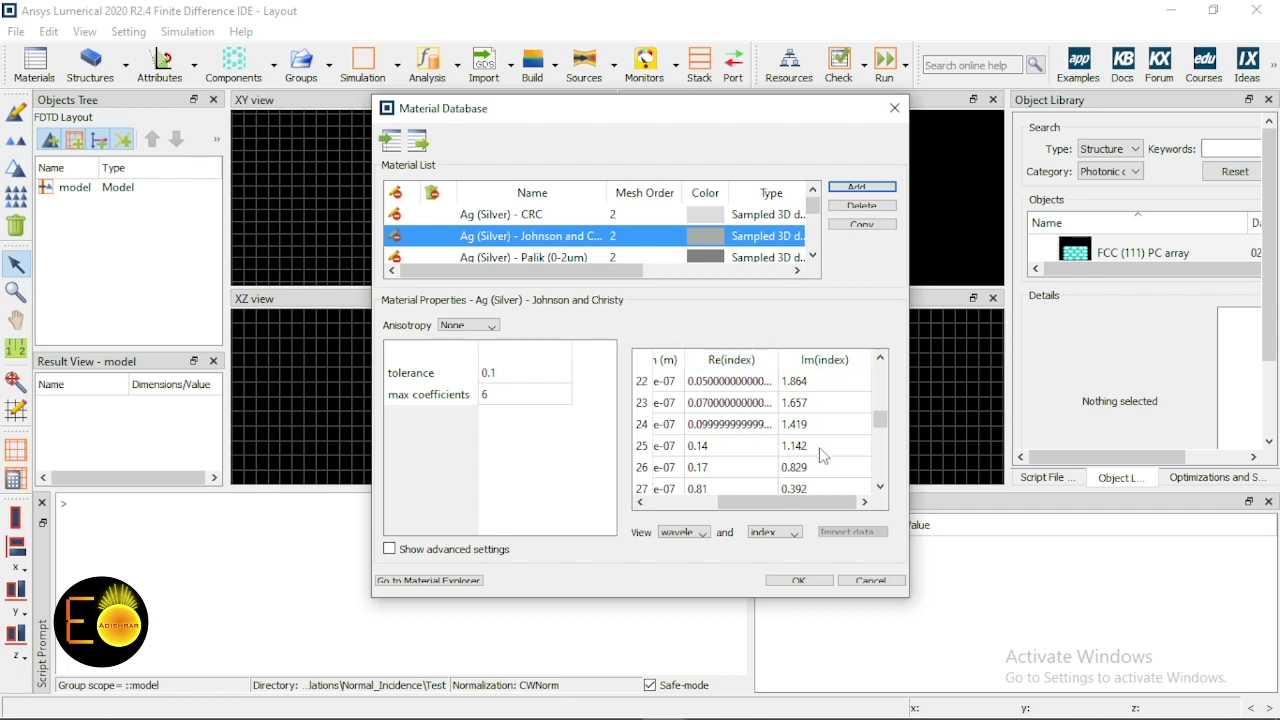
left_click(870, 580)
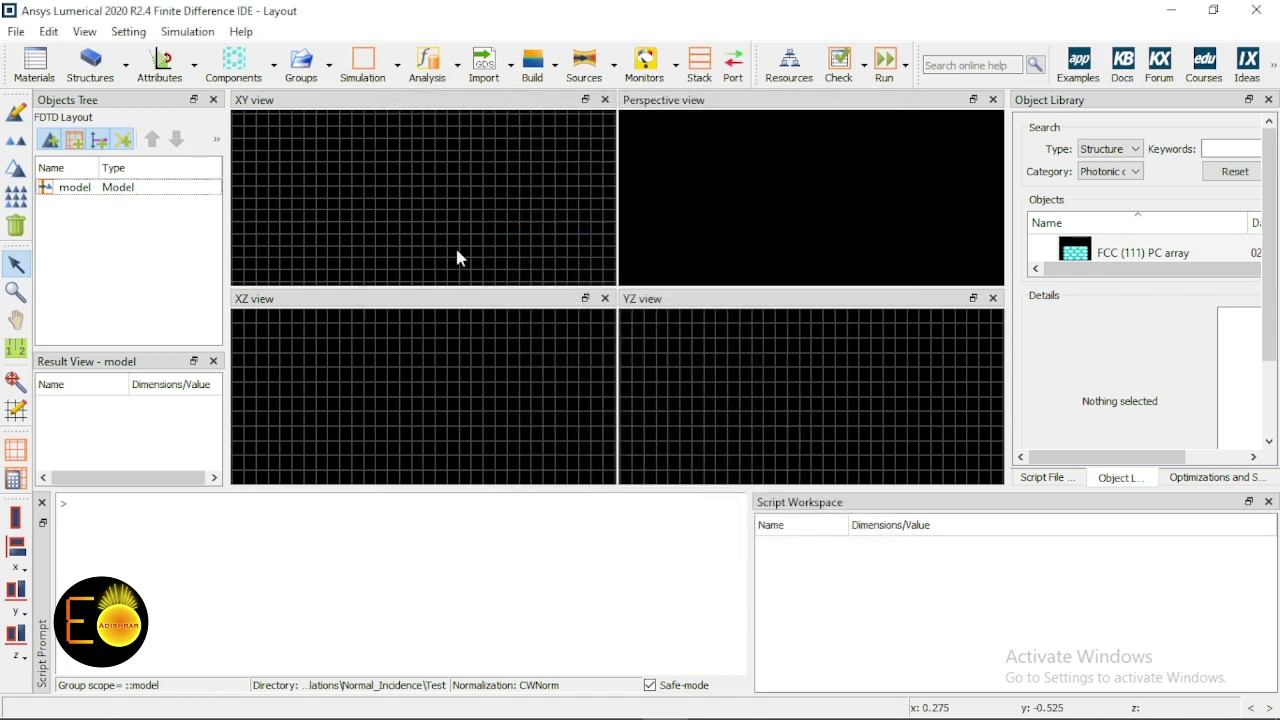
left_click(510, 67)
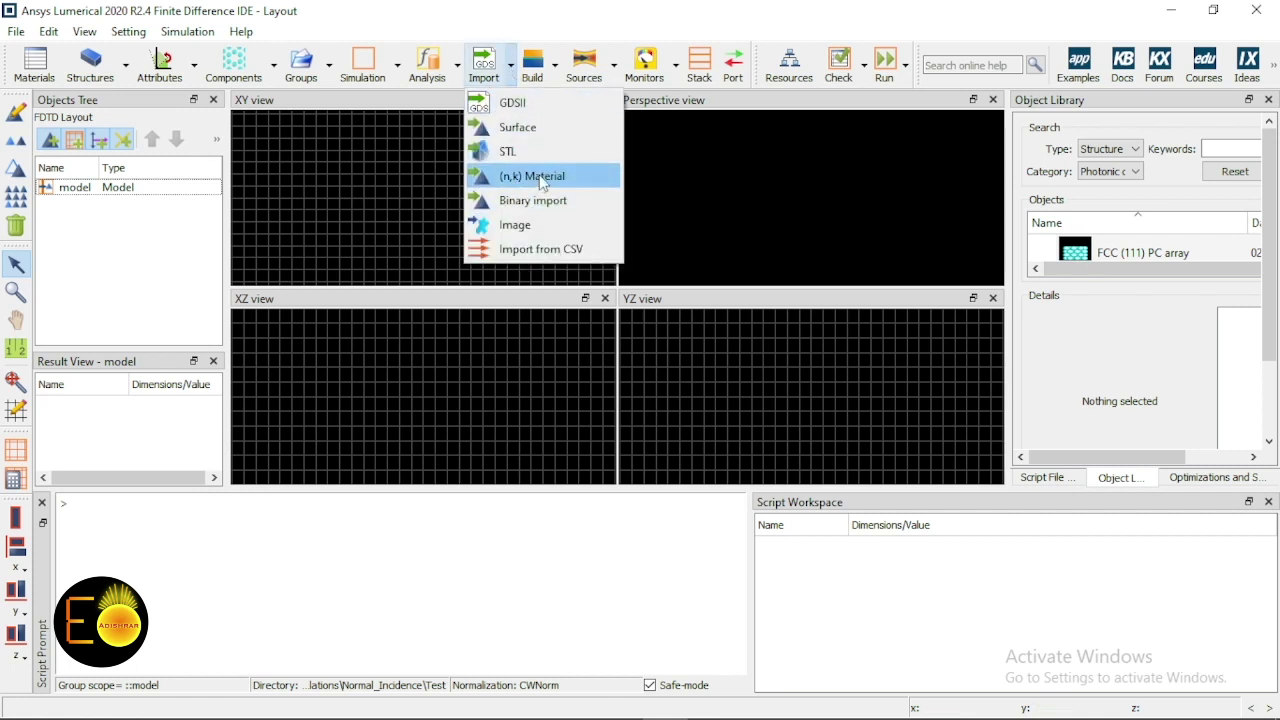
left_click(555, 67)
left_click(612, 8)
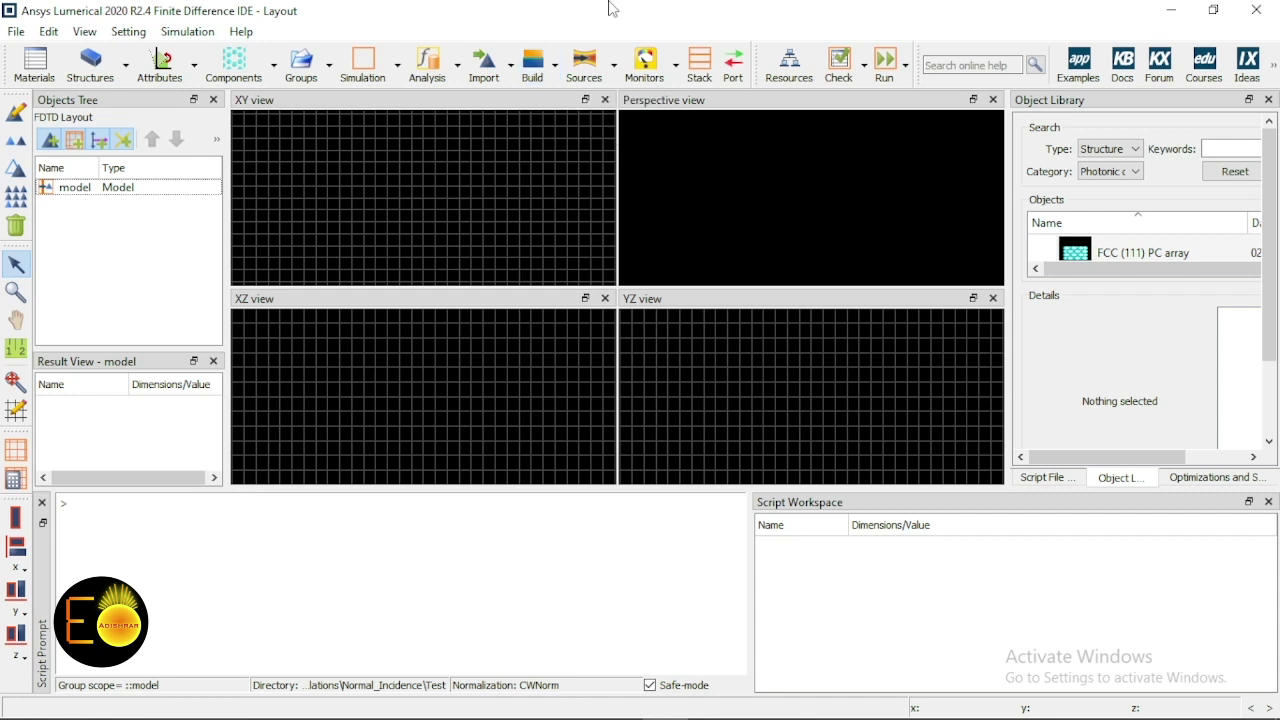
left_click(613, 64)
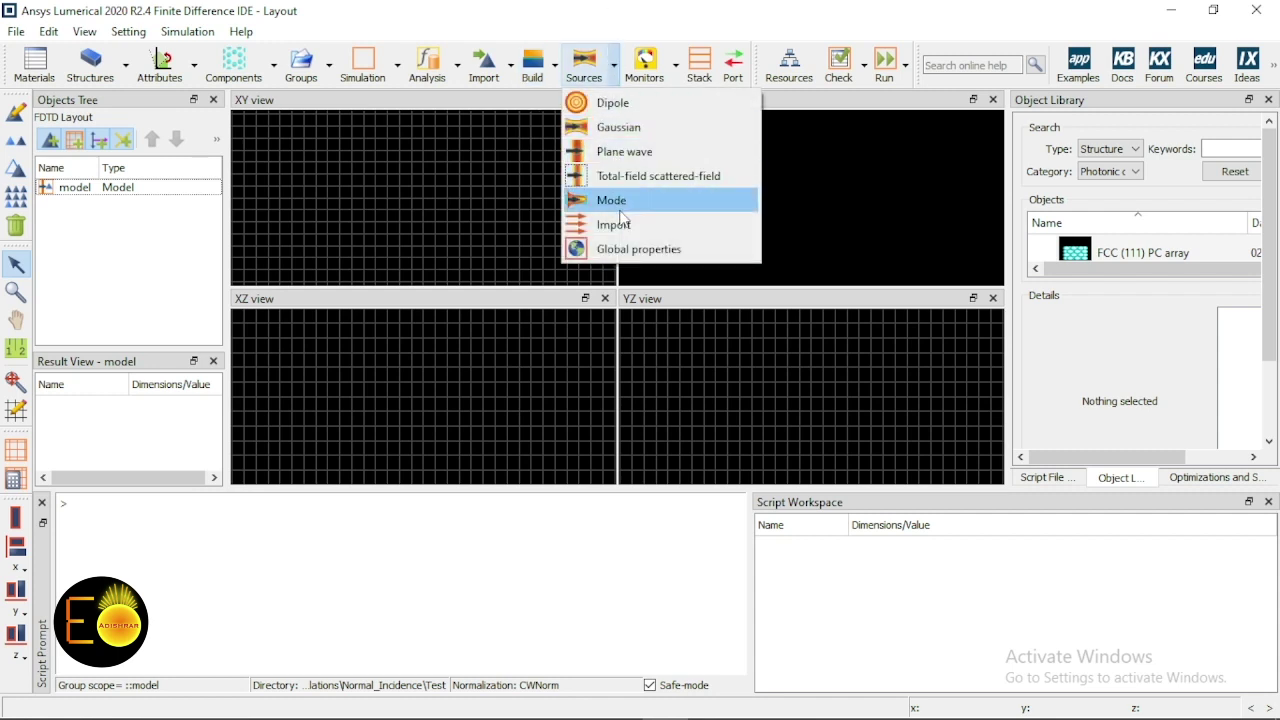
left_click(644, 64)
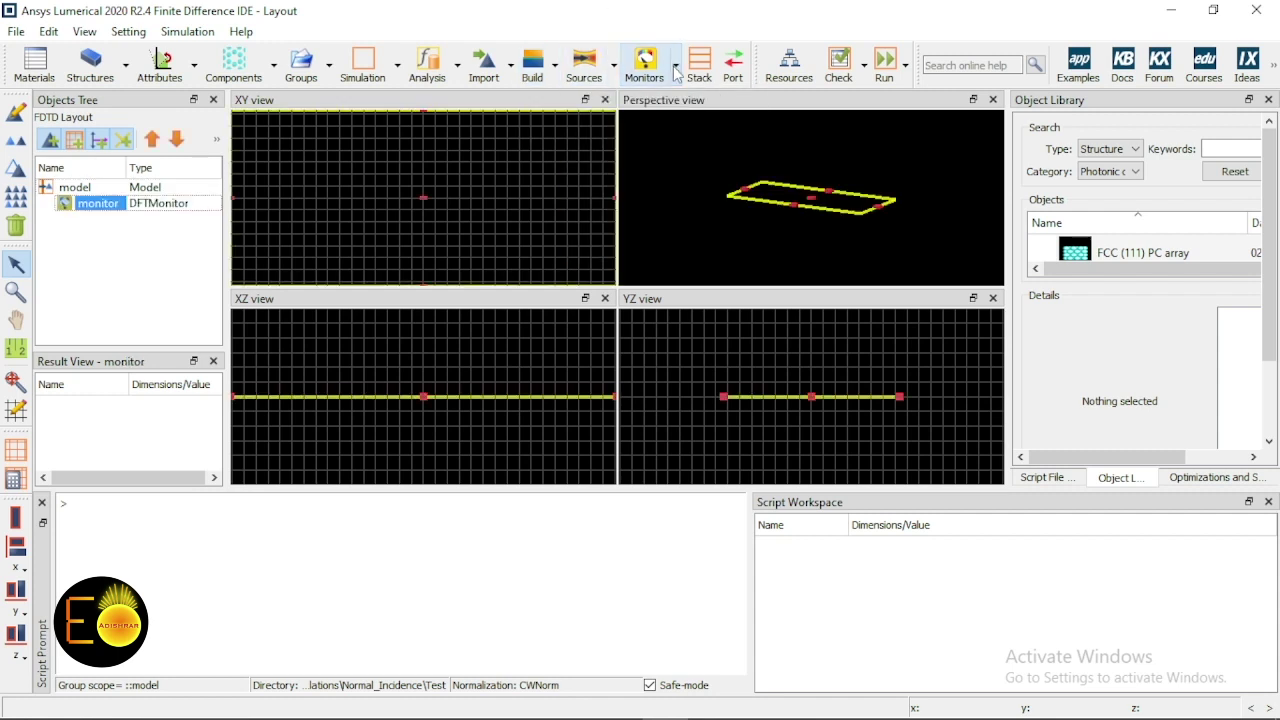
right_click(100, 204)
left_click(130, 240)
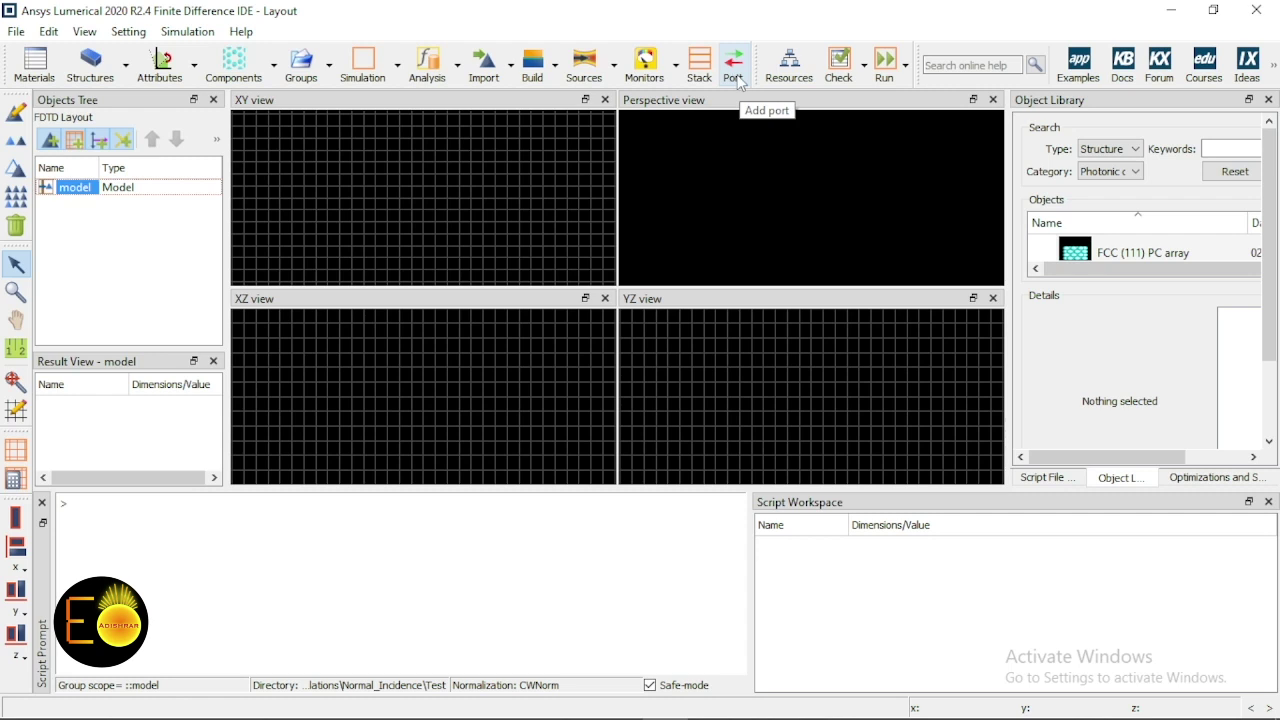
- View the Material Explorer, go from it to the Material Database, and close that without changes
left_click(864, 66)
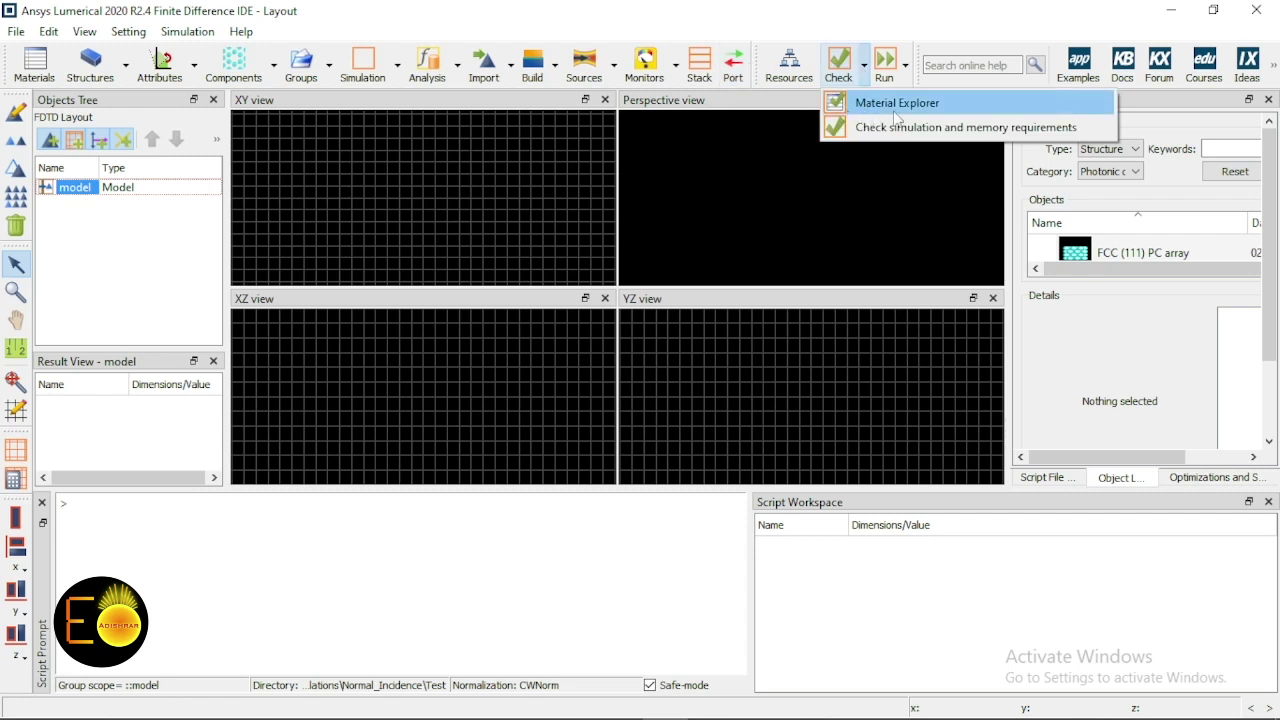
left_click(897, 106)
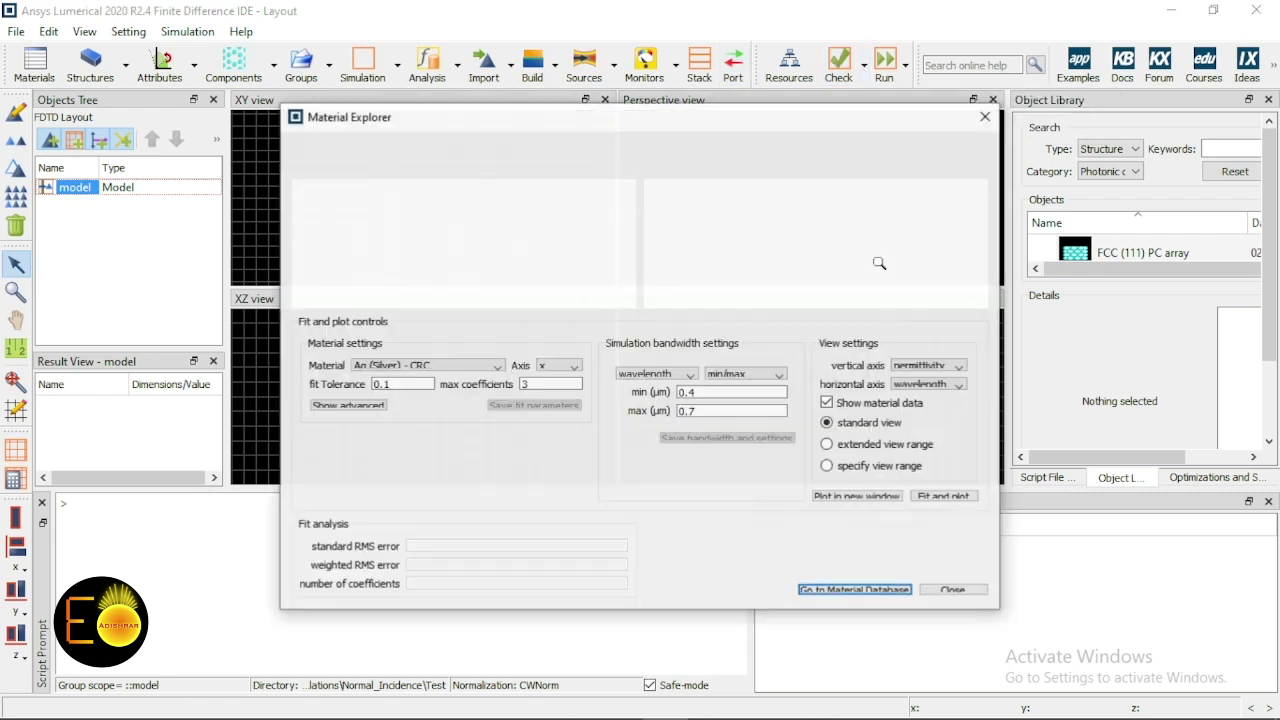
left_click(855, 592)
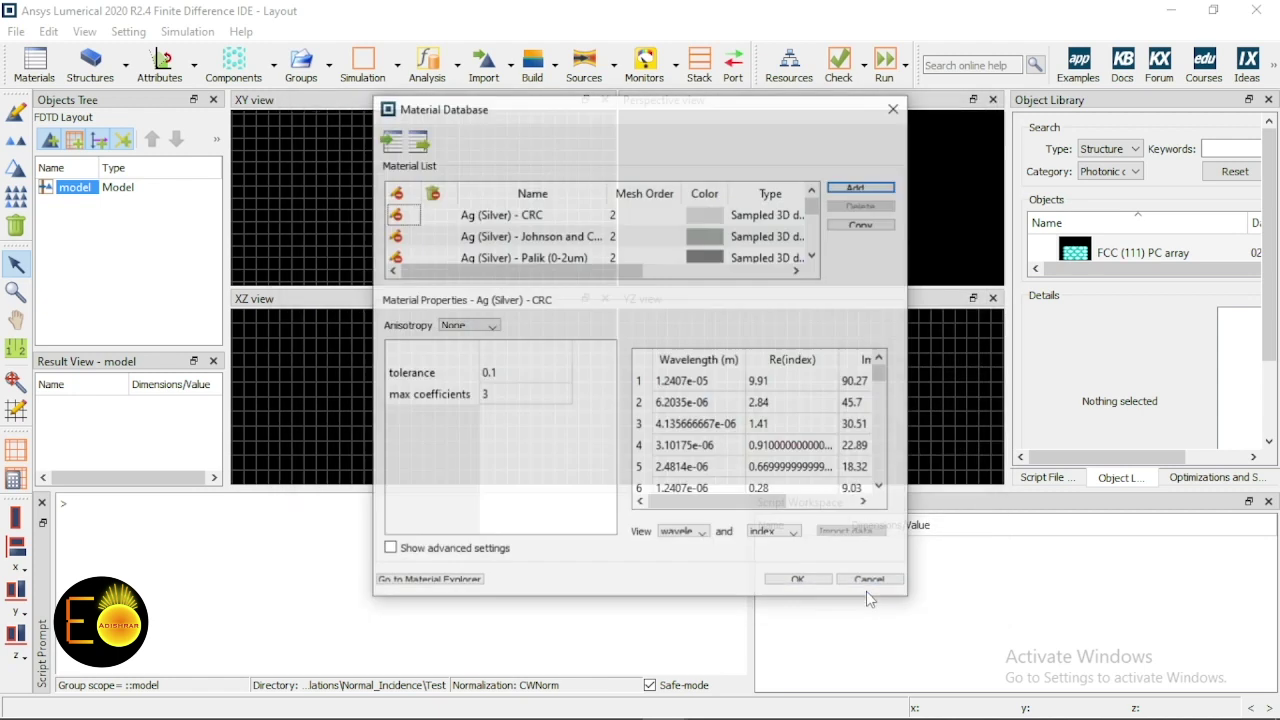
left_click(866, 591)
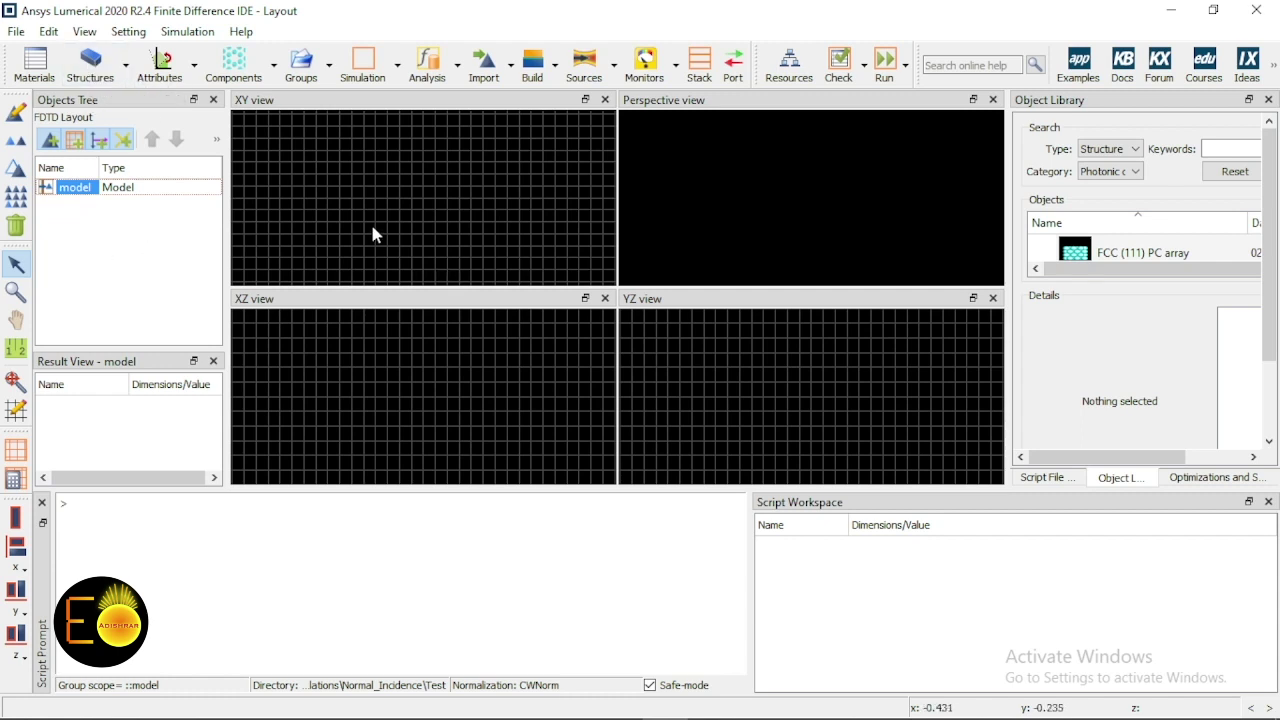
- Add a rectangle structure, view its geometry properties, and shift it 0.1 µm toward negative x in the XY view
left_click(90, 62)
right_click(95, 204)
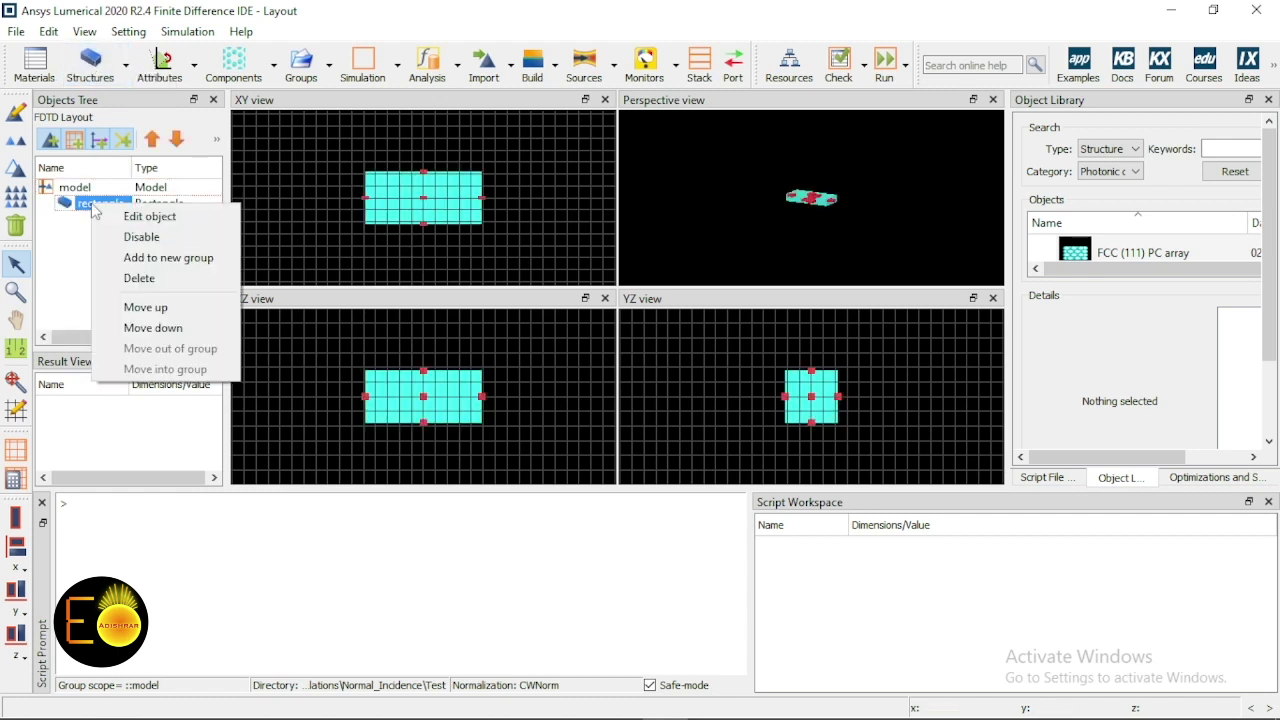
left_click(150, 220)
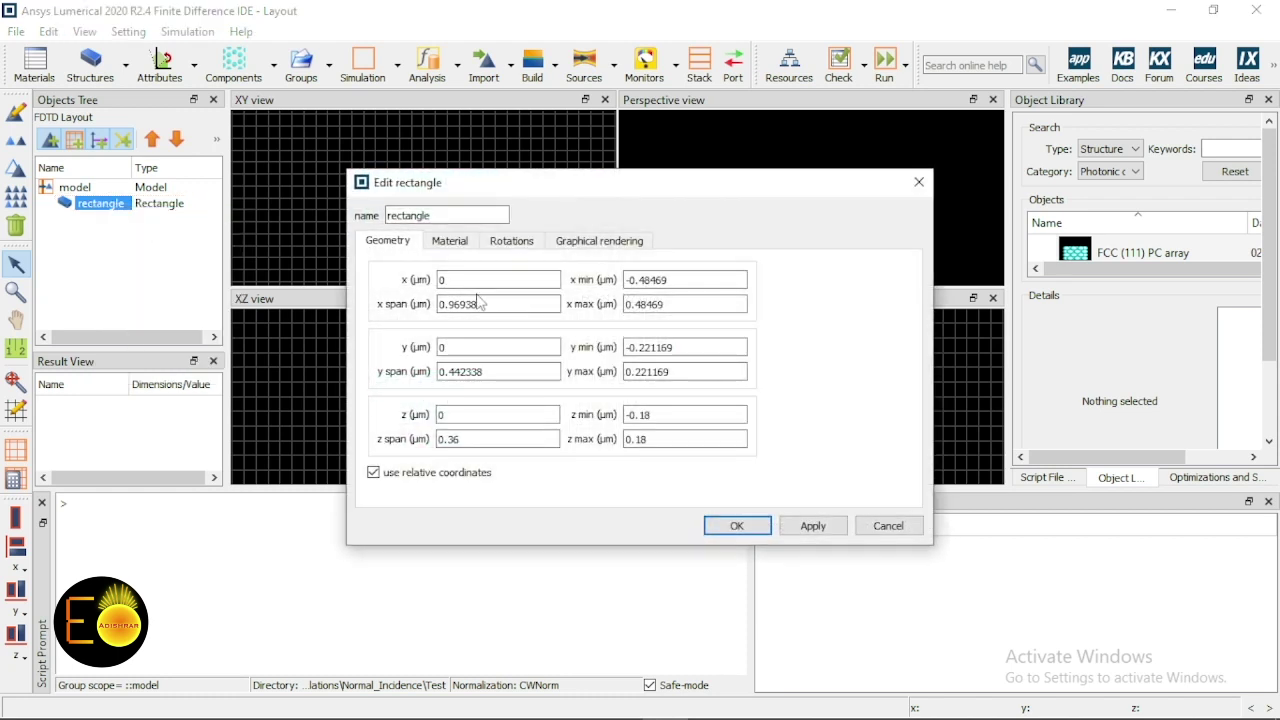
left_click_drag(487, 188, 535, 186)
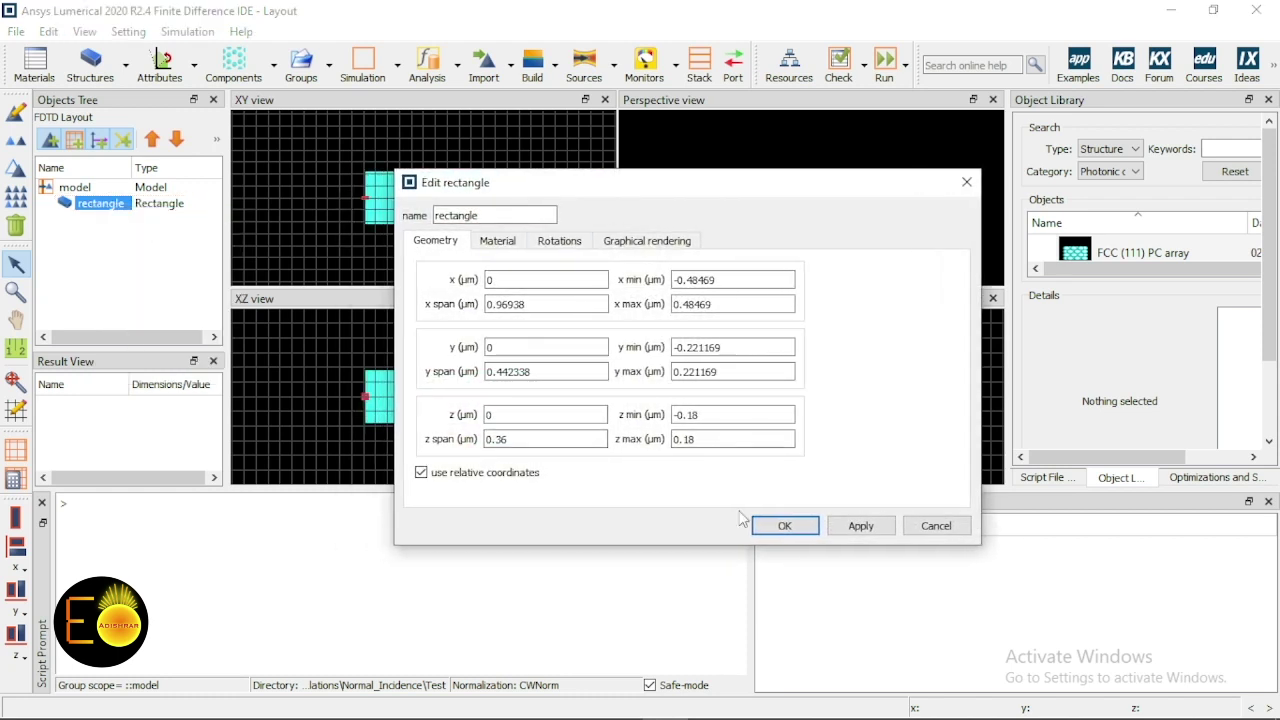
left_click(962, 527)
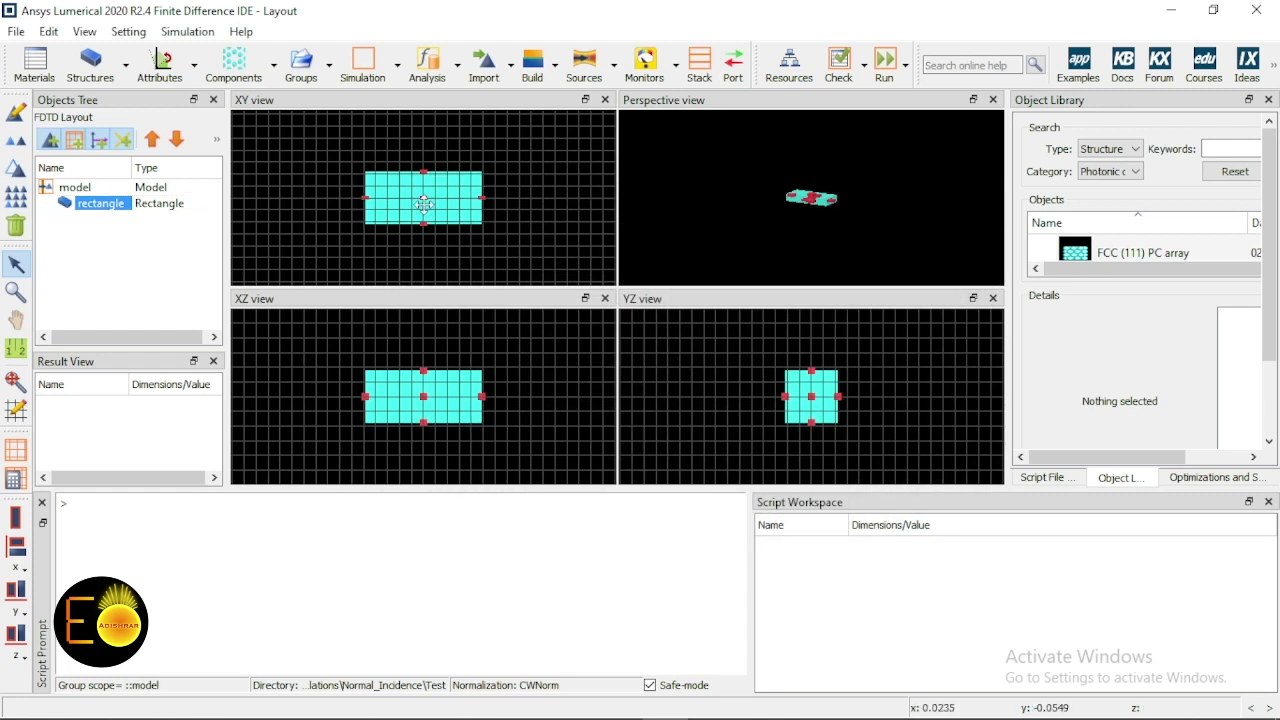
left_click_drag(368, 216, 412, 213)
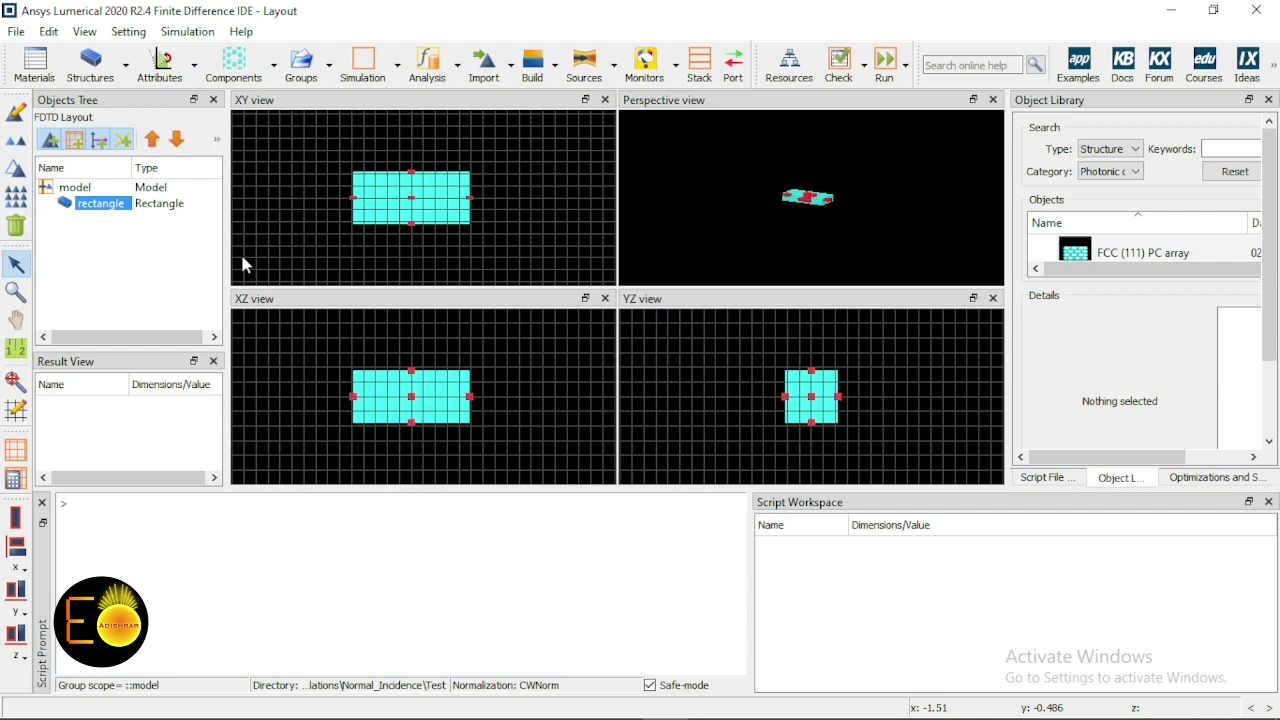
- Edit the rectangle's geometry, setting its x position to 0 and its x span to 0.3 µm
right_click(95, 207)
left_click(145, 216)
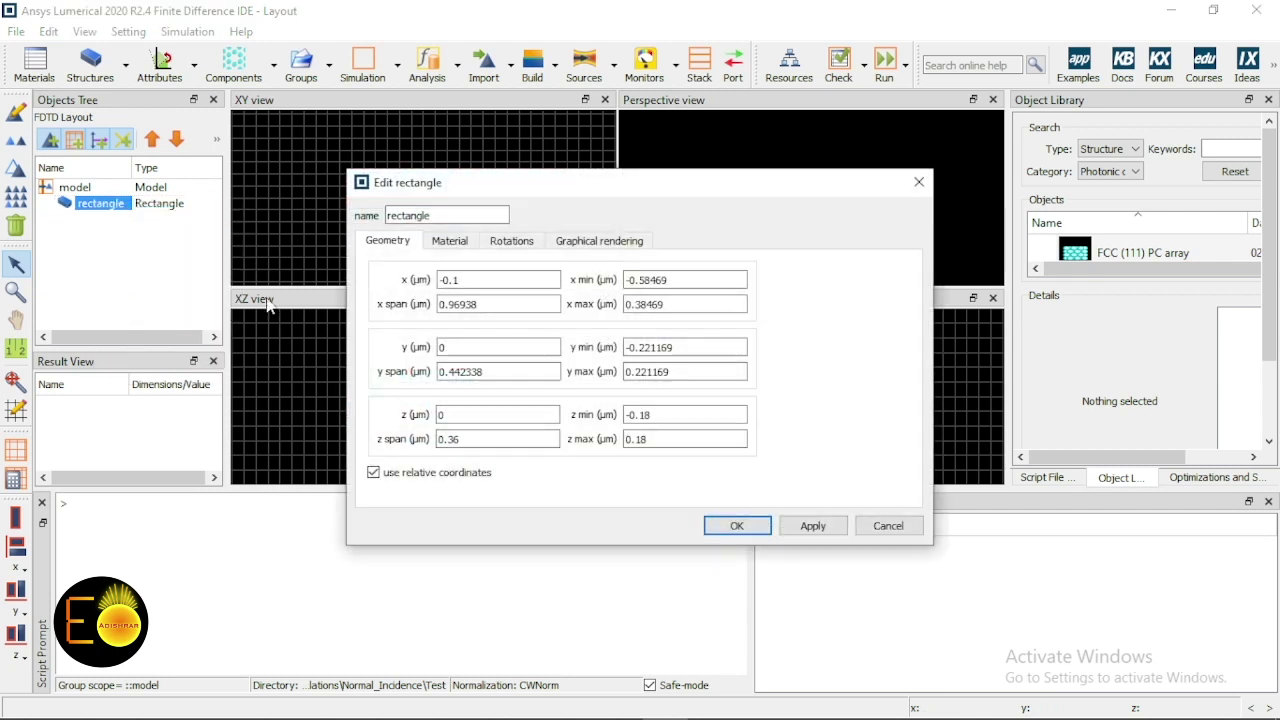
triple_click(470, 281)
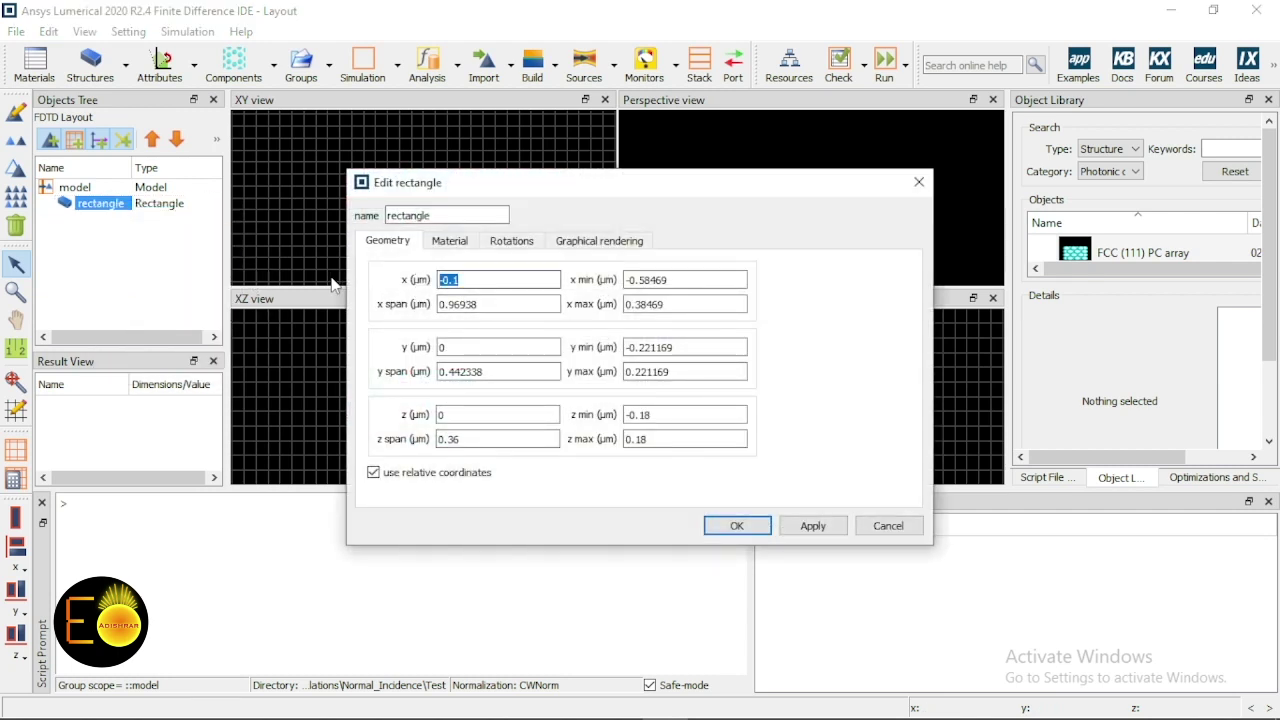
type("0")
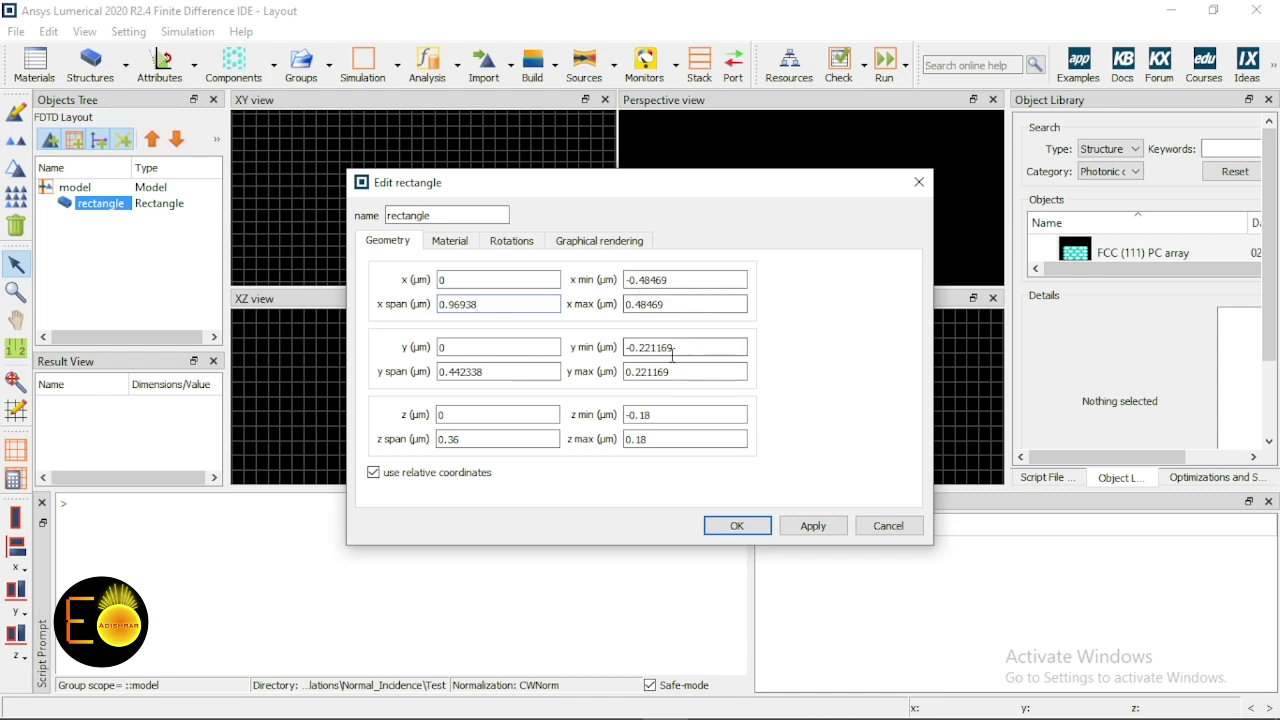
left_click_drag(601, 187, 779, 162)
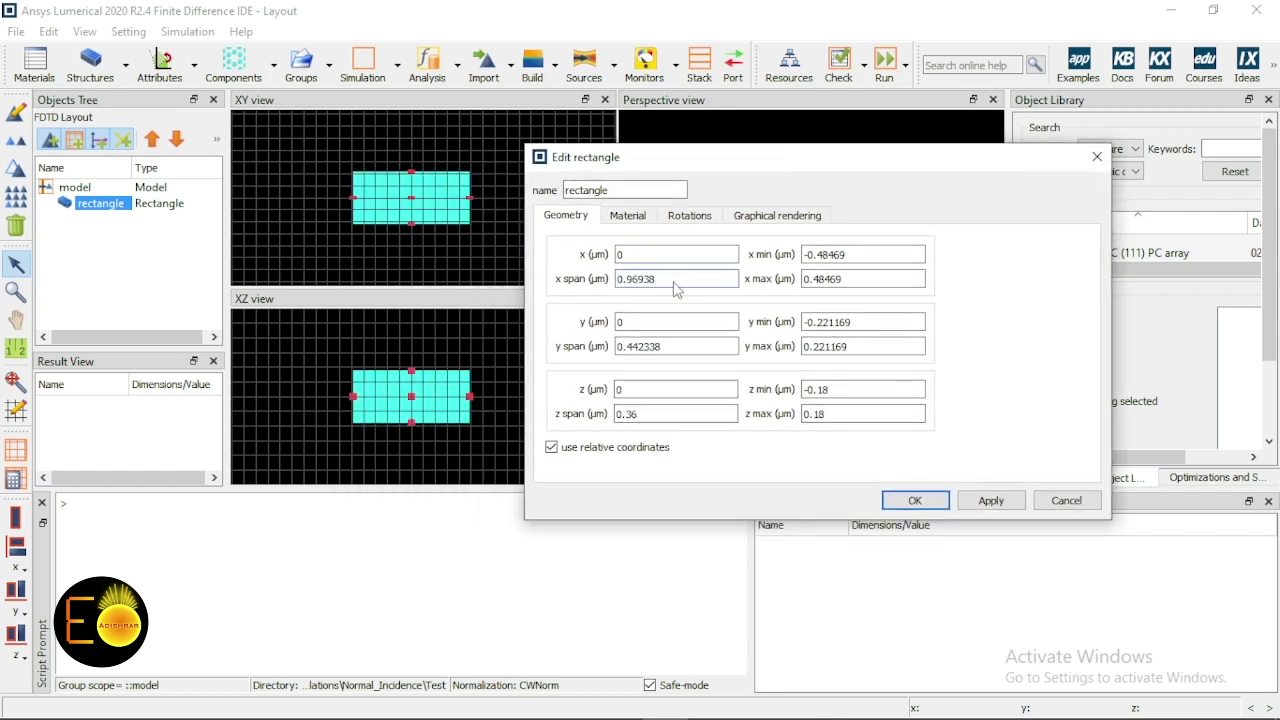
left_click_drag(676, 289, 548, 272)
type("0.3")
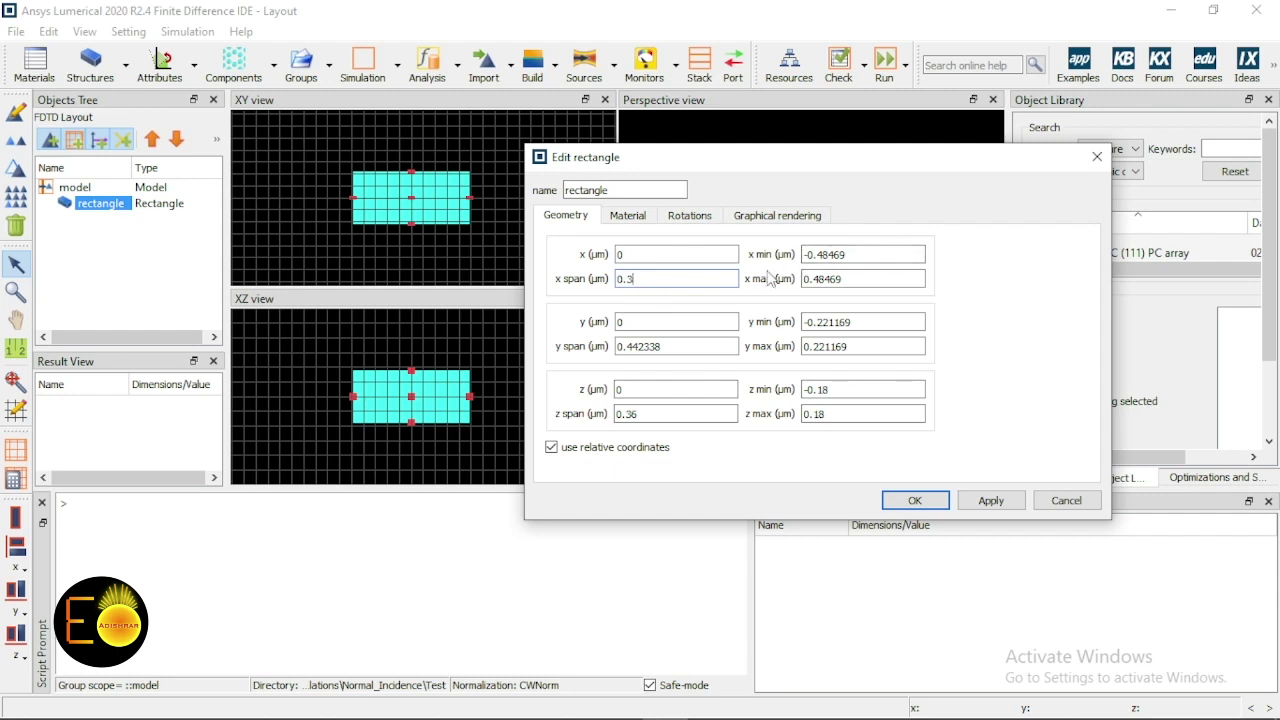
- Set the rectangle's y span and z span to 0.3 µm each and apply the geometry
double_click(685, 348)
type("0.3")
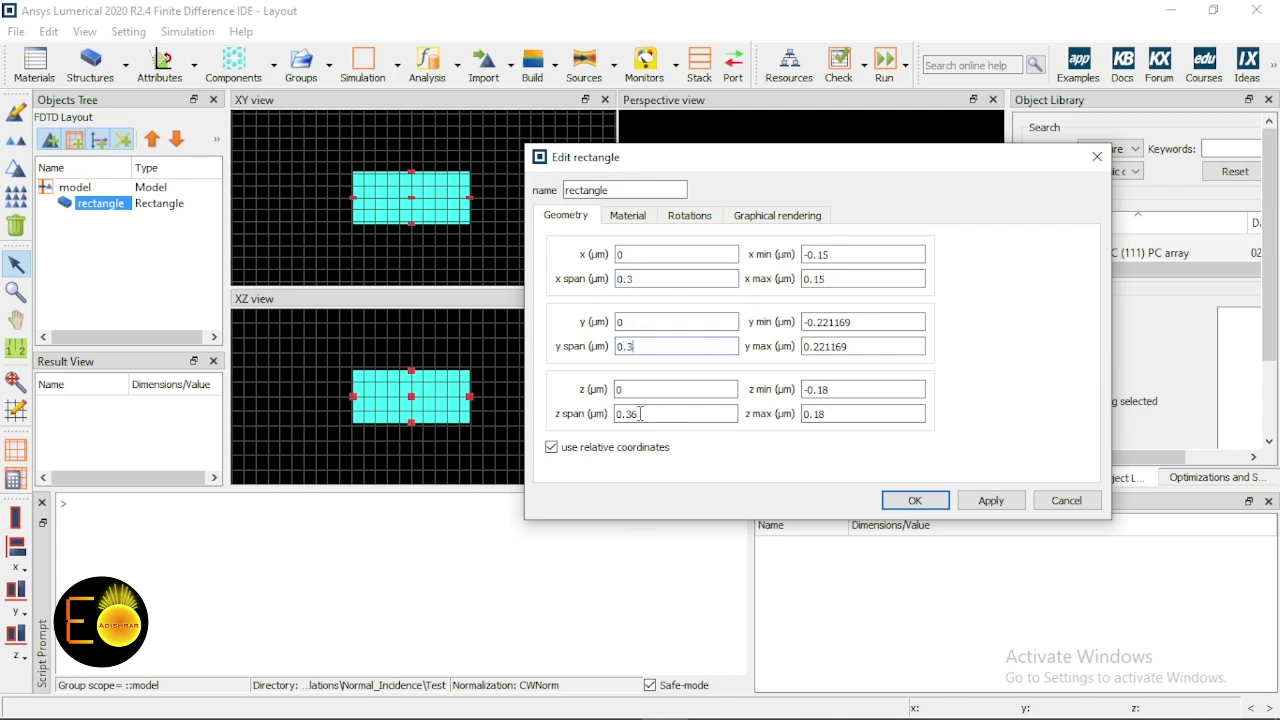
double_click(640, 413)
type("03")
key("Left")
type(".")
left_click(991, 500)
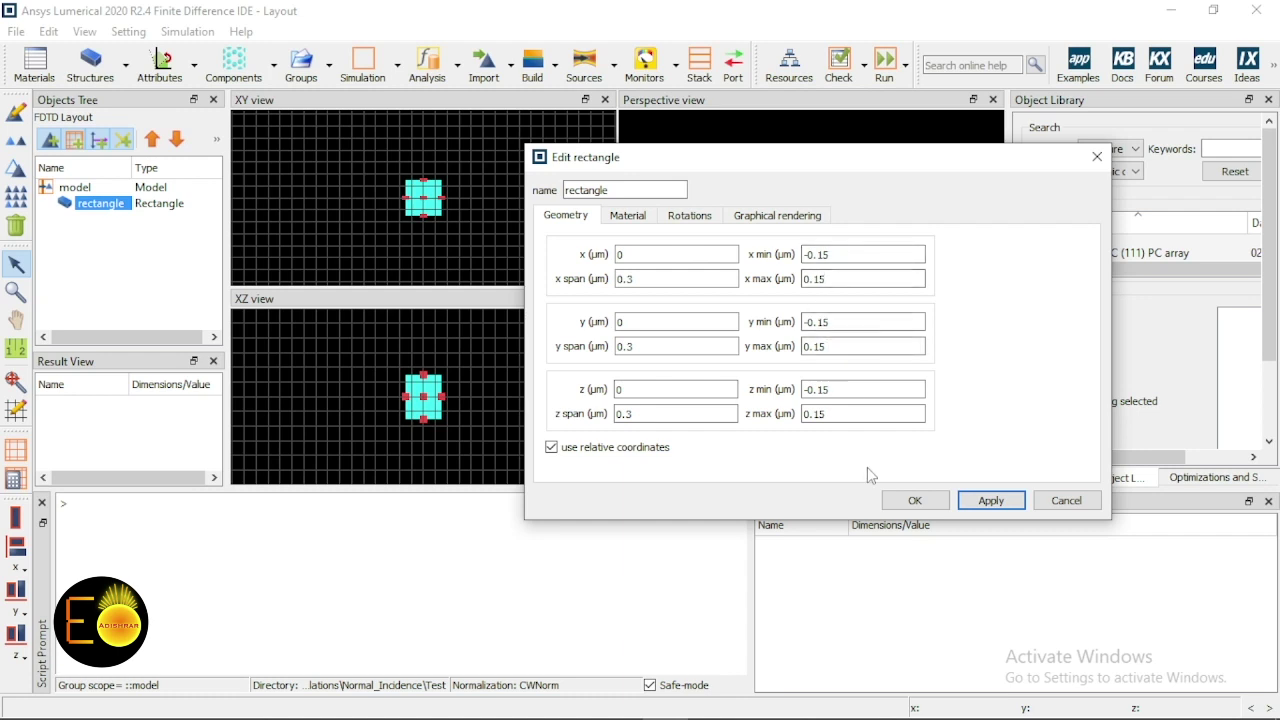
left_click(915, 500)
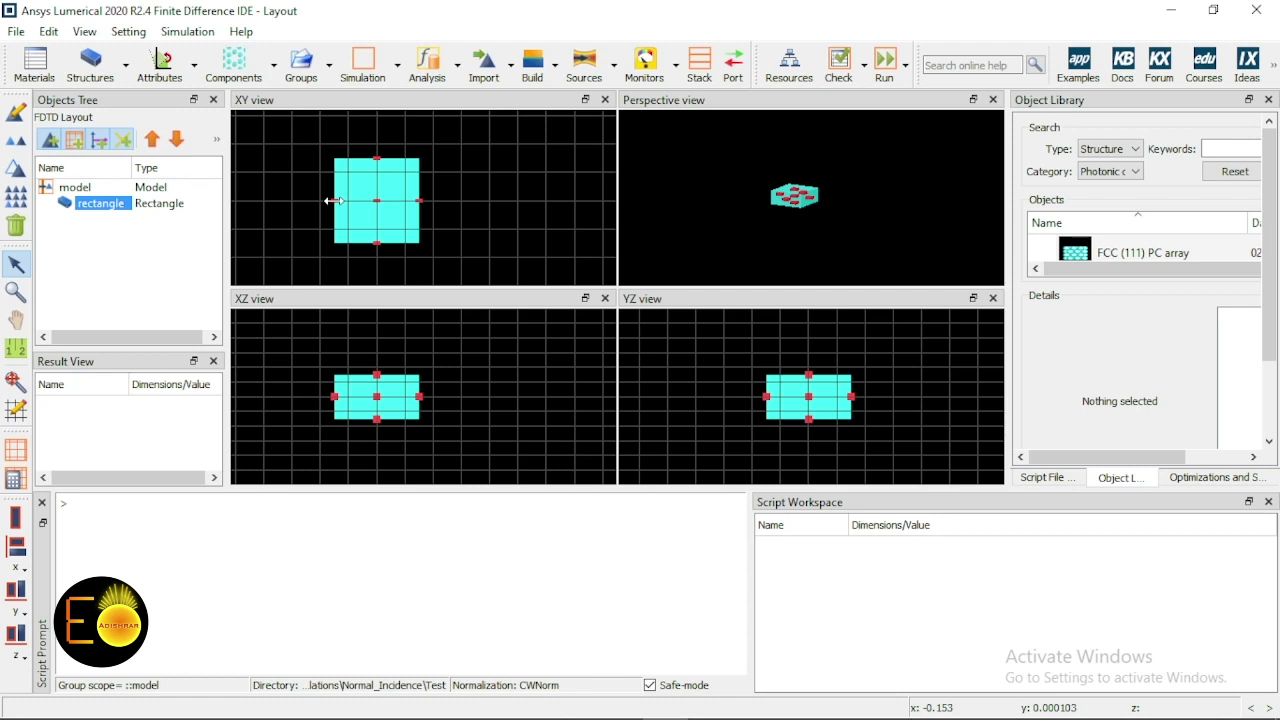
- Rename the rectangle as Medium1 in the objects tree
left_click(120, 206)
type("Medium1")
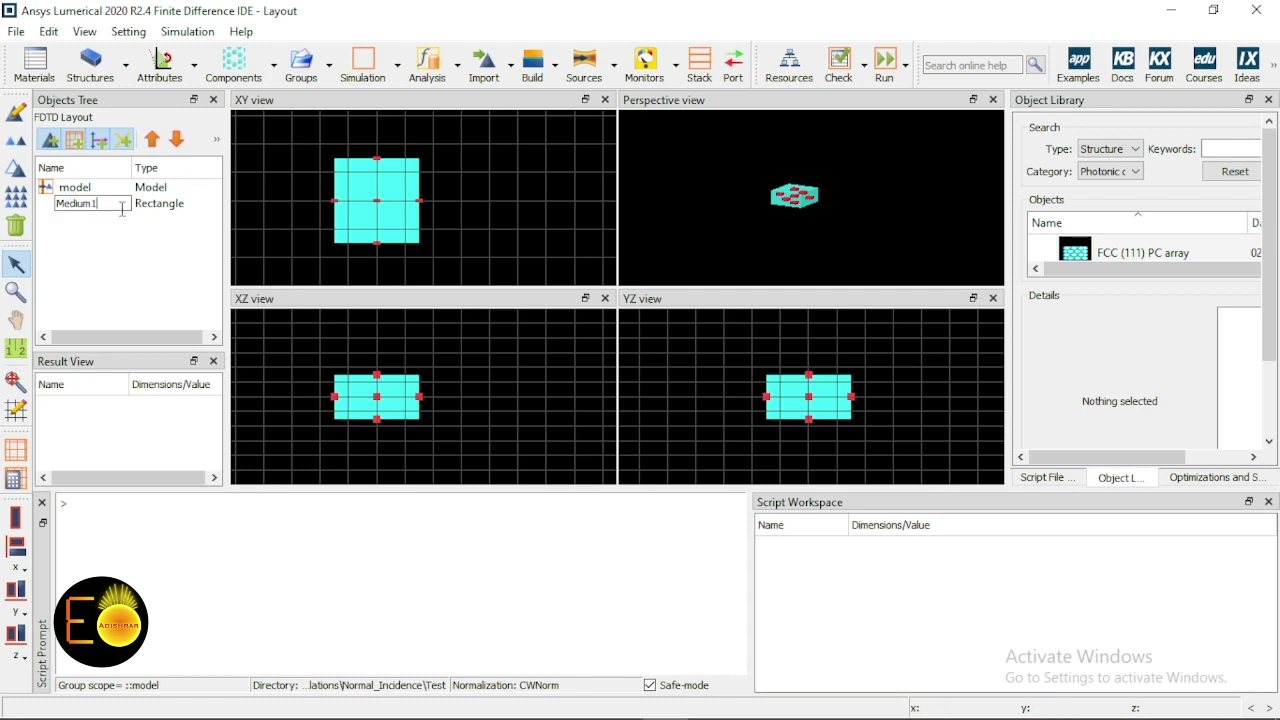
key("Return")
- Add a second rectangle structure and name it Medium2
left_click(91, 76)
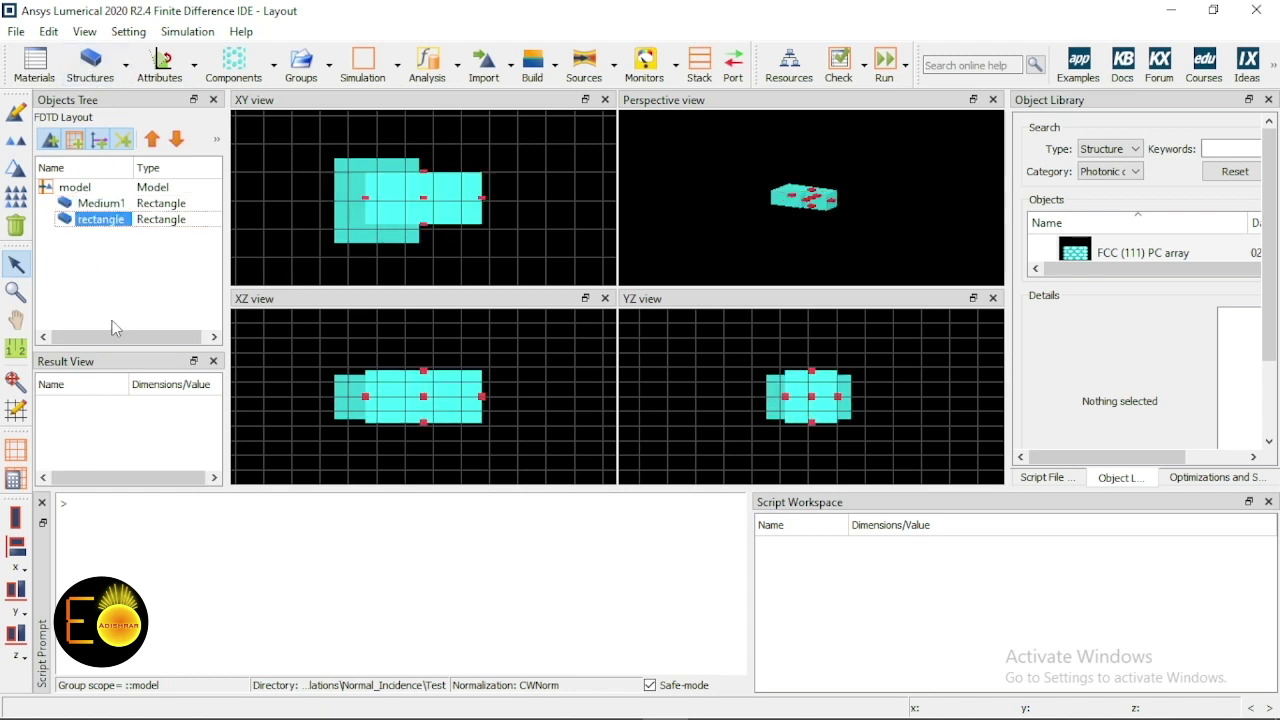
left_click(108, 219)
type("Medium2")
key("Return")
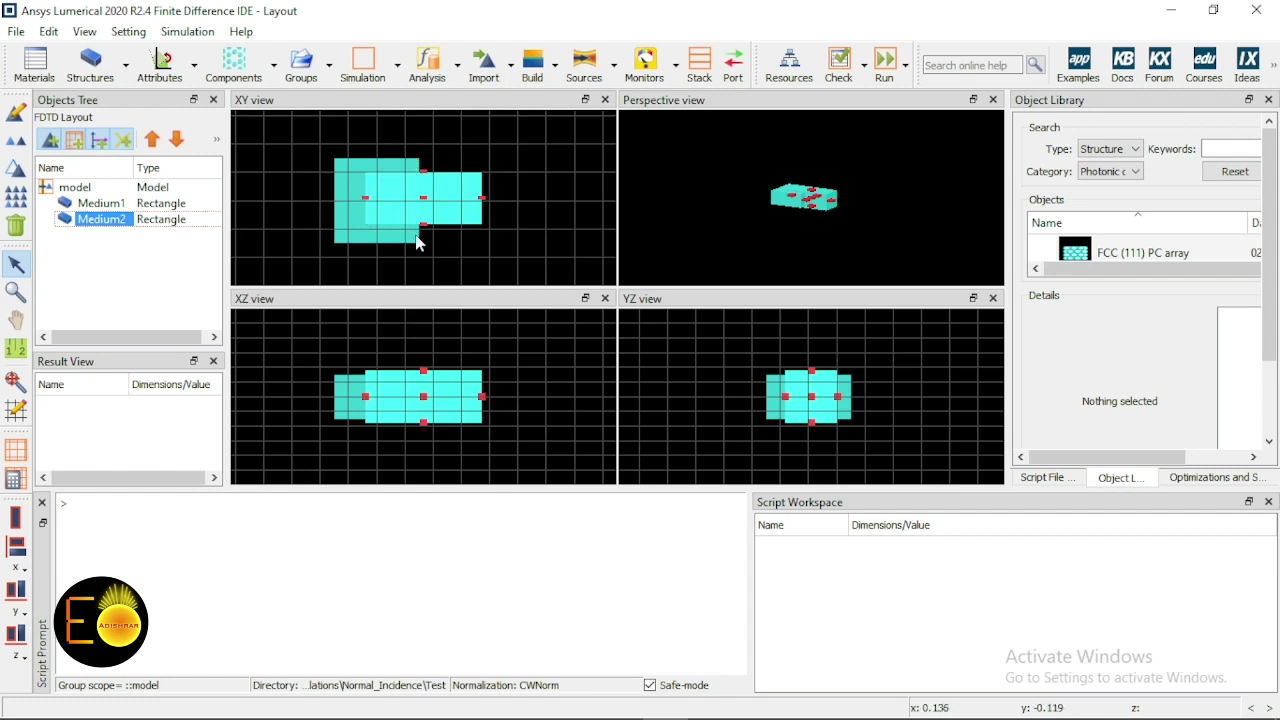
- Edit Medium2's geometry, setting its x position to 0.3 µm and its x span to 0.3 µm
right_click(100, 219)
left_click(128, 229)
left_click_drag(469, 176, 725, 167)
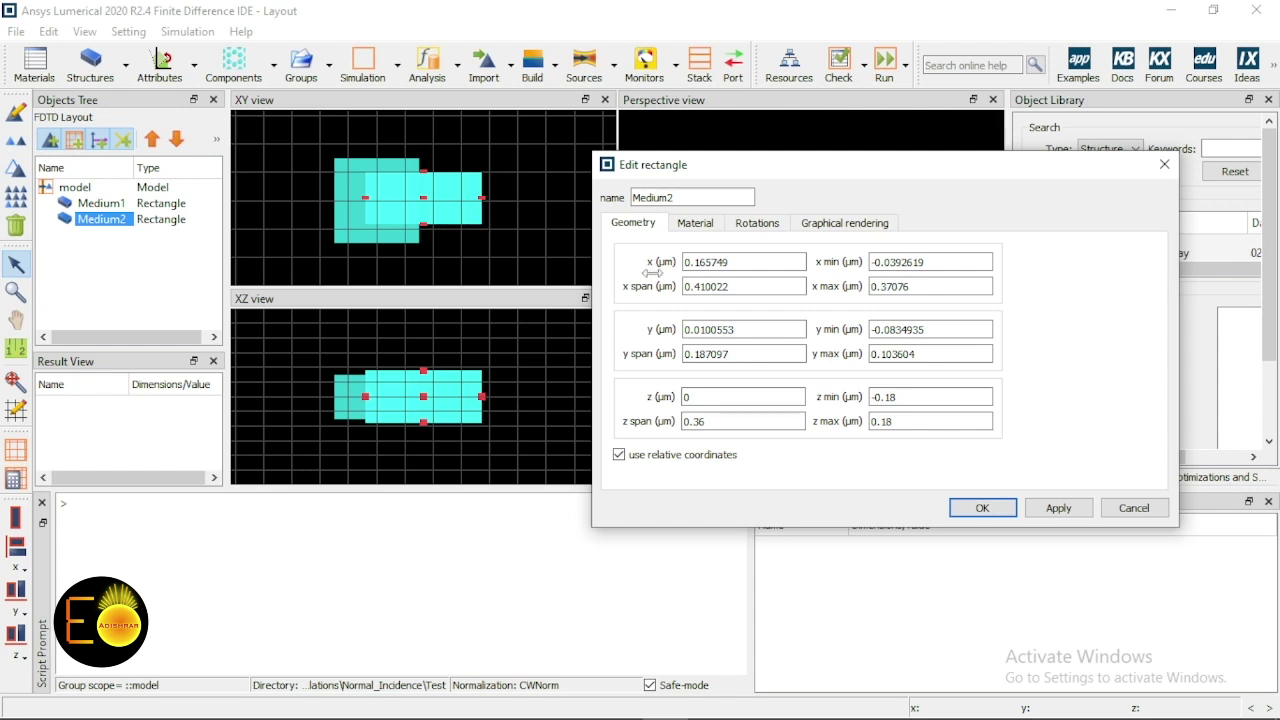
left_click_drag(747, 262, 608, 266)
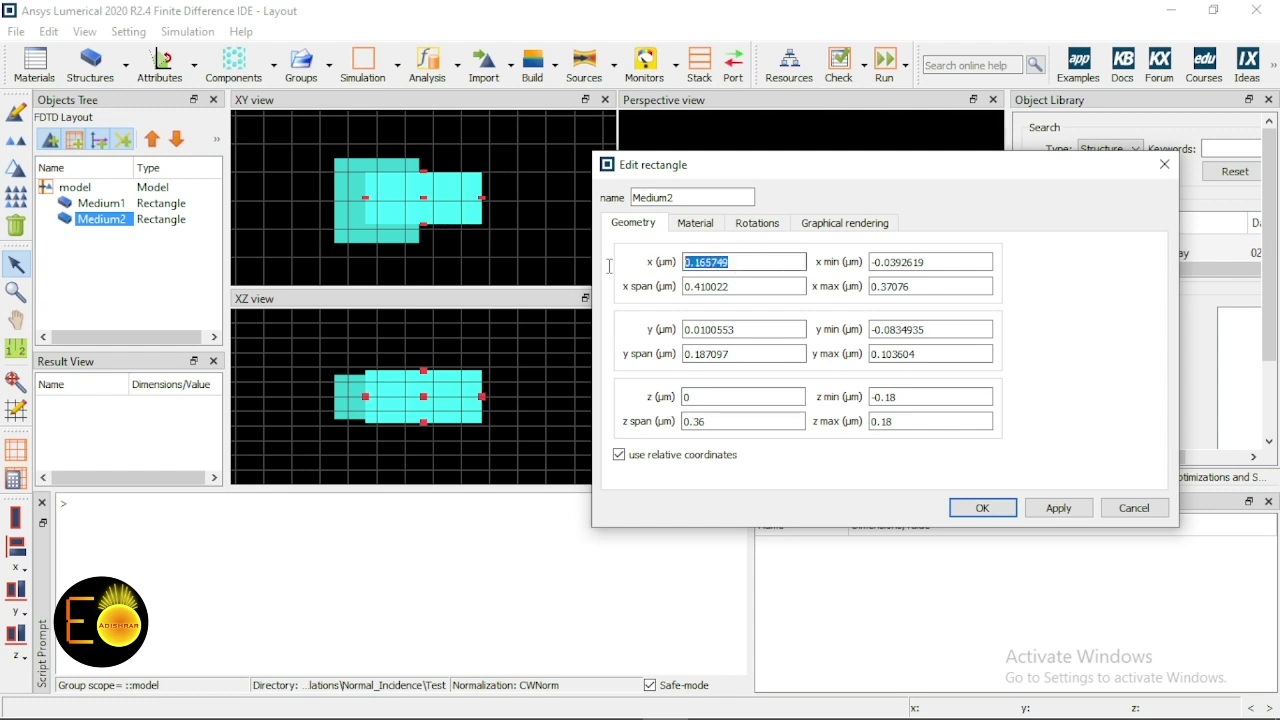
type("0.3")
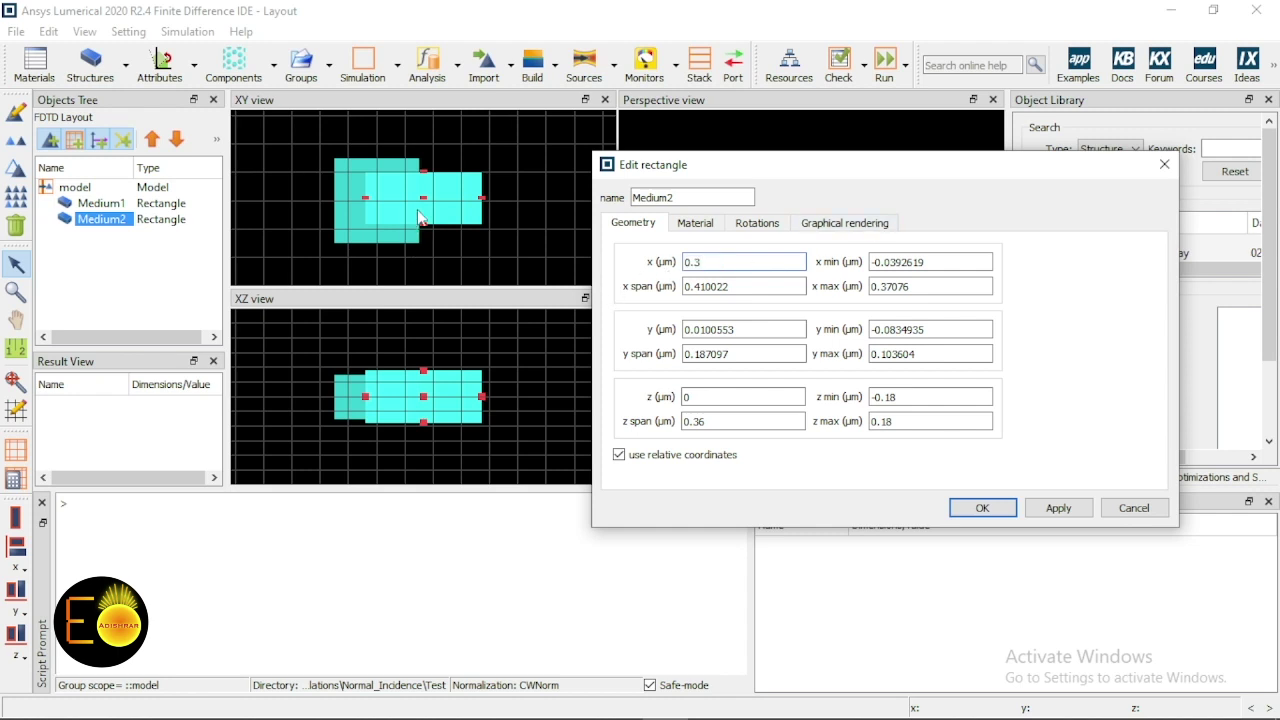
left_click_drag(785, 287, 630, 277)
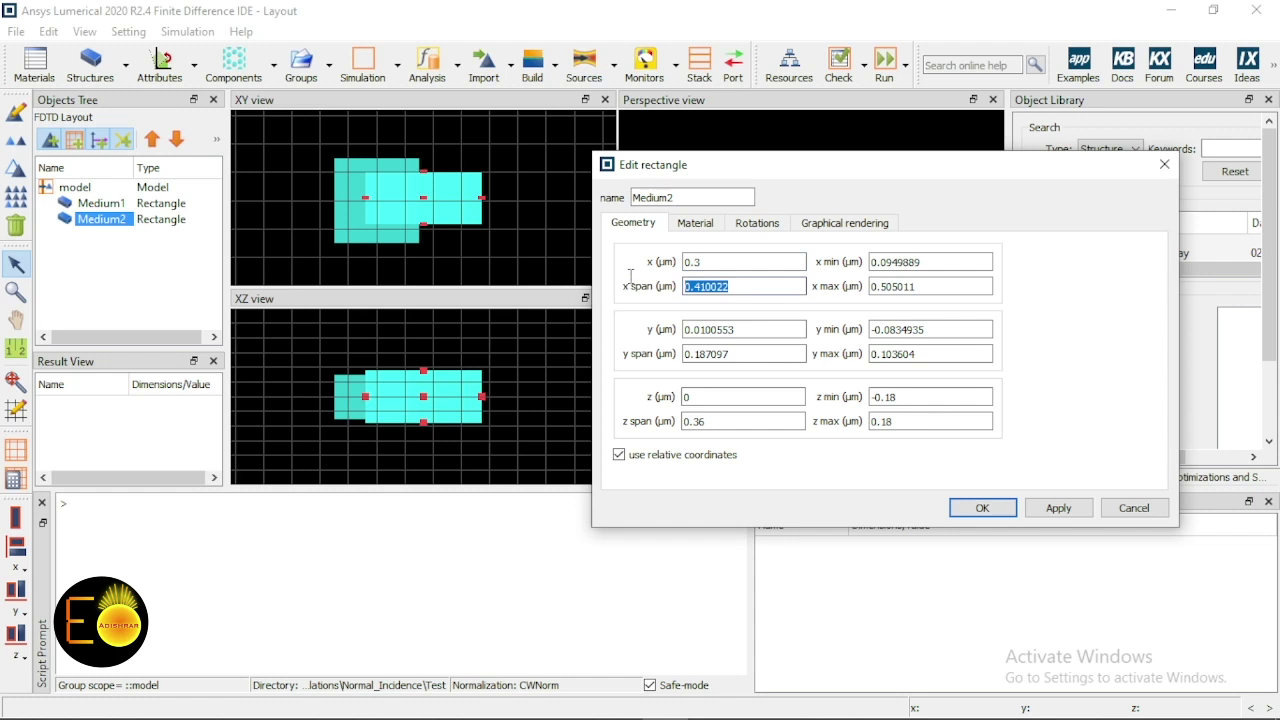
type("0.3")
left_click(945, 288)
left_click(898, 264)
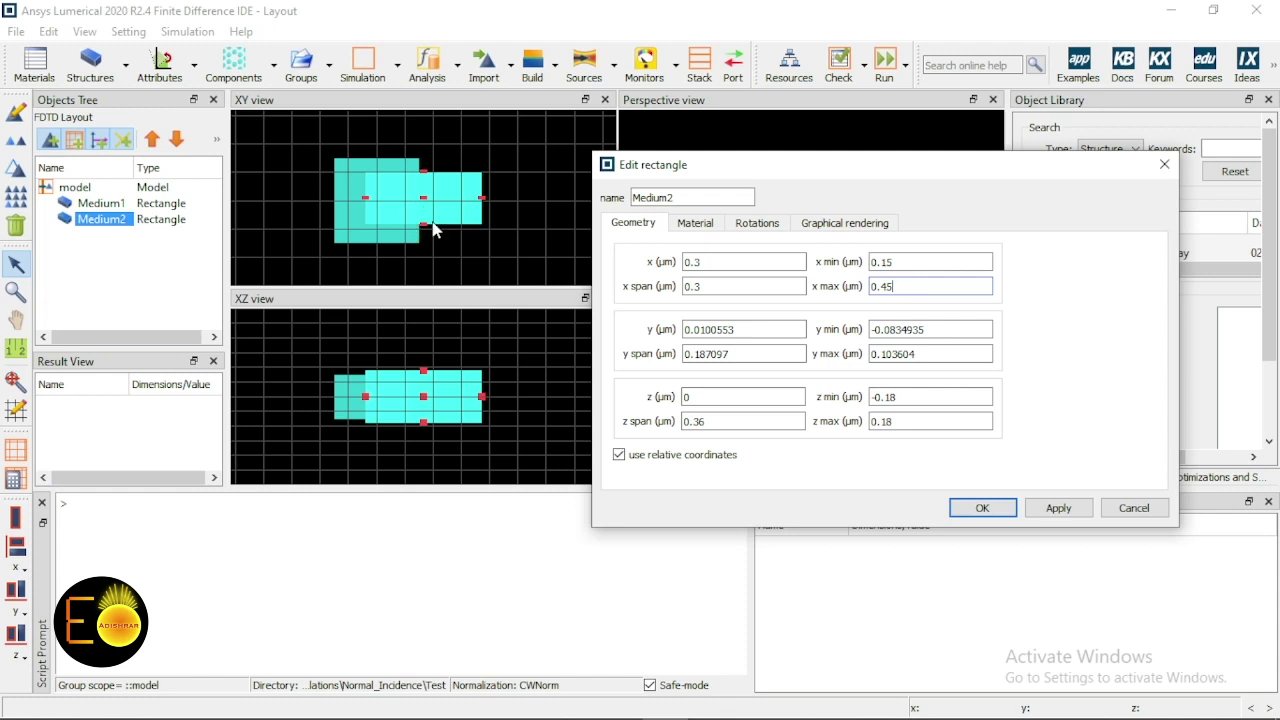
- Set Medium2's y position to 0, its y span and z span to 0.3 µm, and apply the geometry
left_click_drag(752, 333, 622, 335)
type("0")
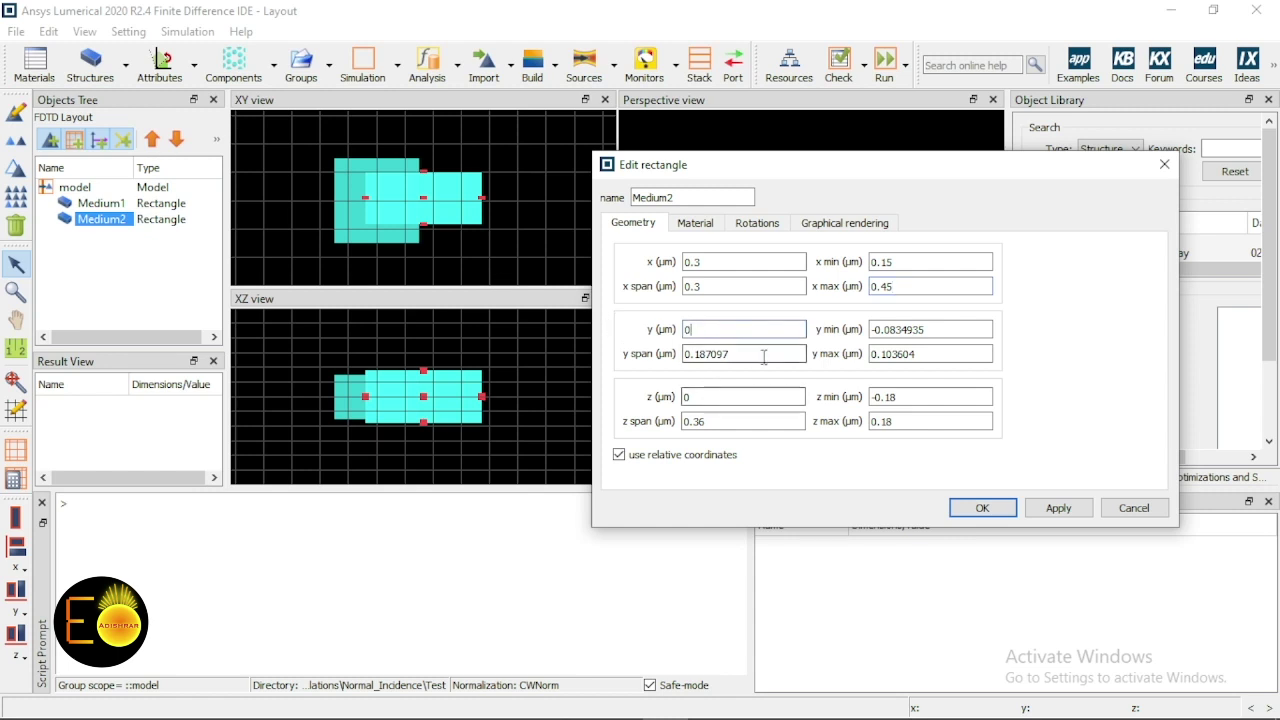
left_click_drag(759, 354, 626, 350)
type("0.")
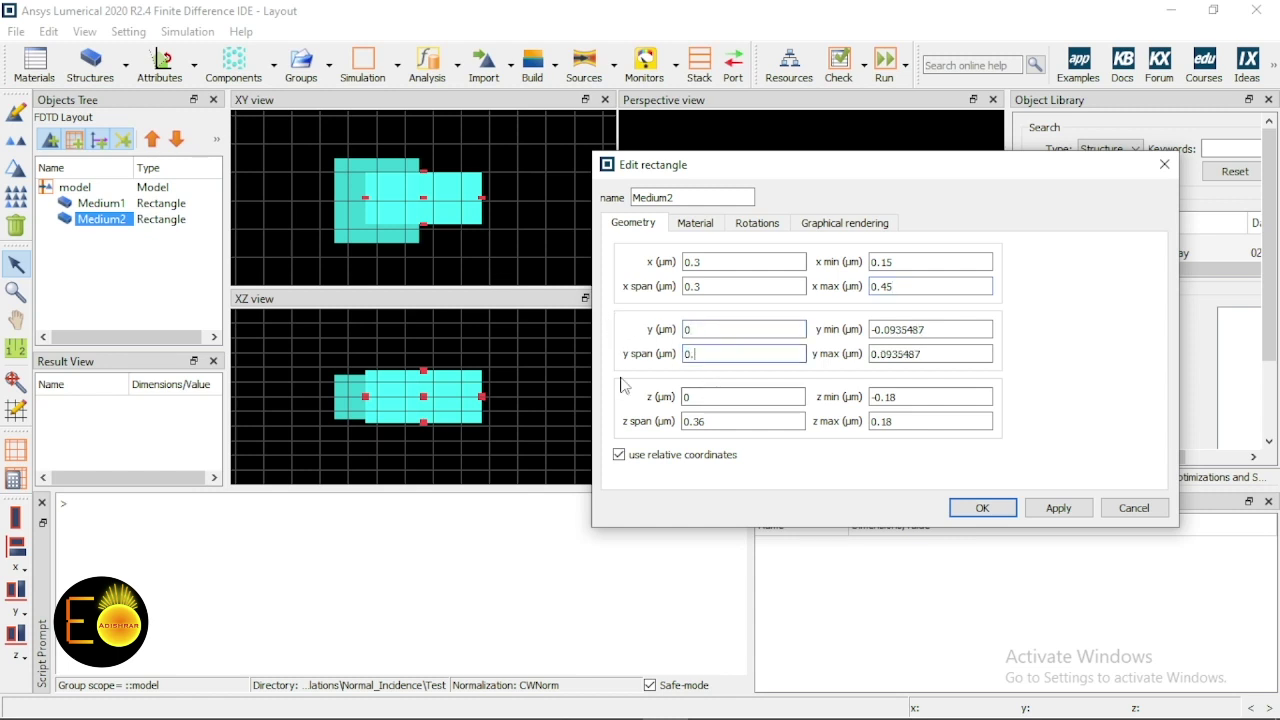
left_click(712, 421)
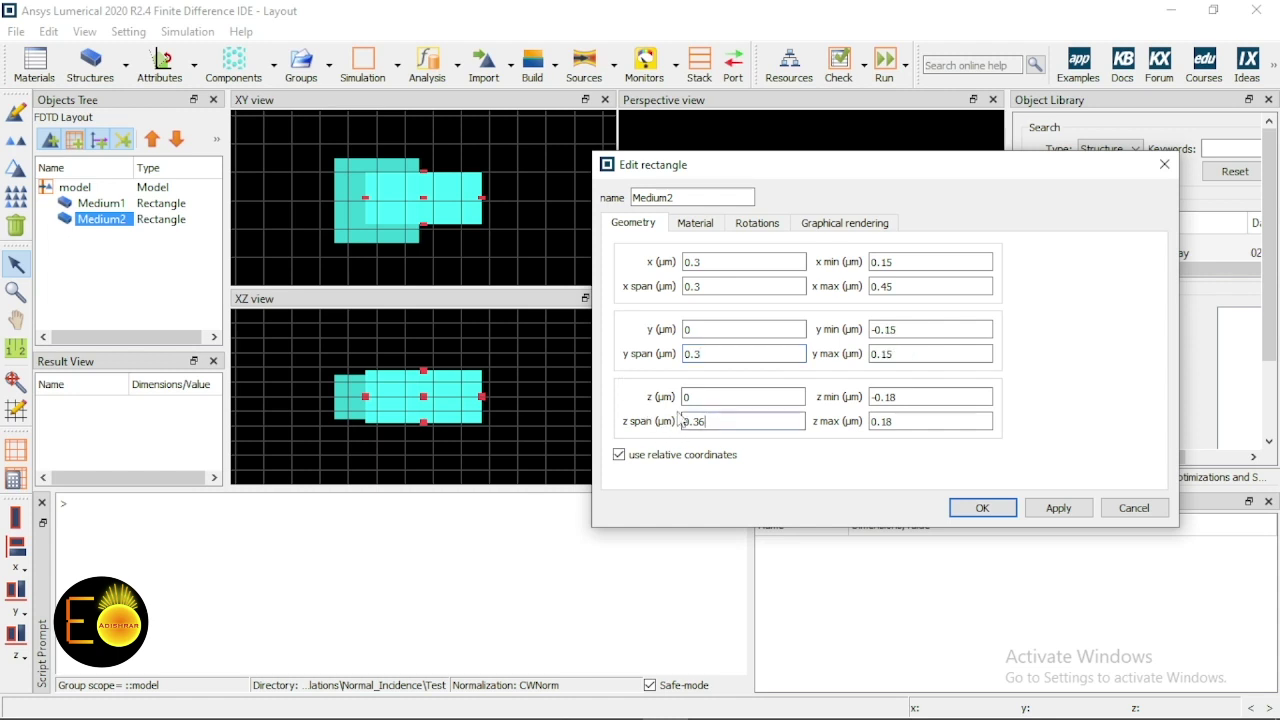
left_click(1058, 508)
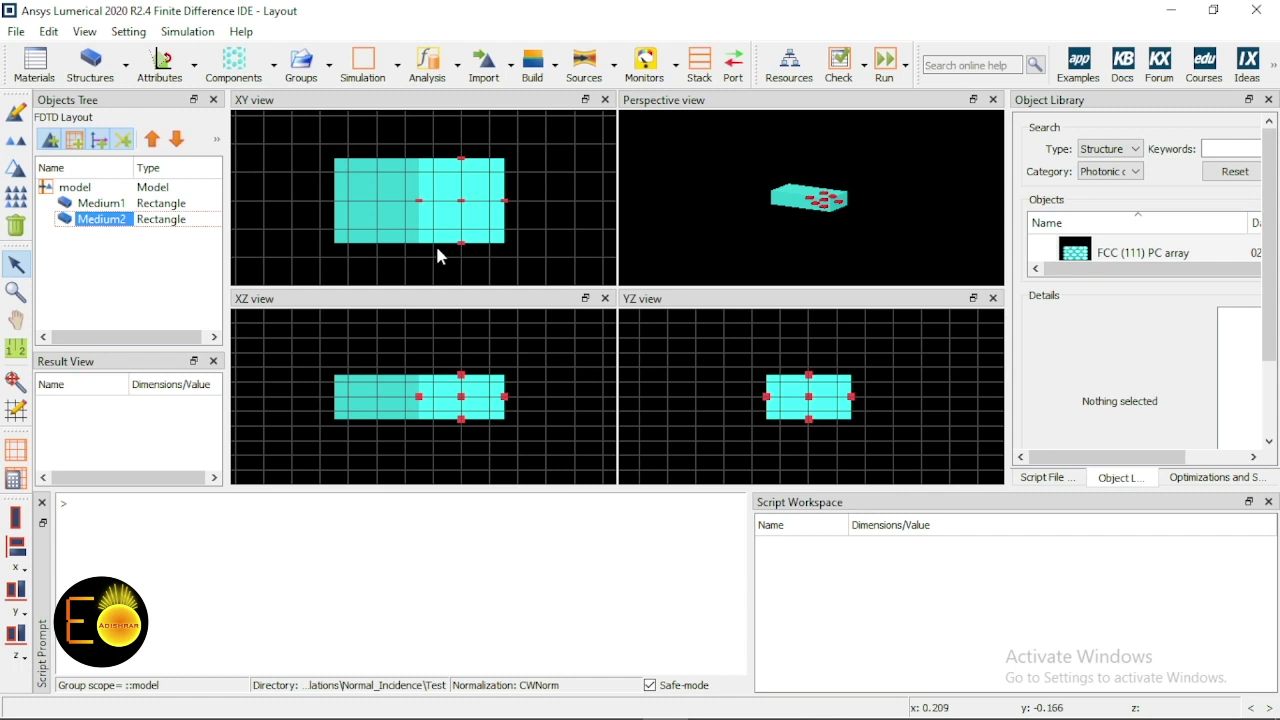
left_click(533, 216)
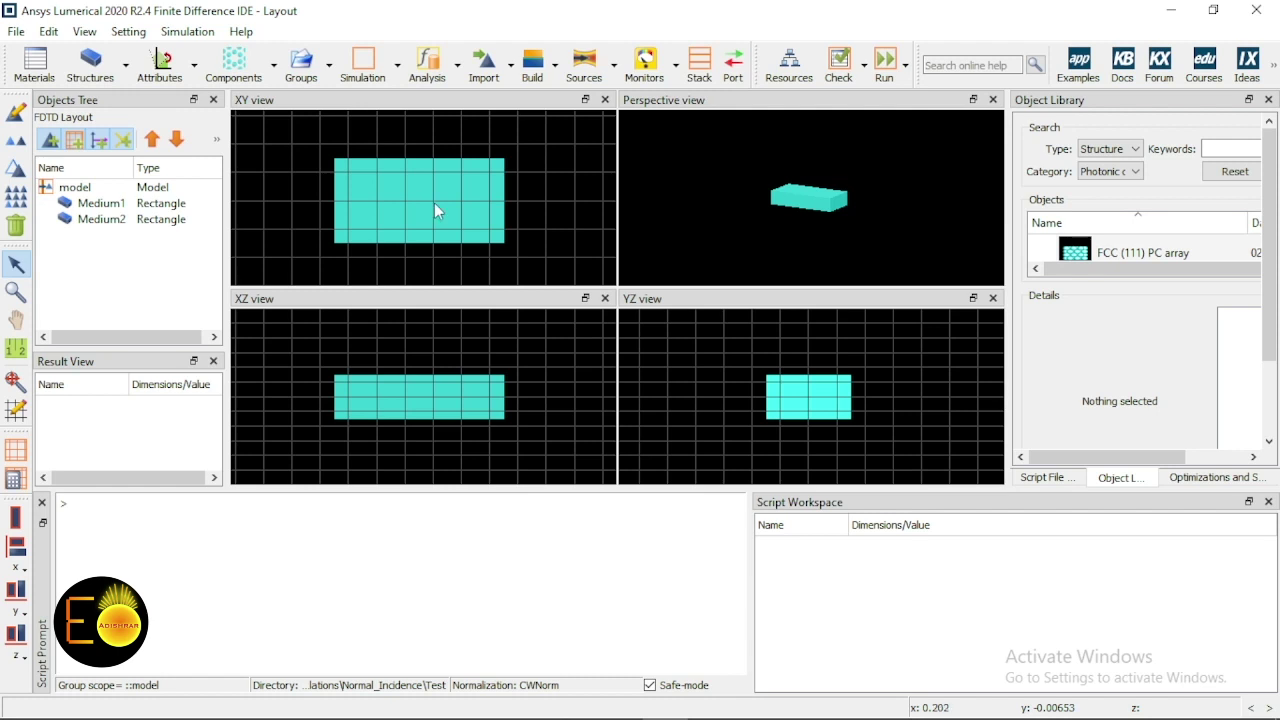
left_click(458, 204)
left_click(376, 214)
left_click(363, 207)
left_click(400, 206)
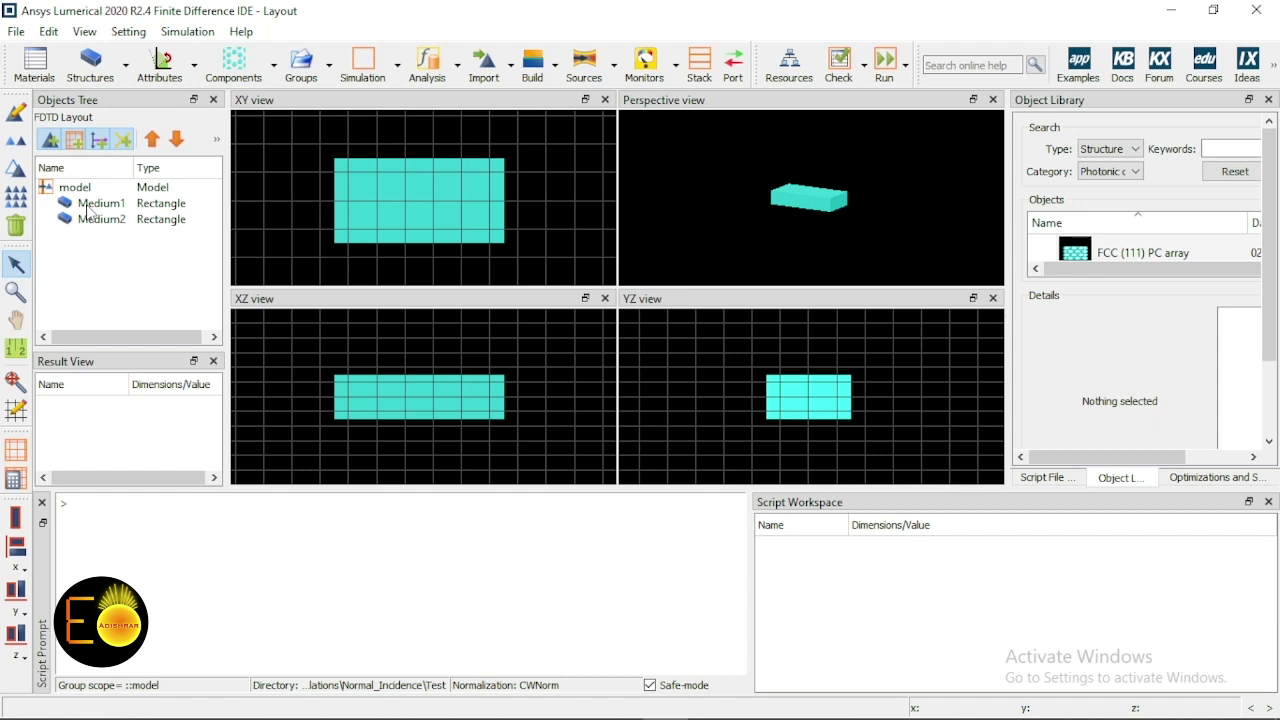
- Add an (n,k) material named Custom_Medium1 to the material database and set its refractive index to 1.5
left_click(38, 70)
left_click_drag(752, 110, 820, 106)
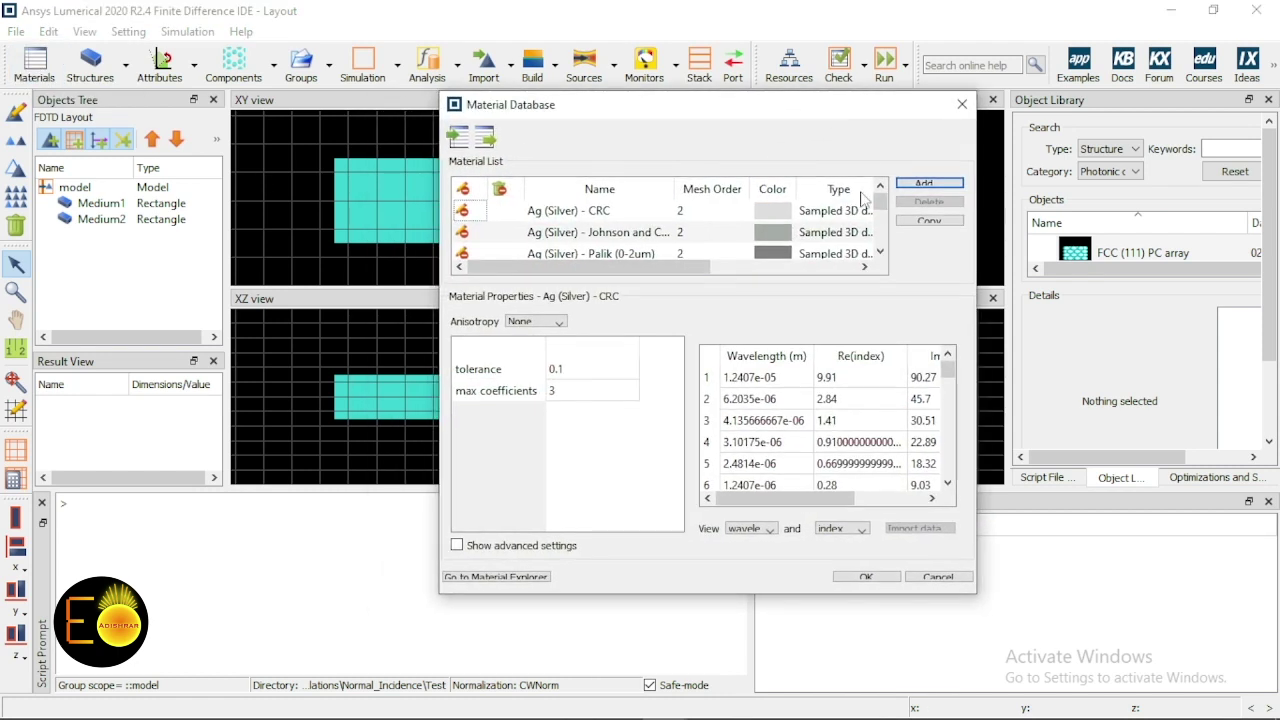
left_click(925, 186)
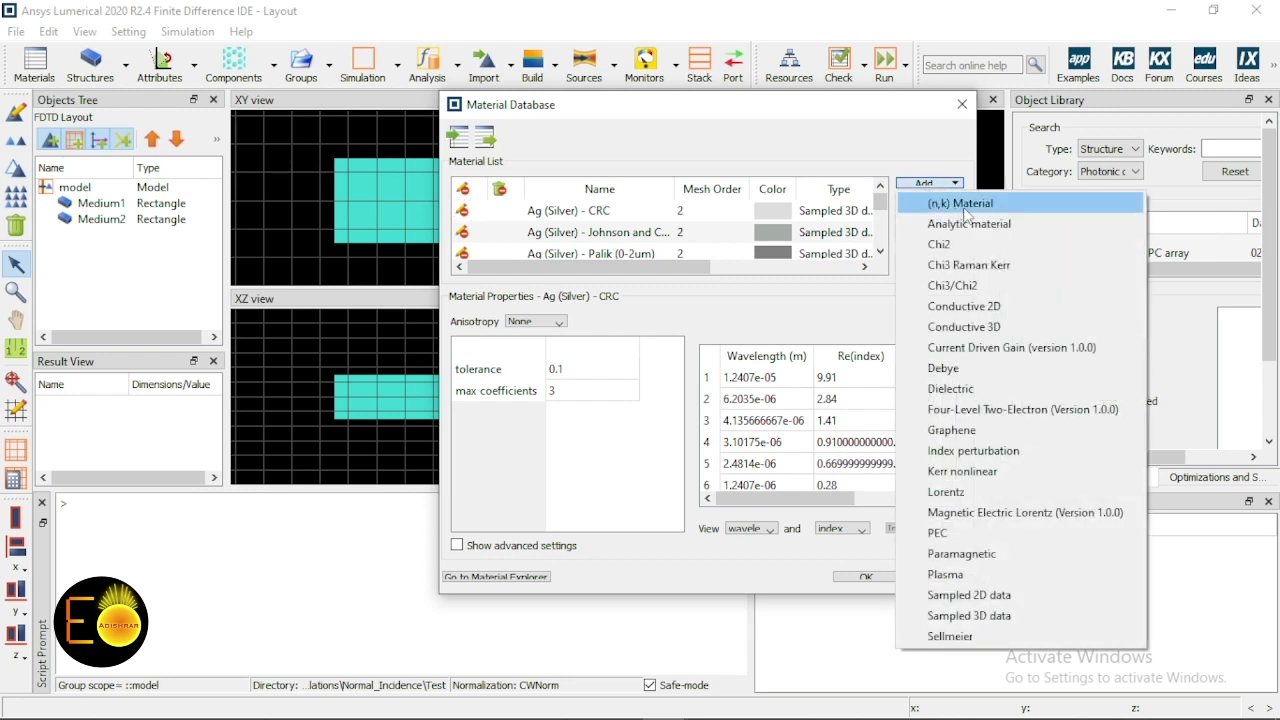
left_click(955, 203)
double_click(589, 231)
type("Custom_Medium1")
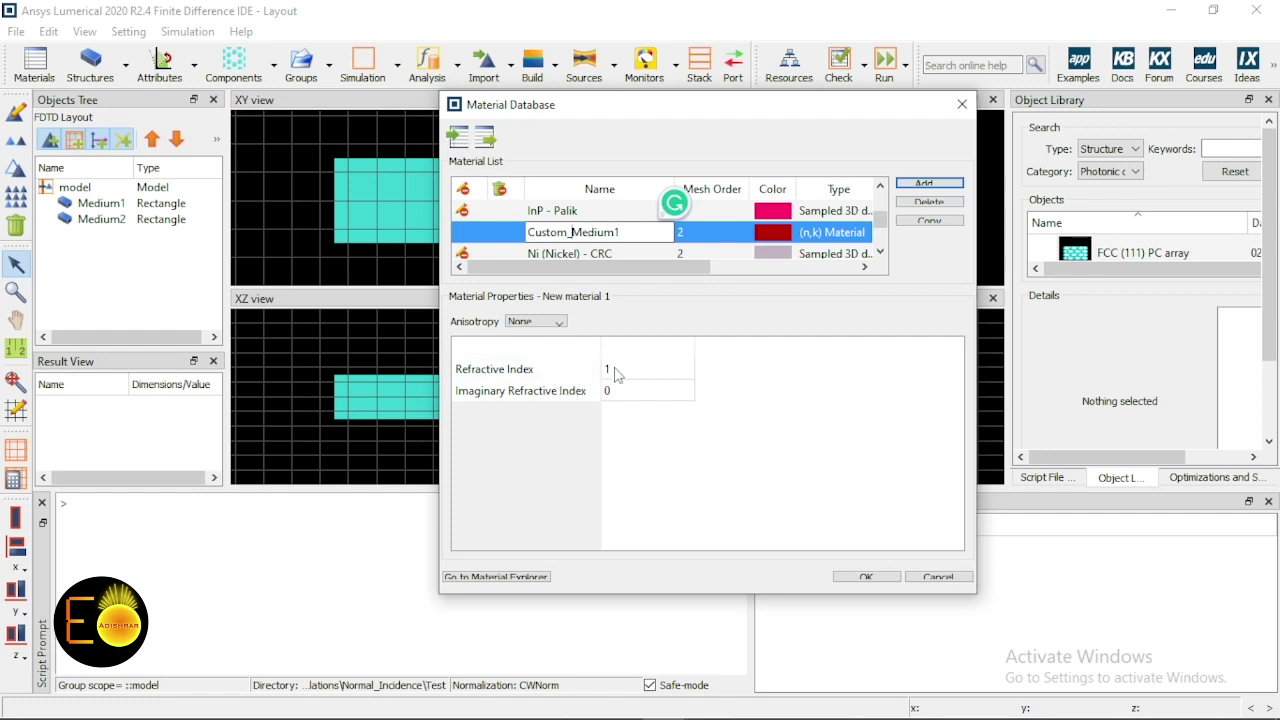
left_click(576, 405)
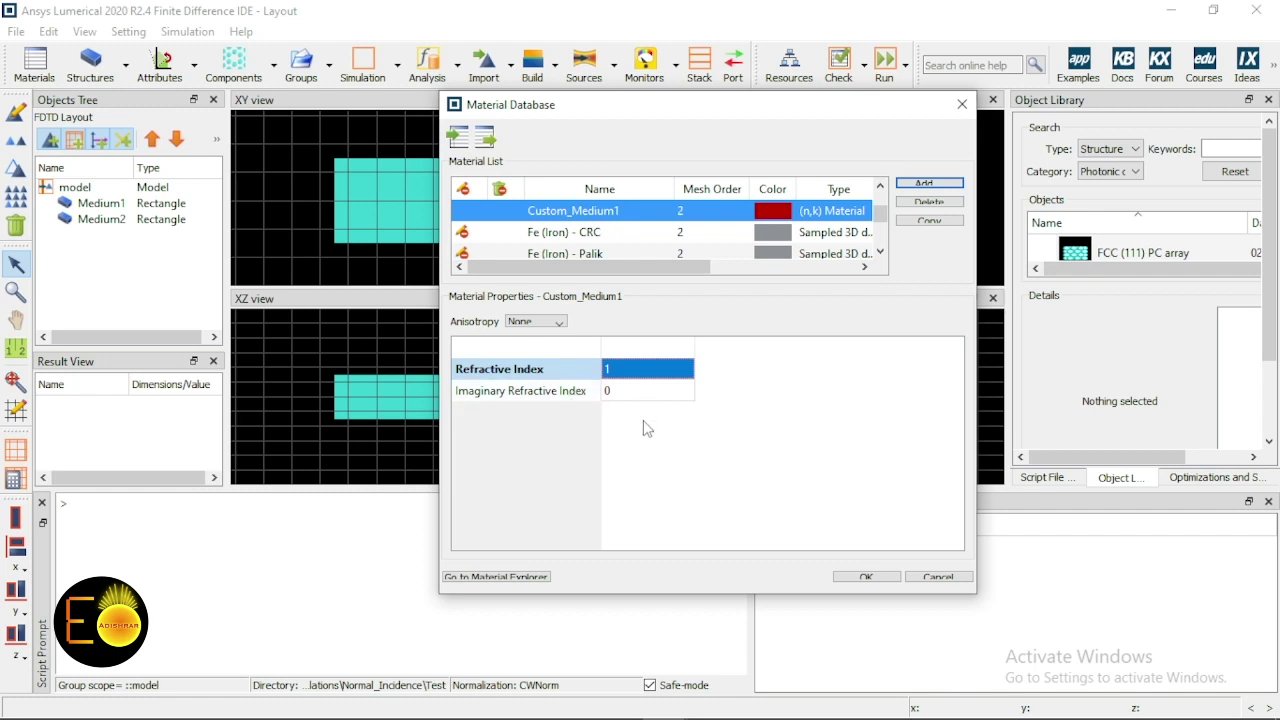
double_click(630, 370)
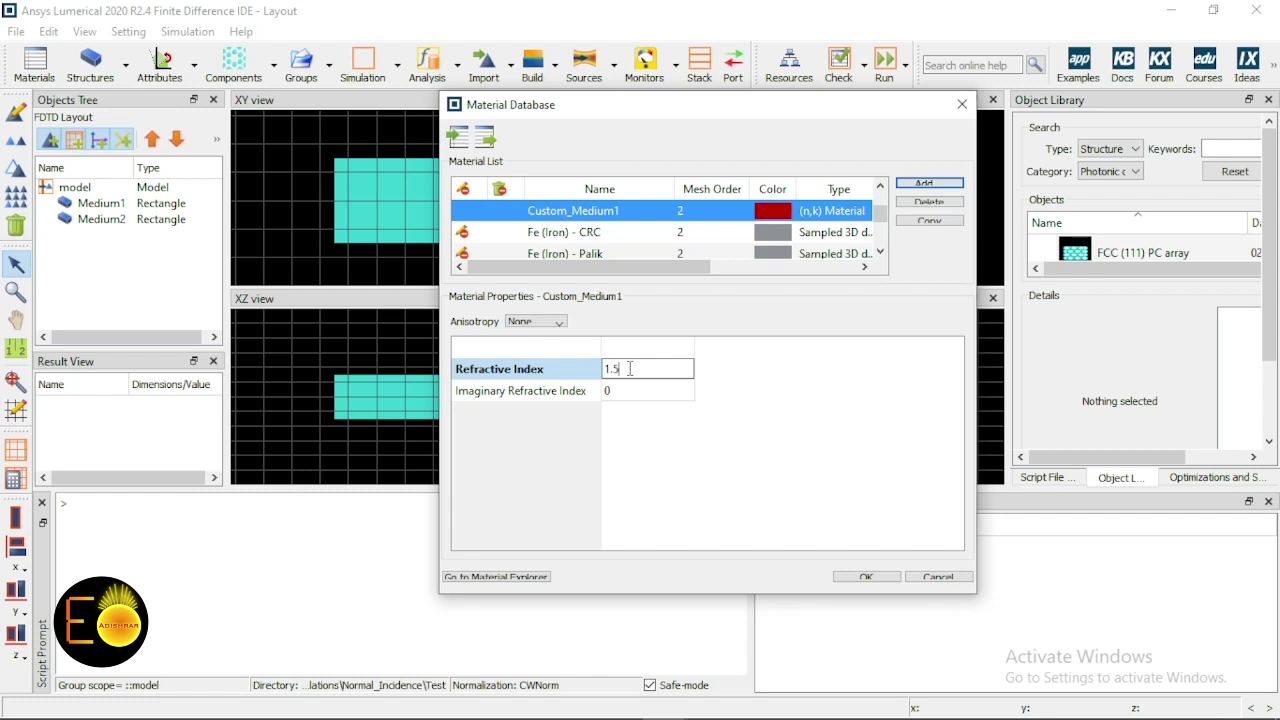
key("Return")
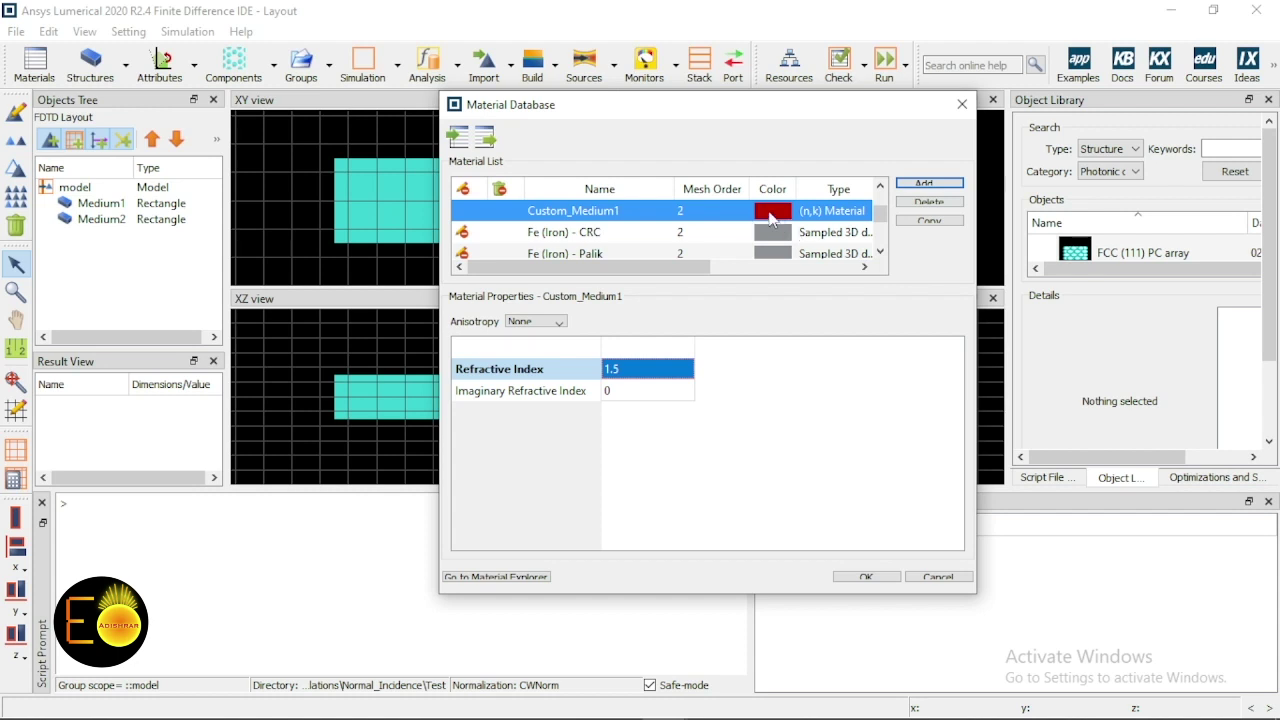
- Add another (n,k) material named Custom_Medium2 to the database and change its color to blue
left_click(929, 186)
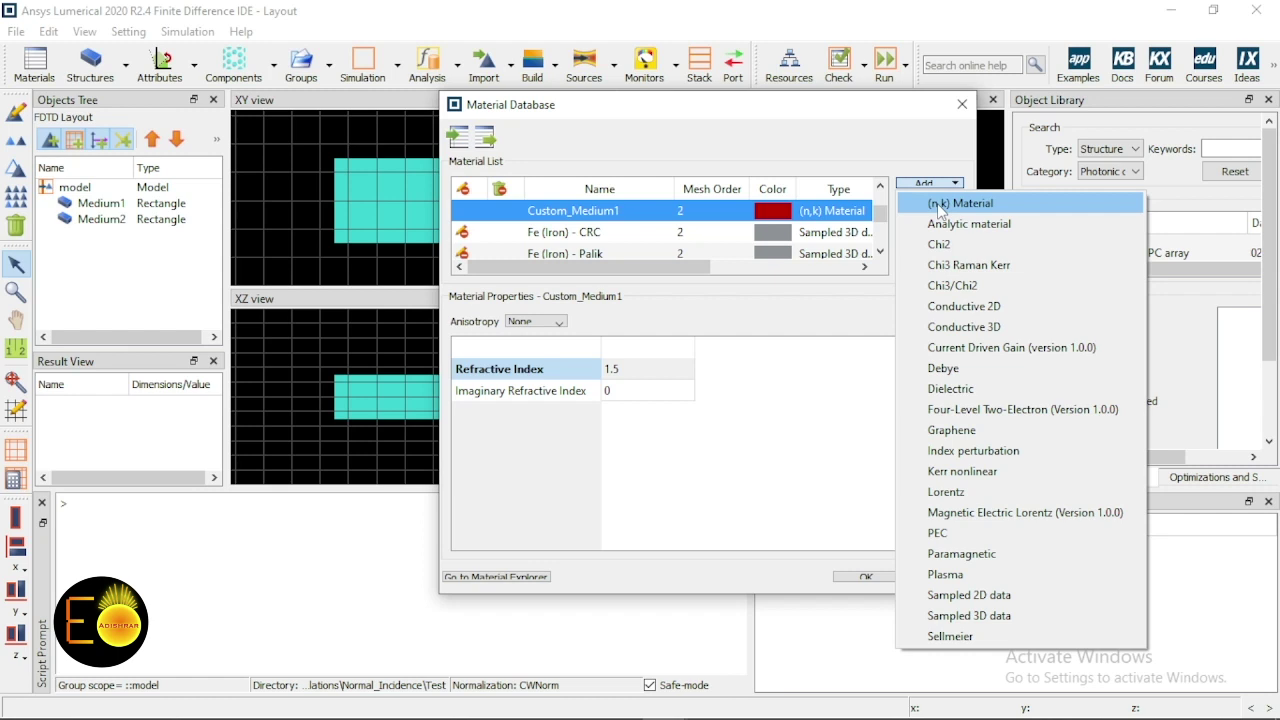
left_click(940, 206)
left_click(777, 254)
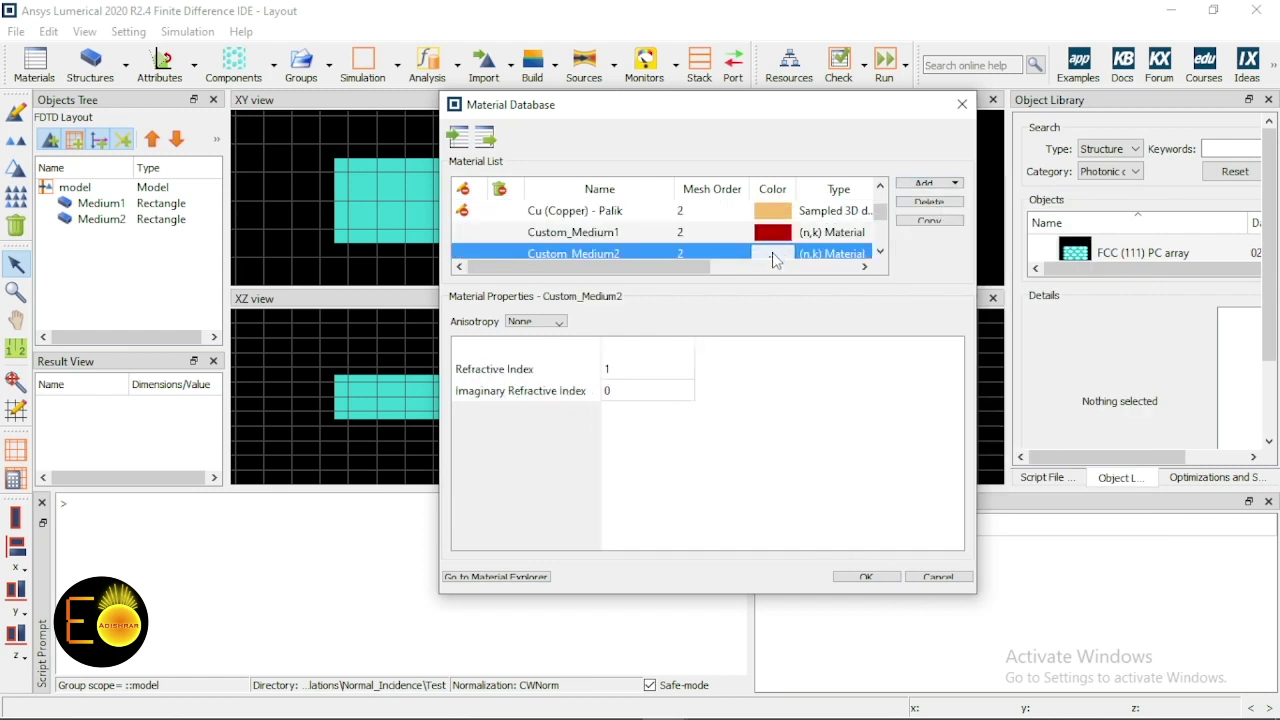
left_click(774, 256)
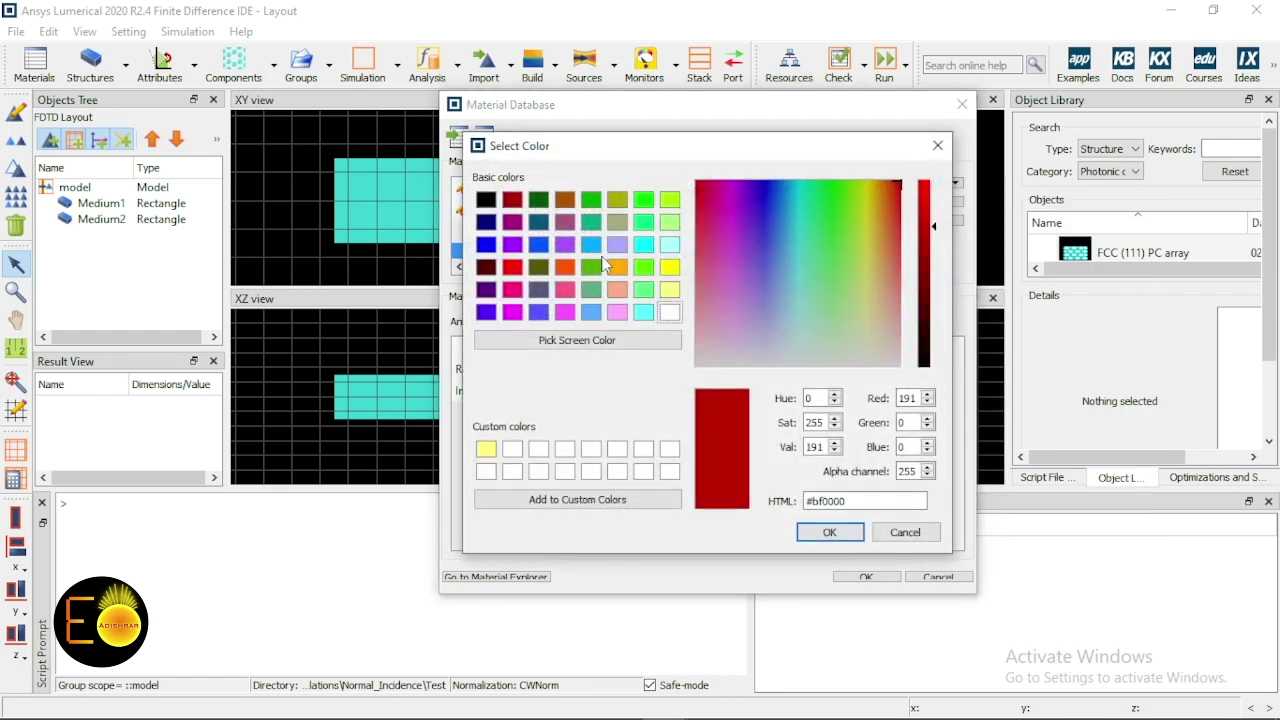
left_click(538, 244)
left_click(830, 532)
- Set Custom_Medium2's refractive index to 2 and save the material database changes
double_click(633, 370)
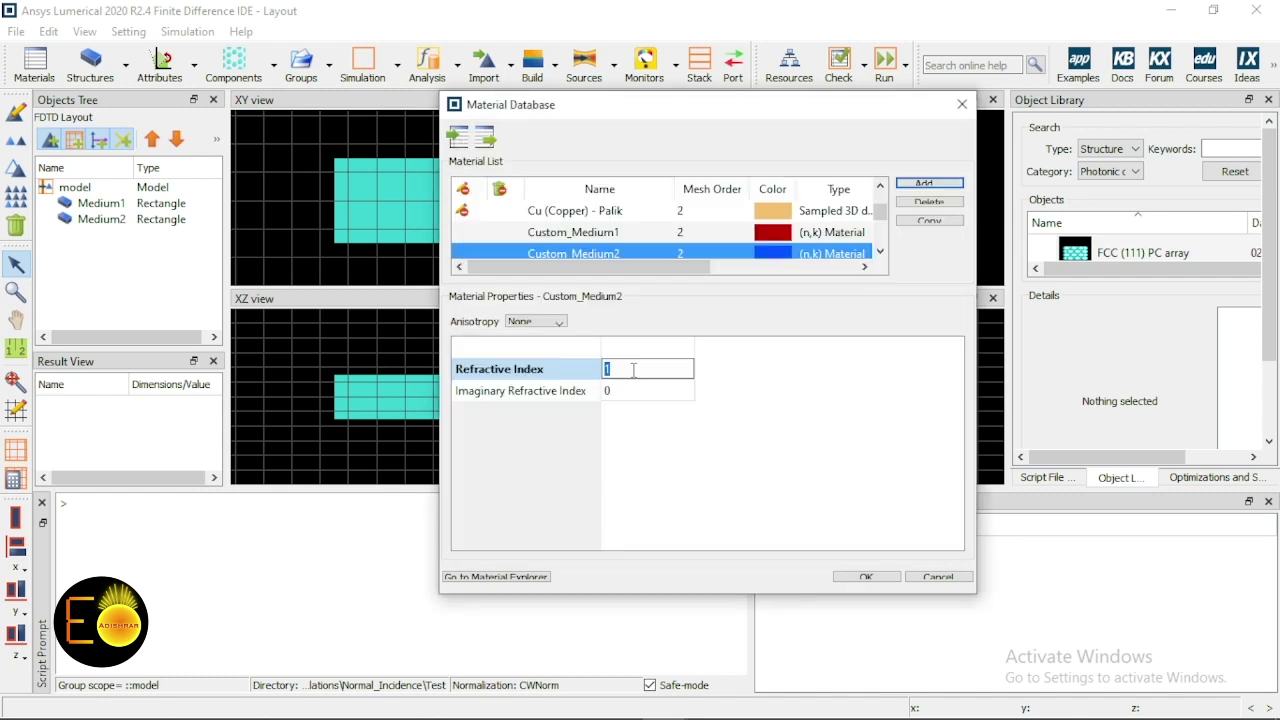
type("2.")
key("Return")
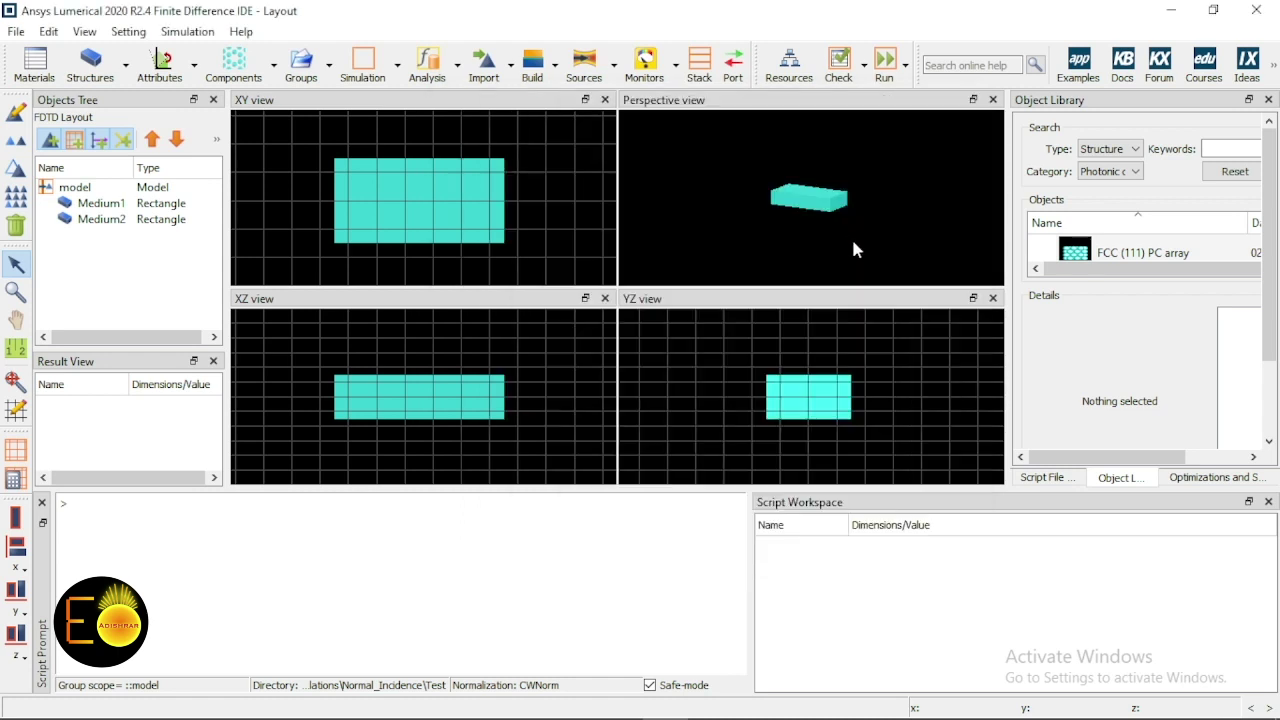
- Assign the Custom_Medium1 material to the Medium1 rectangle
left_click(105, 204)
right_click(105, 206)
left_click(148, 215)
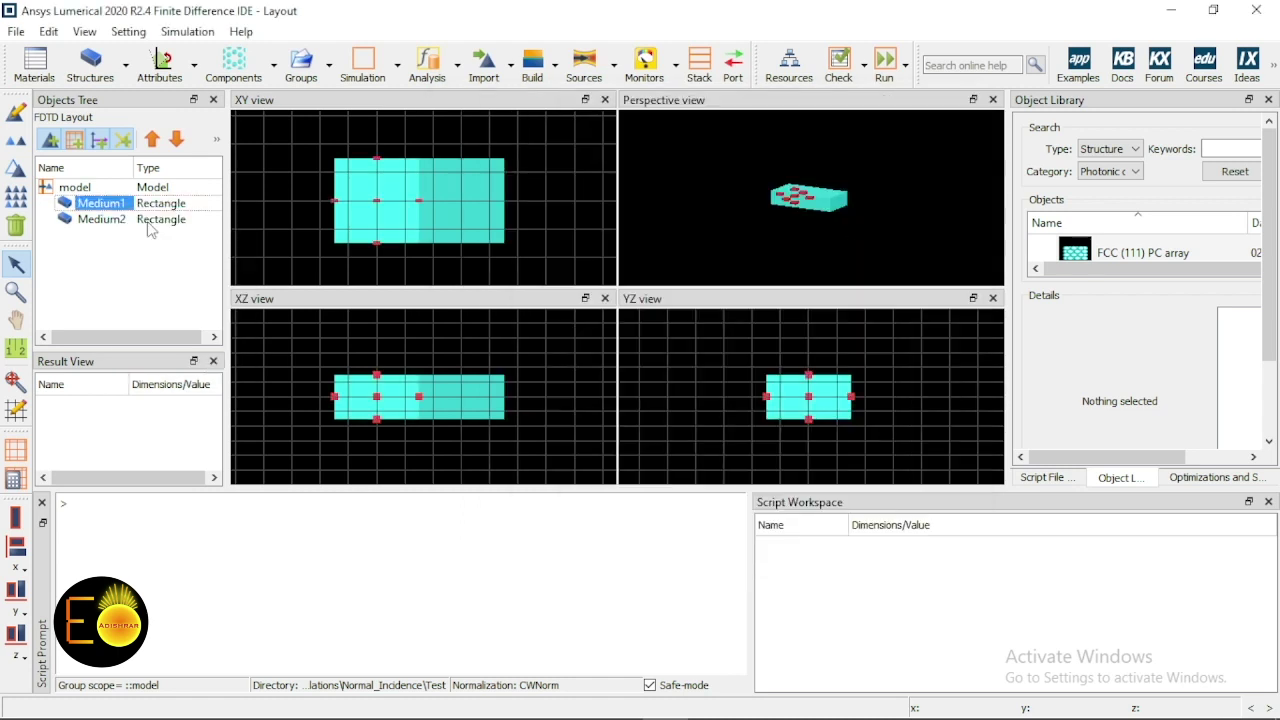
left_click(451, 244)
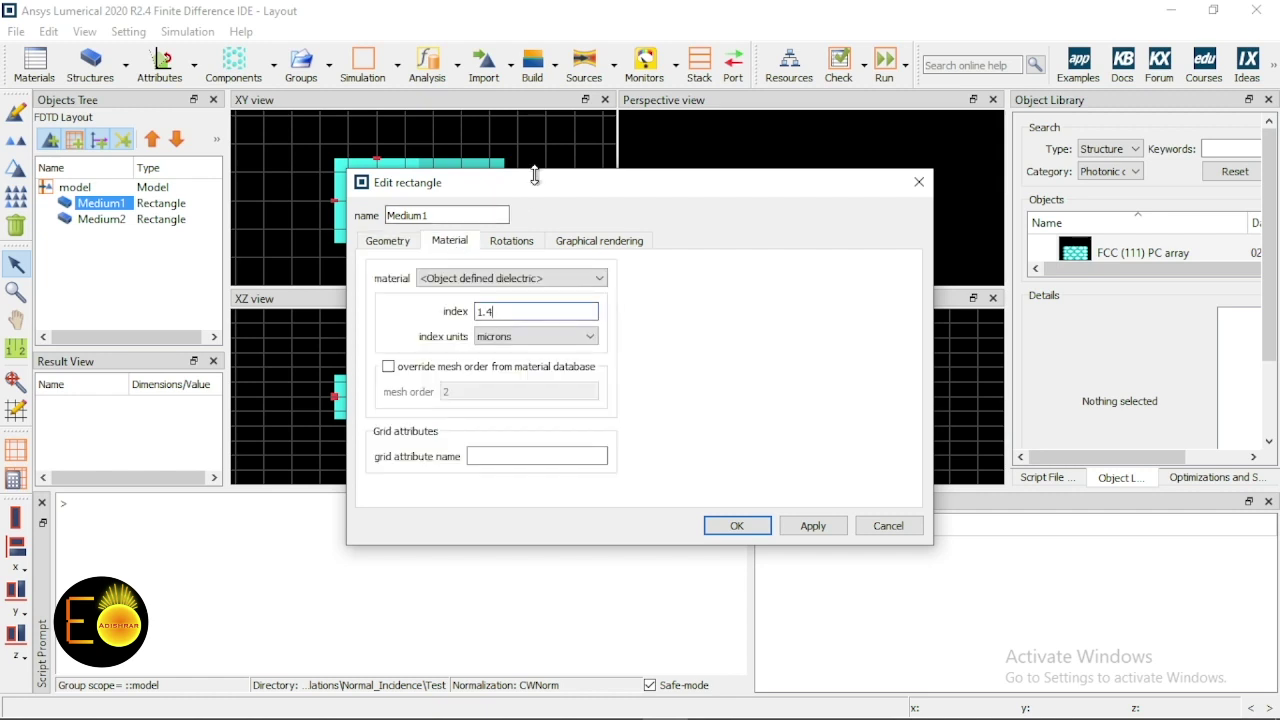
left_click_drag(537, 182, 820, 175)
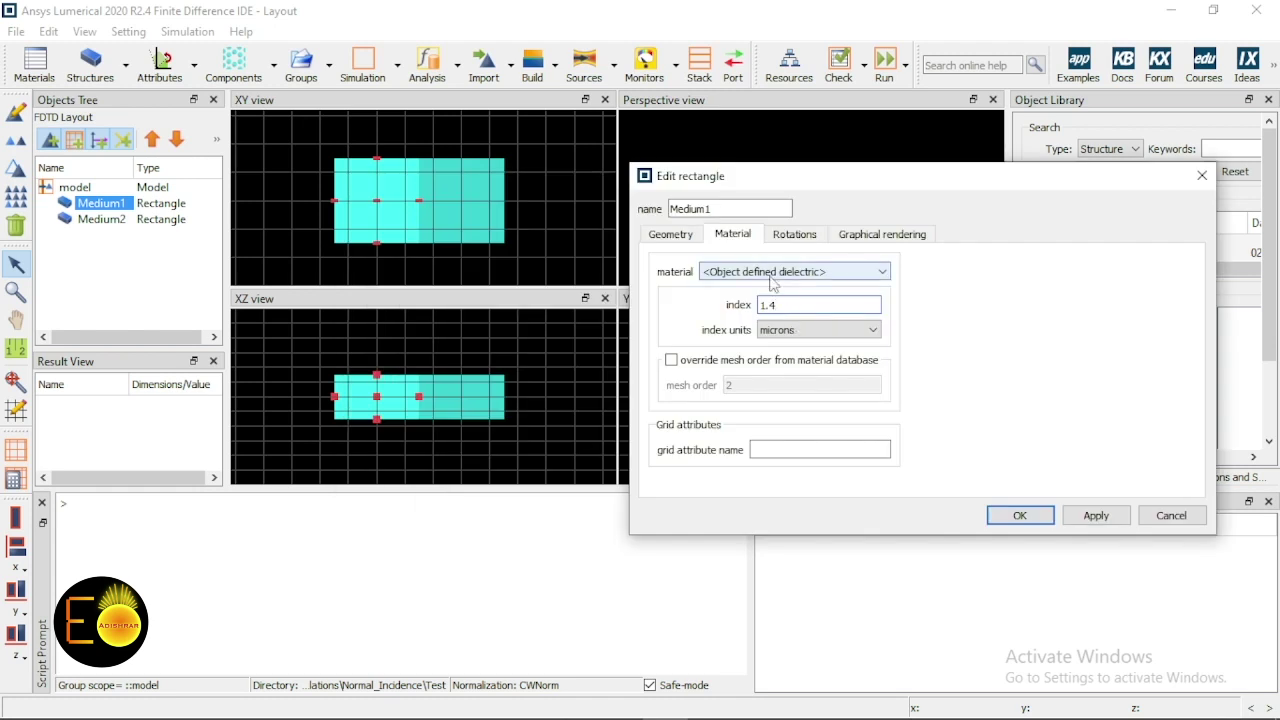
left_click(764, 276)
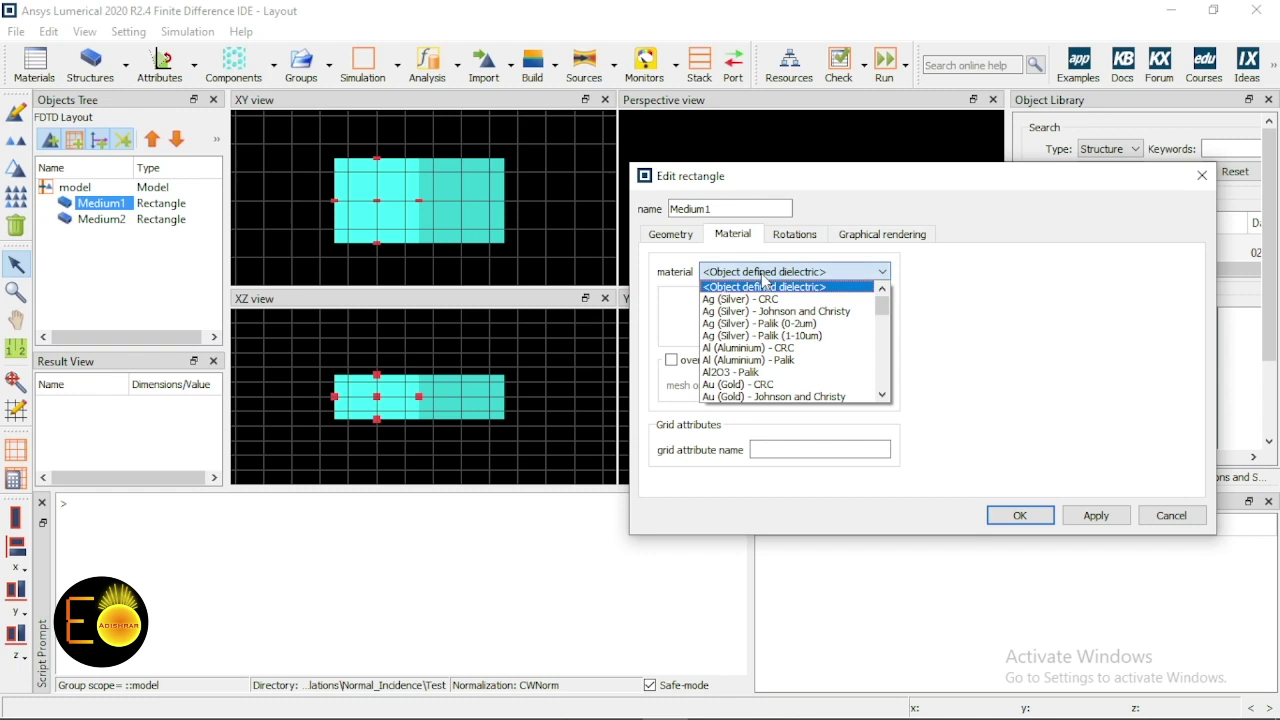
scroll(785, 330, "down", 3)
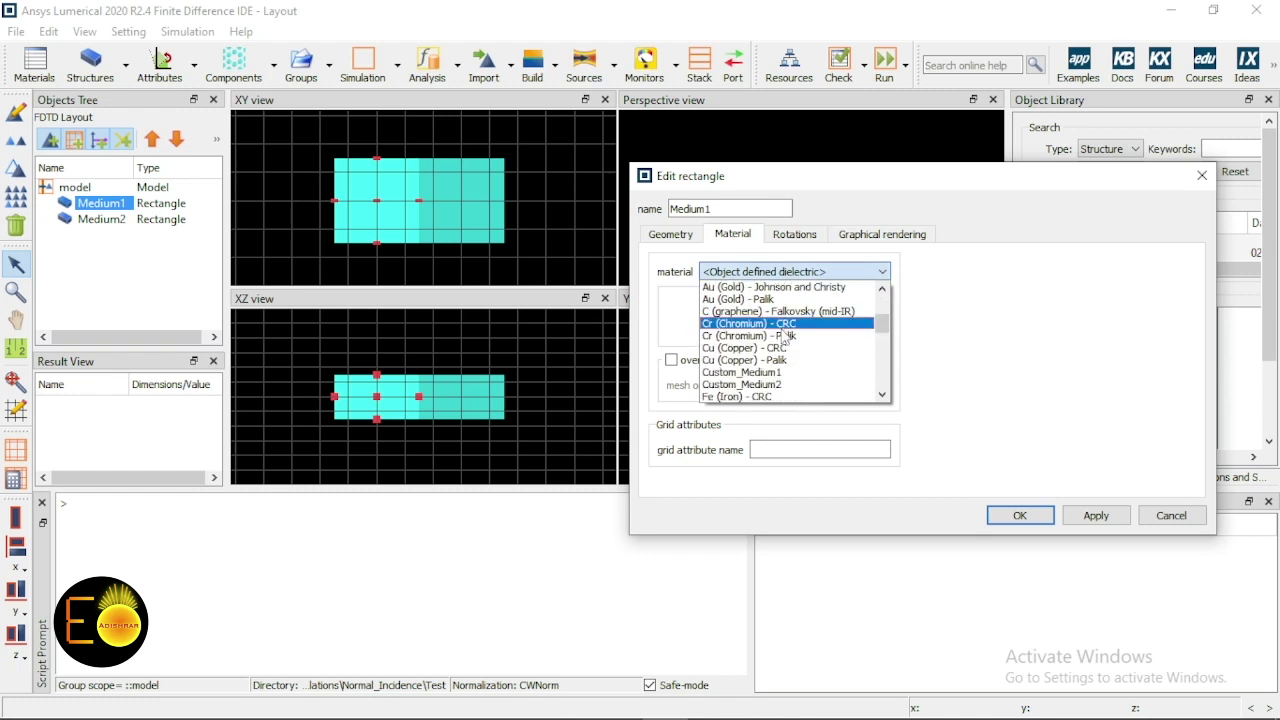
scroll(780, 340, "down", 1)
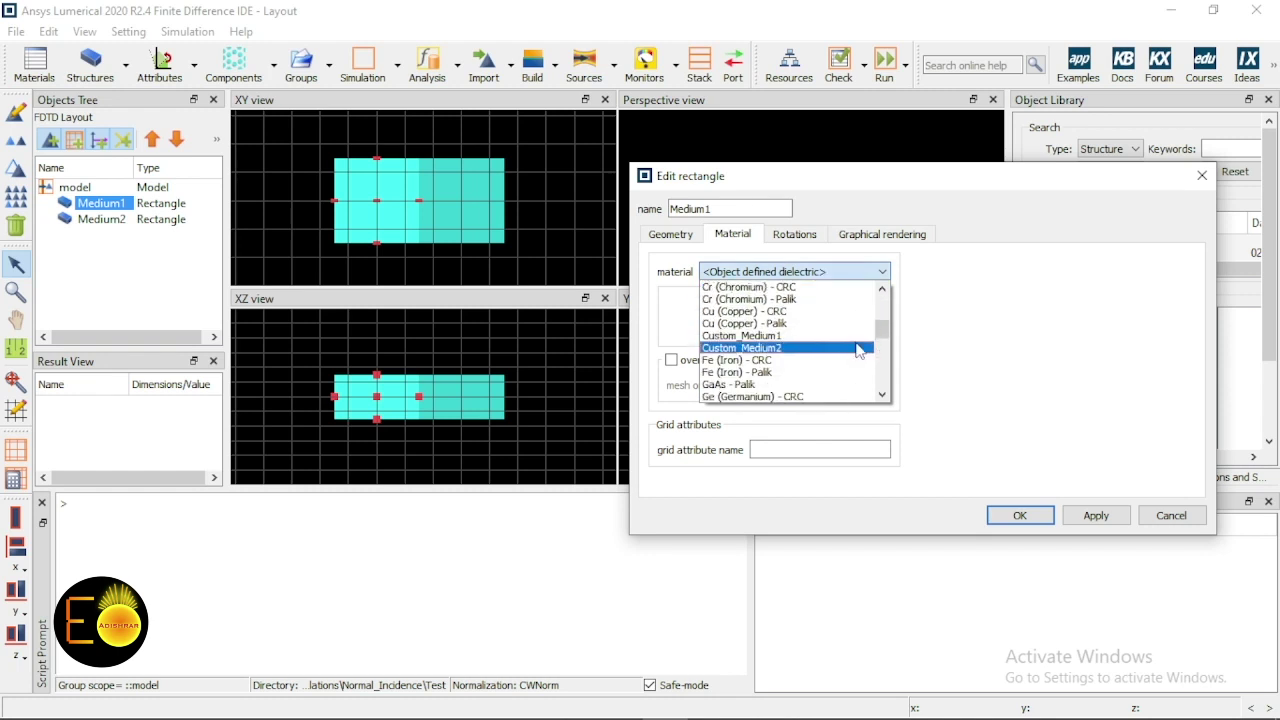
left_click(775, 337)
left_click(1020, 515)
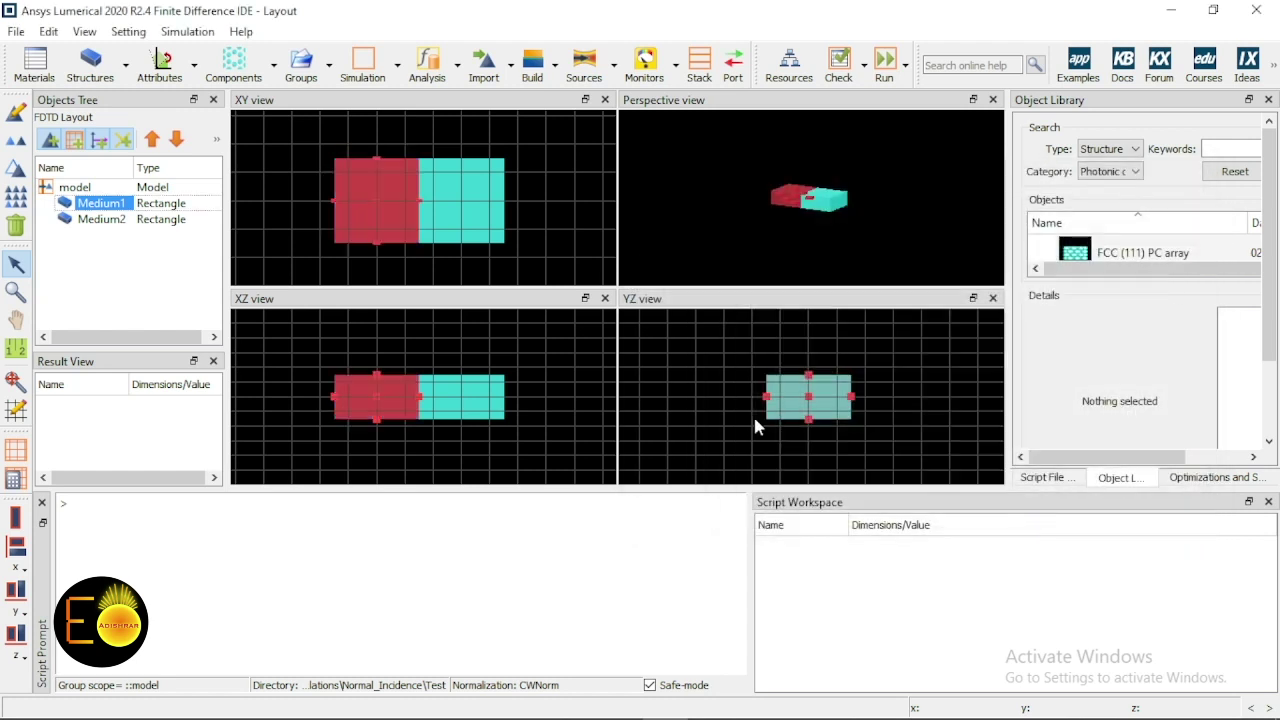
- Assign the Custom_Medium2 material to the Medium2 rectangle
left_click(307, 205)
double_click(100, 219)
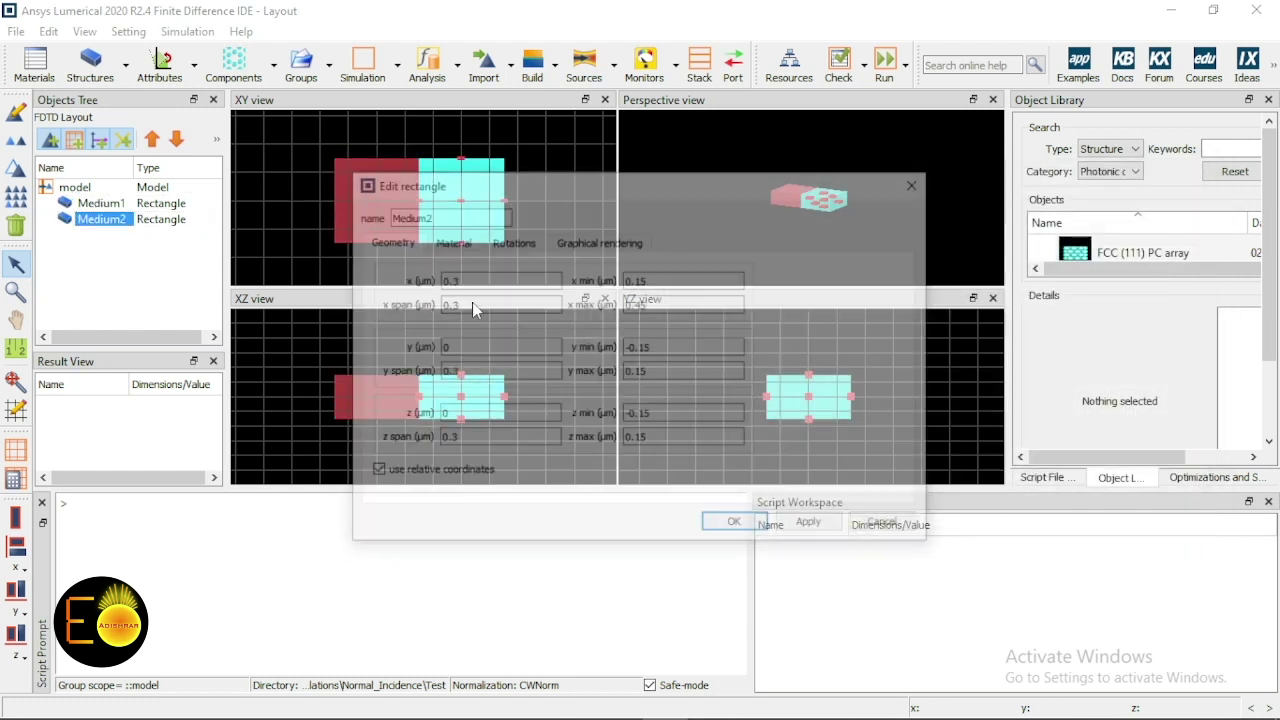
left_click(449, 241)
left_click(505, 278)
scroll(497, 345, "down", 1)
scroll(497, 345, "down", 3)
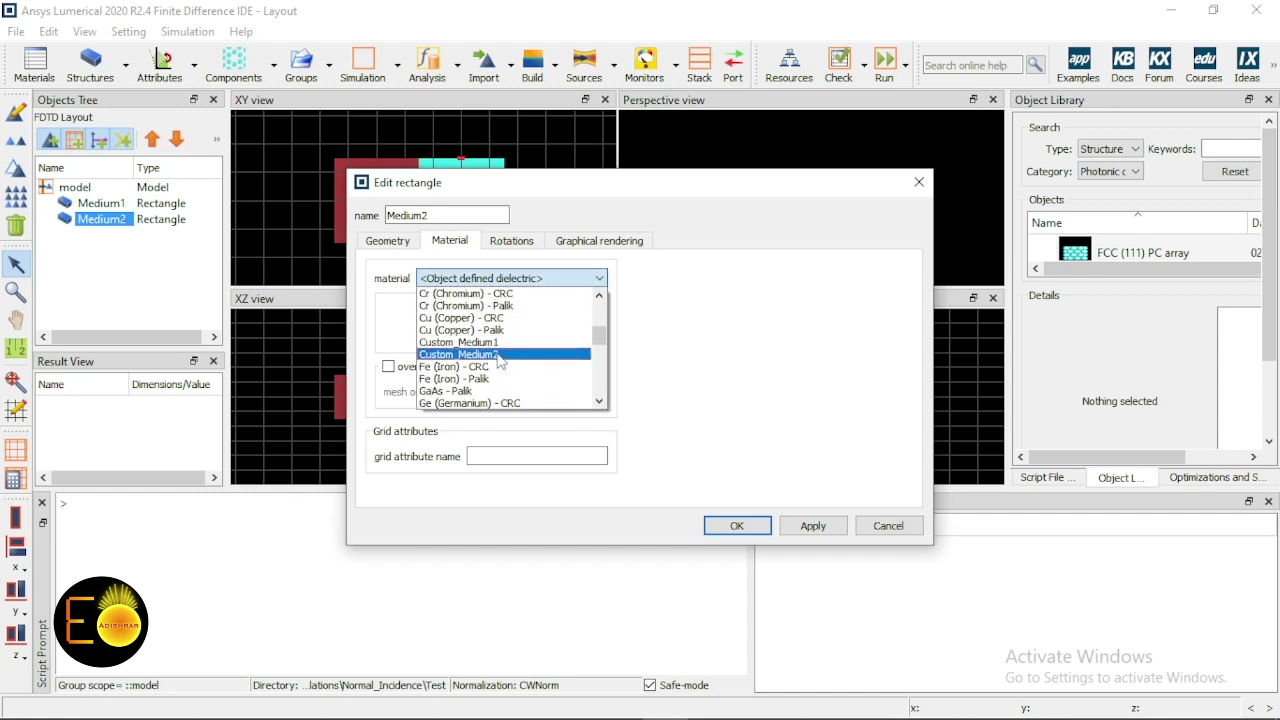
left_click(493, 360)
left_click(736, 525)
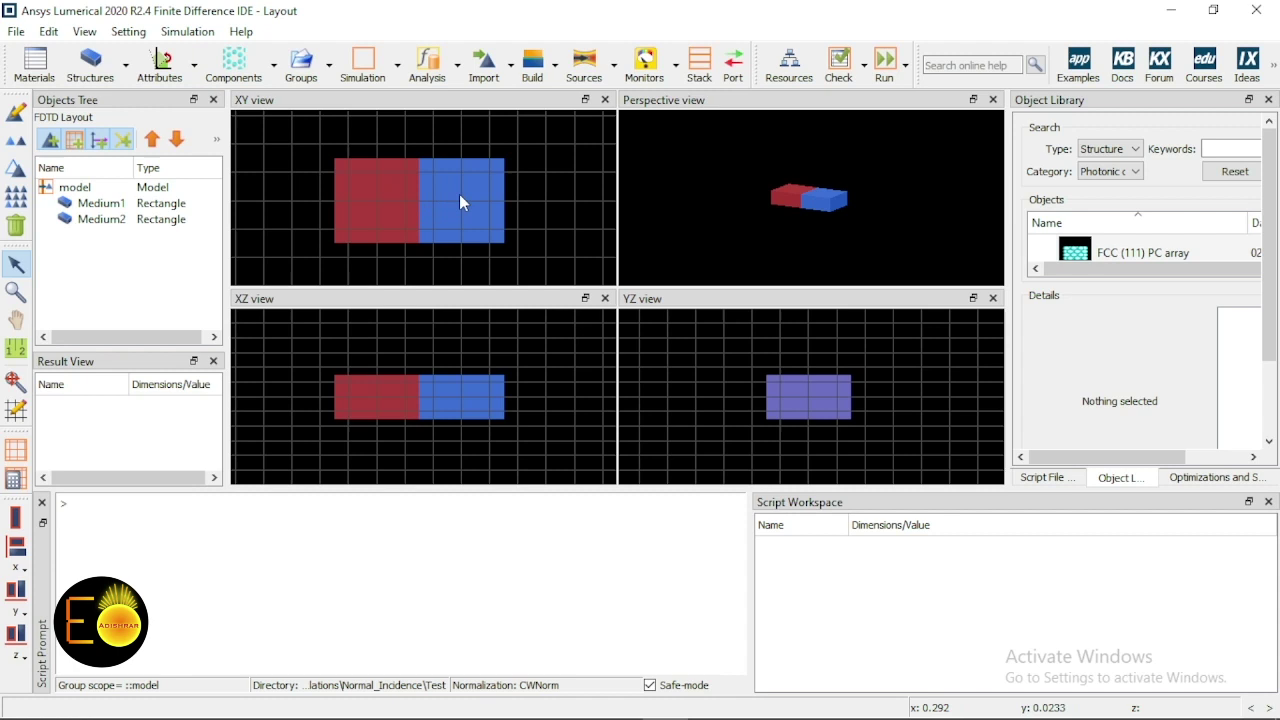
- Add an FDTD simulation region around the rectangles and set its dimension to 2D
left_click(364, 63)
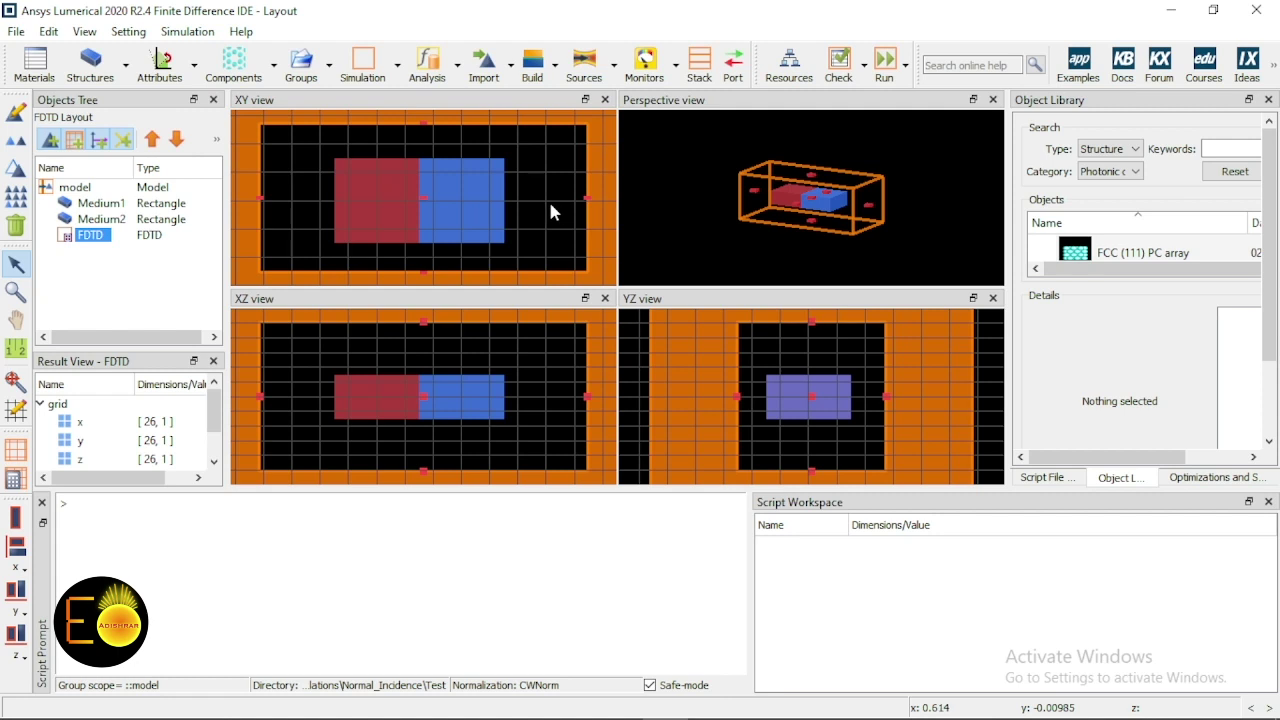
right_click(91, 247)
left_click(128, 250)
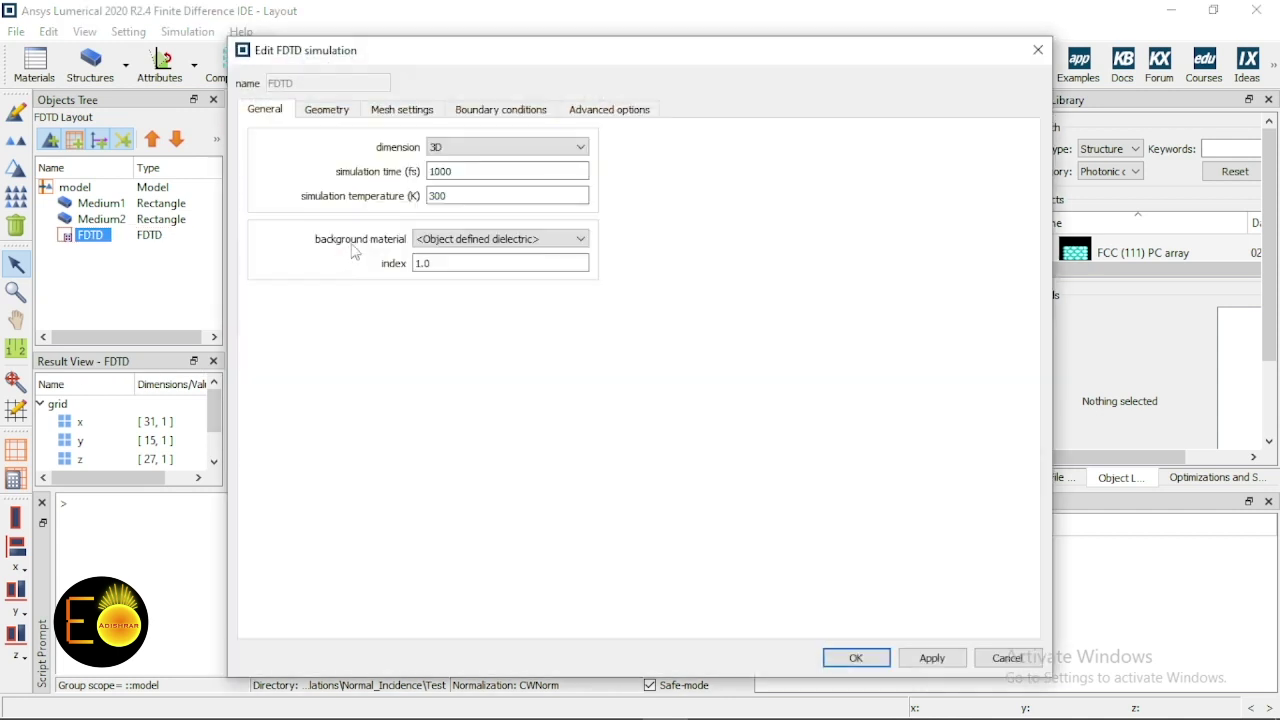
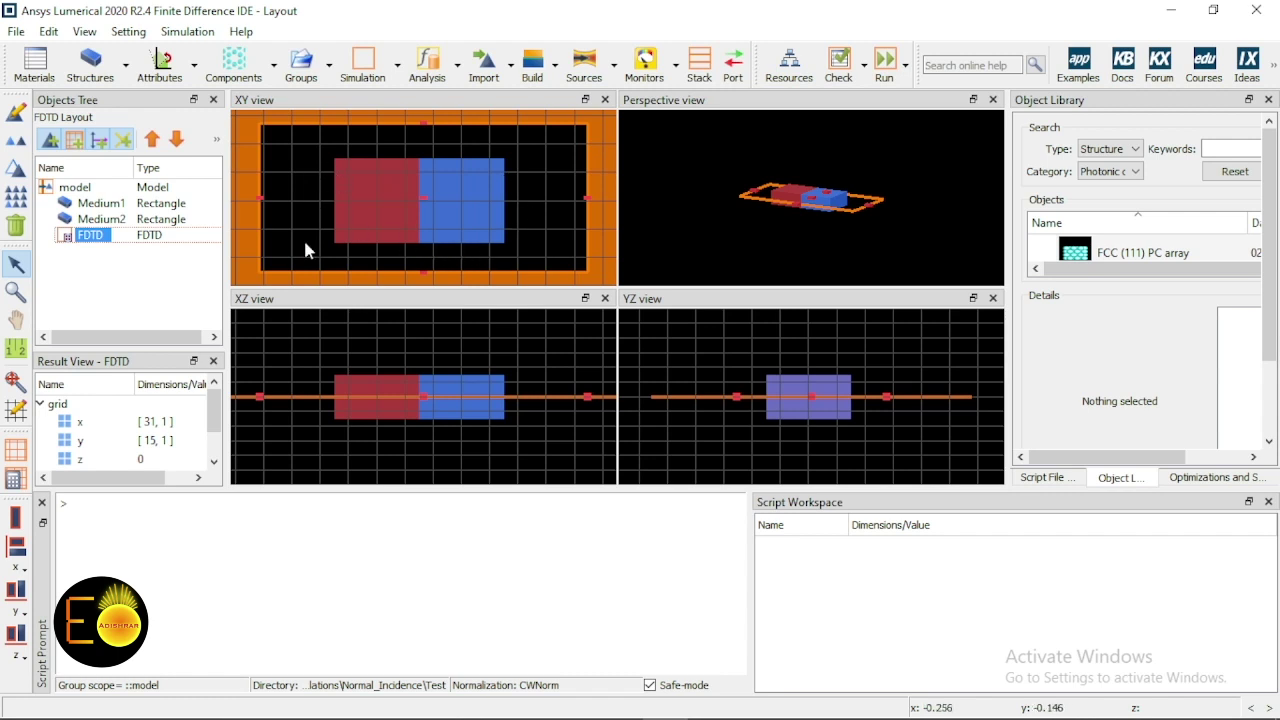
- Identify the Medium1 and Medium2 rectangles in the XY view and review the FDTD region's simulation settings
left_click(376, 202)
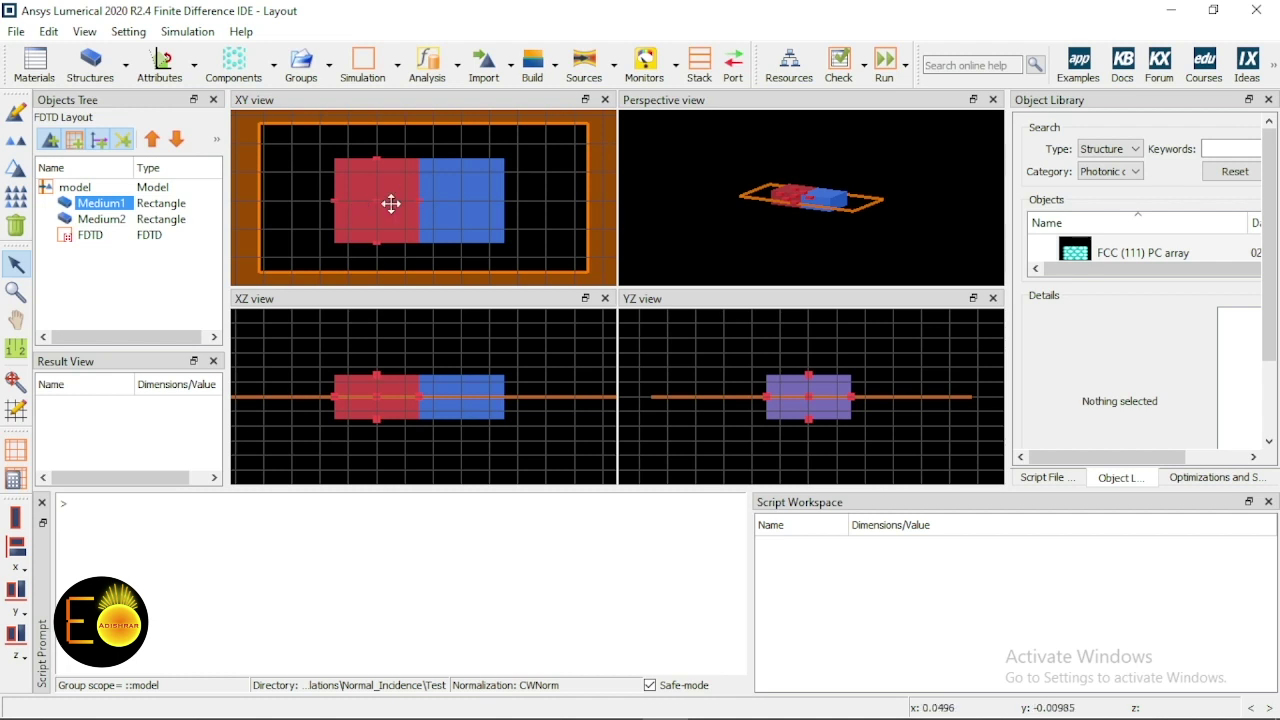
left_click(447, 201)
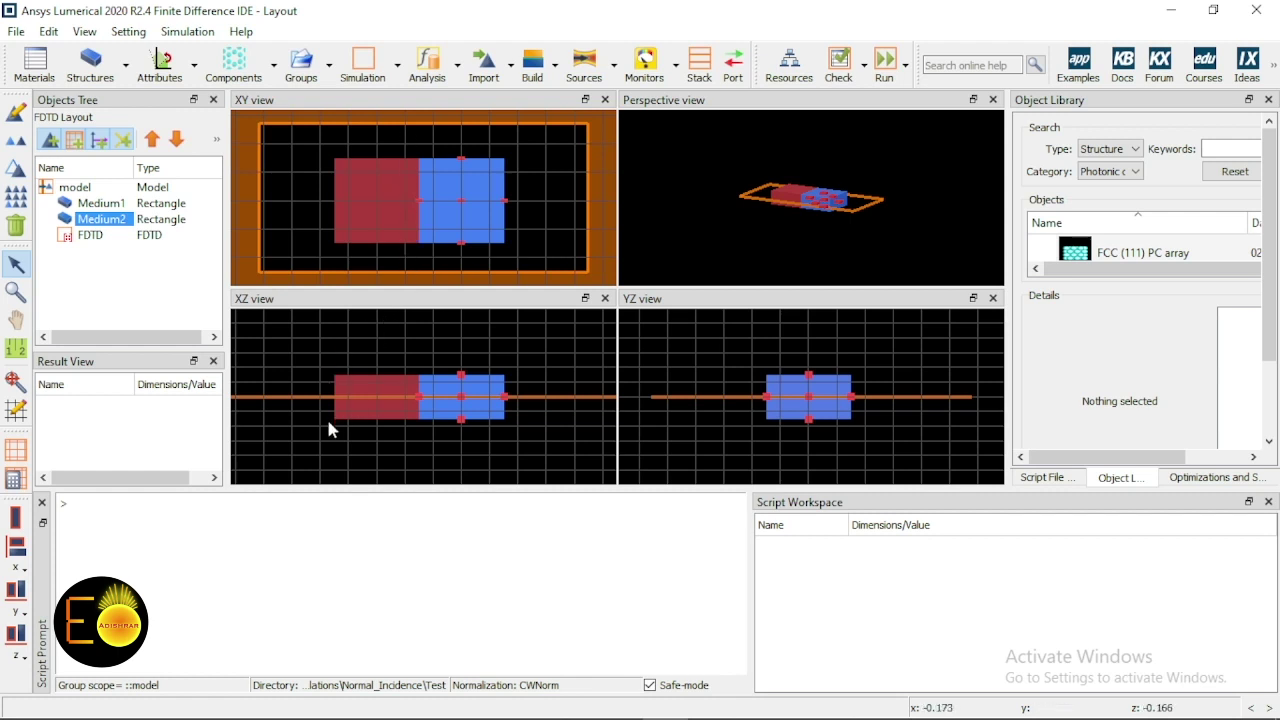
right_click(87, 235)
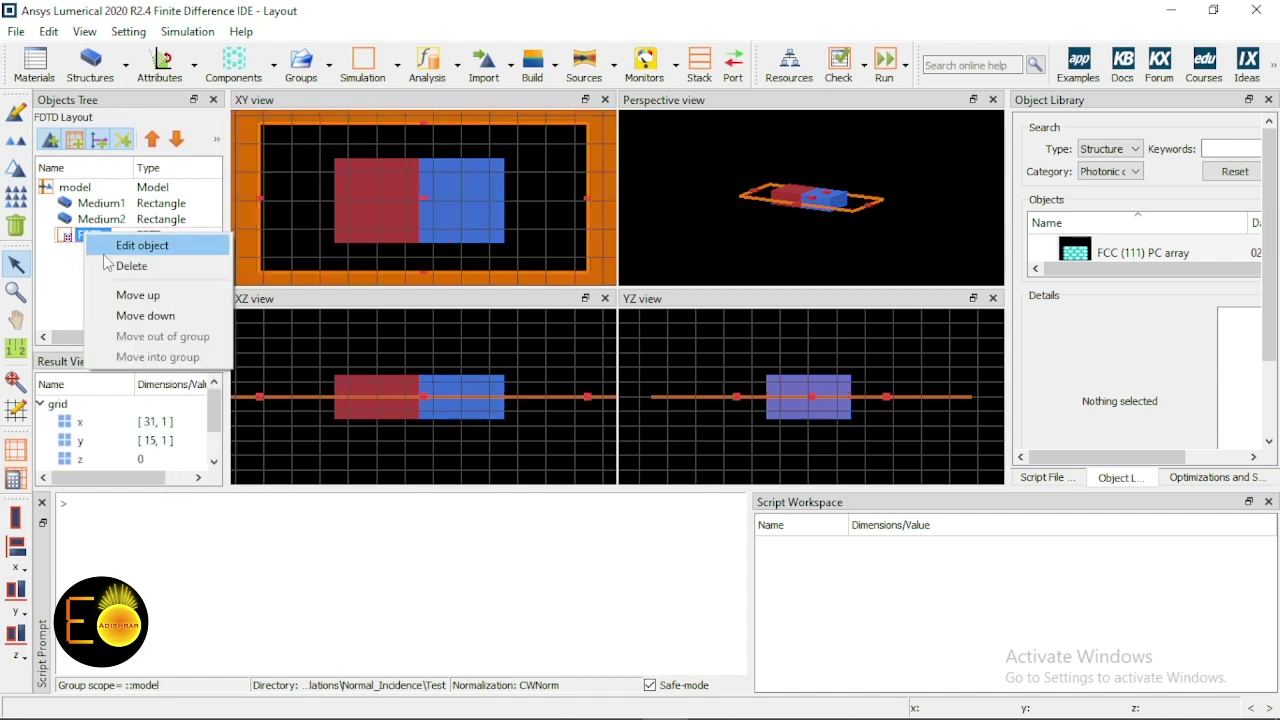
left_click(140, 246)
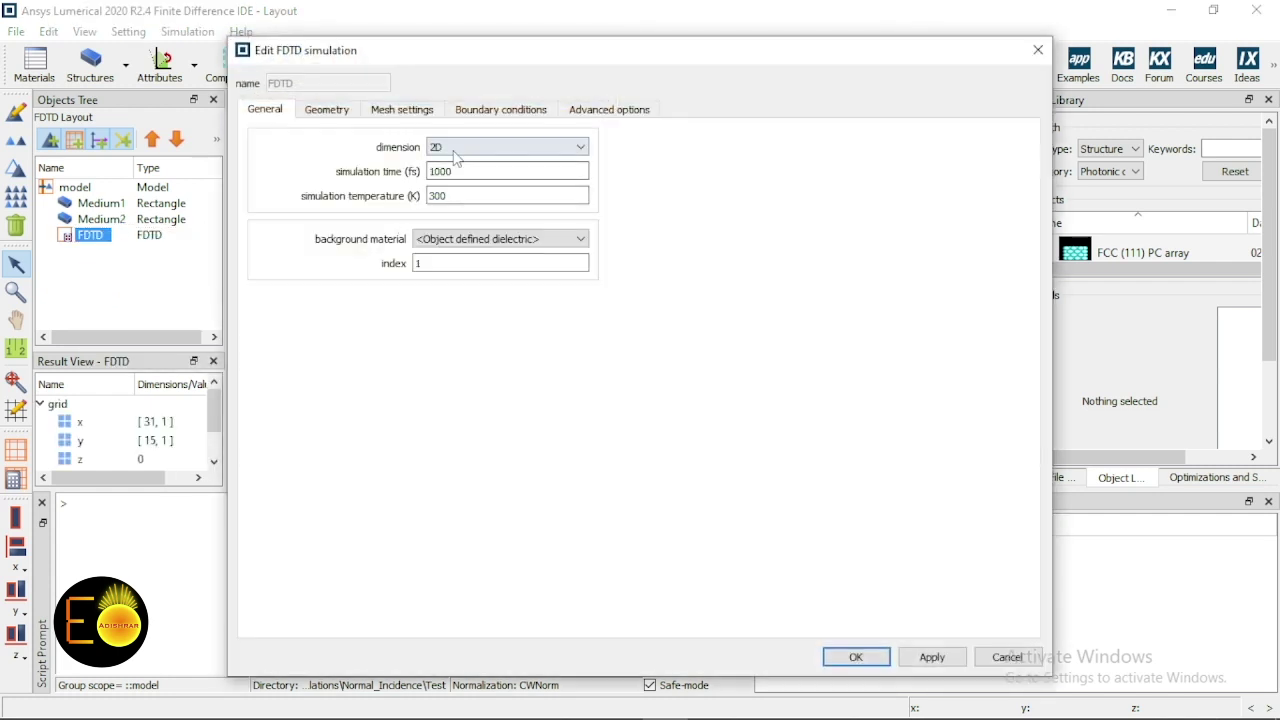
left_click(1007, 657)
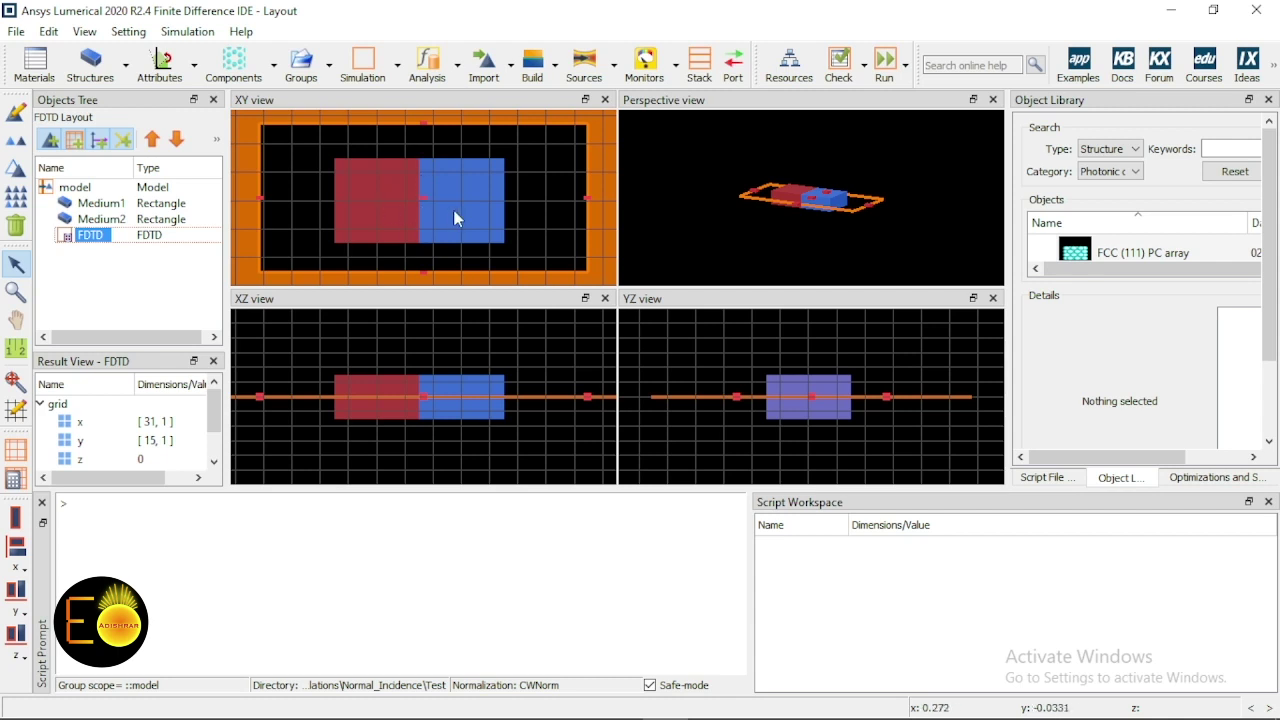
- Shrink the FDTD region in the XY view so that it lies entirely inside the two adjoining rectangles
left_click_drag(424, 125, 426, 167)
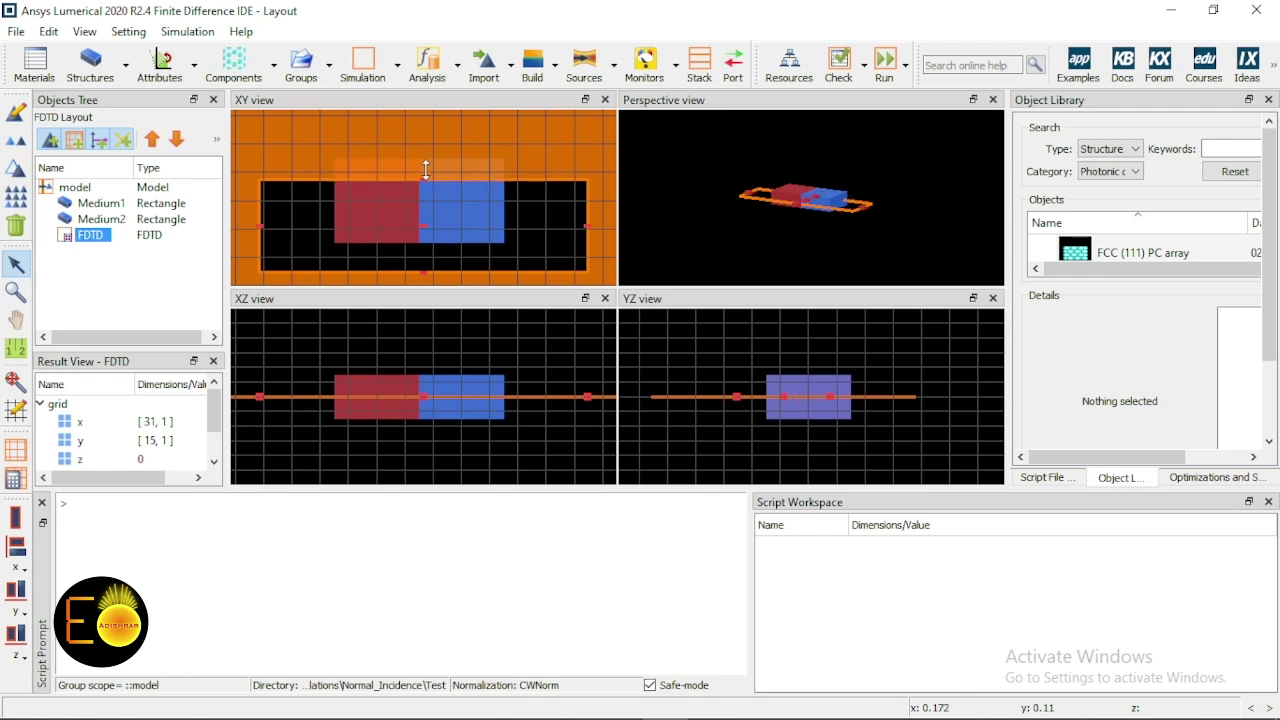
left_click_drag(423, 272, 386, 234)
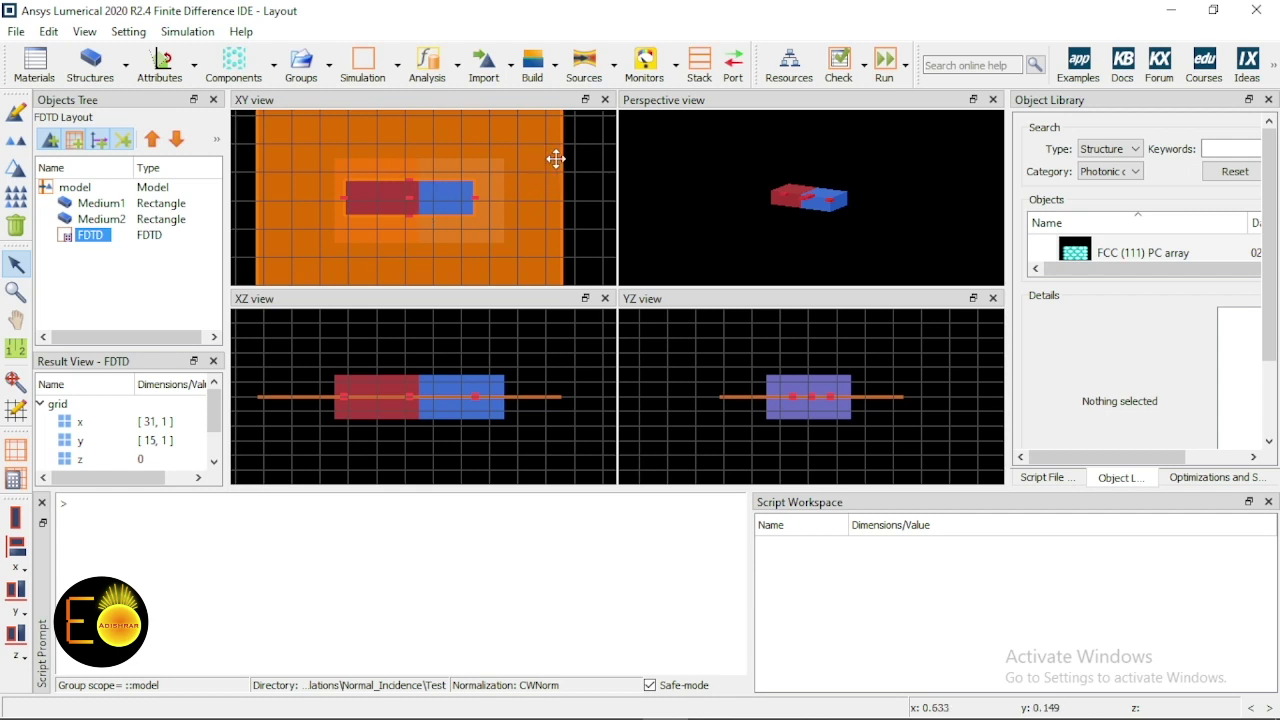
- Add a plane wave source and set its injection axis to the x-axis
left_click(614, 70)
left_click(610, 153)
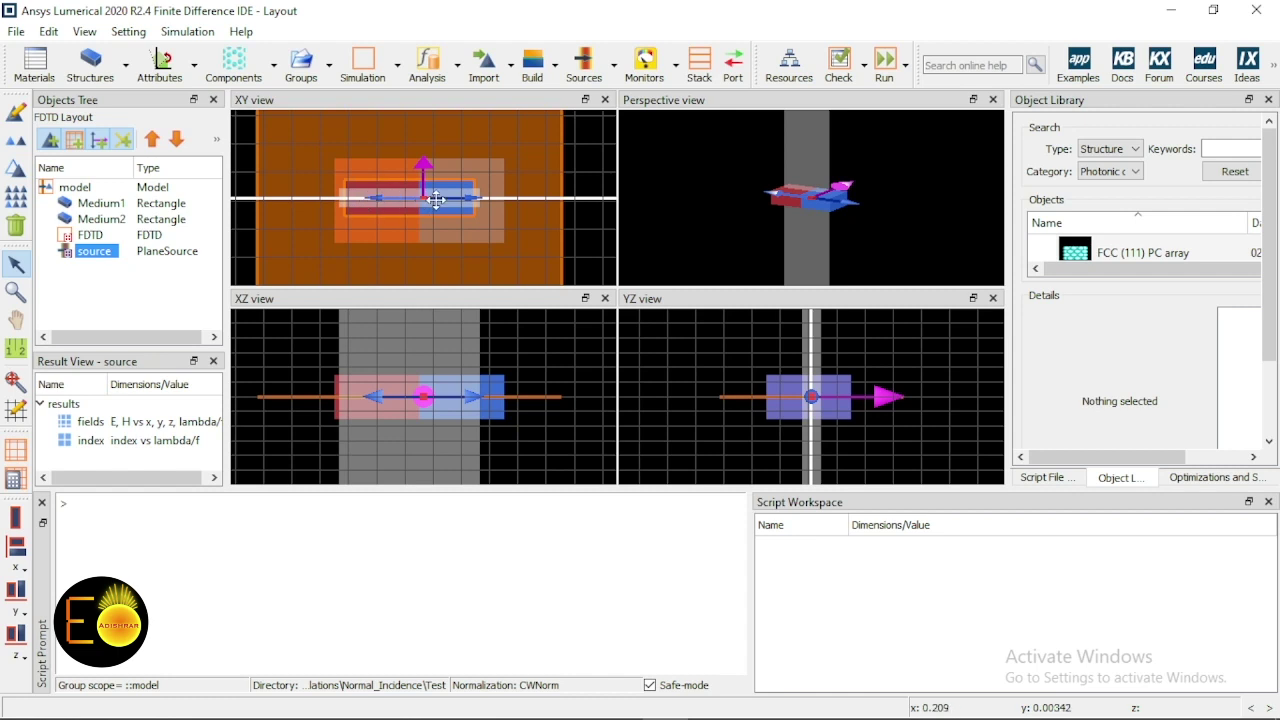
right_click(95, 251)
left_click(125, 265)
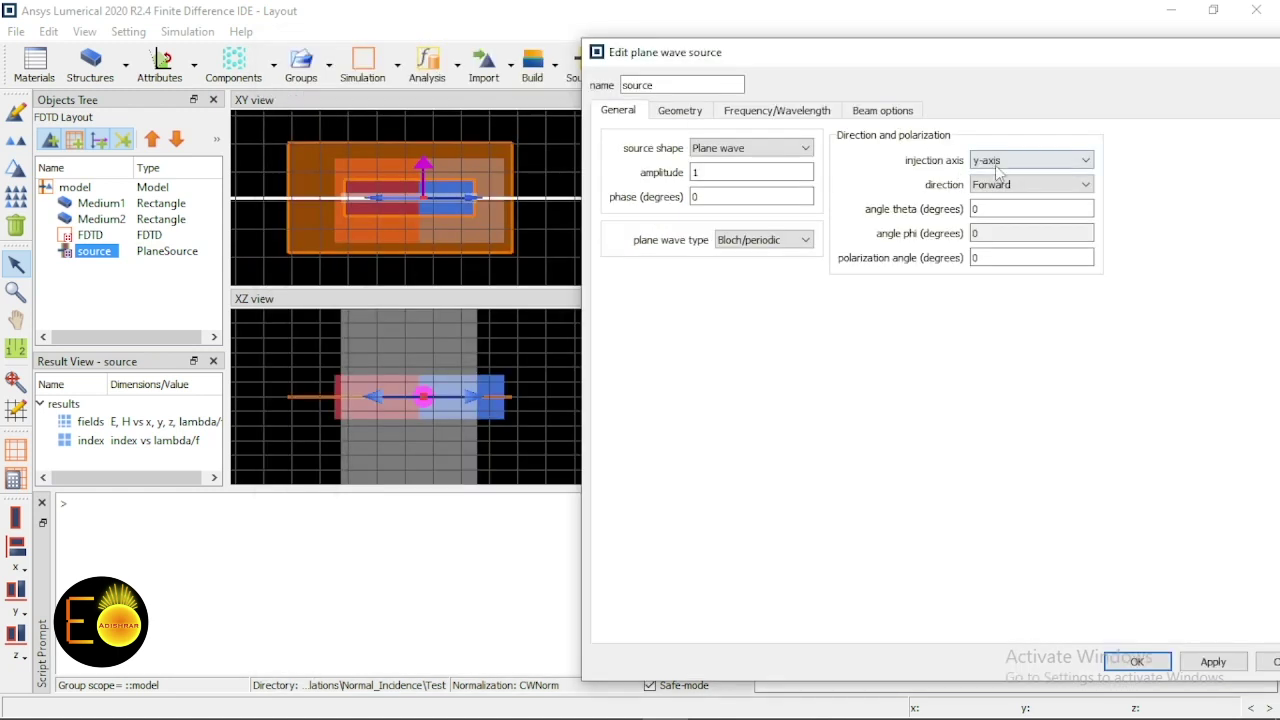
left_click(1000, 162)
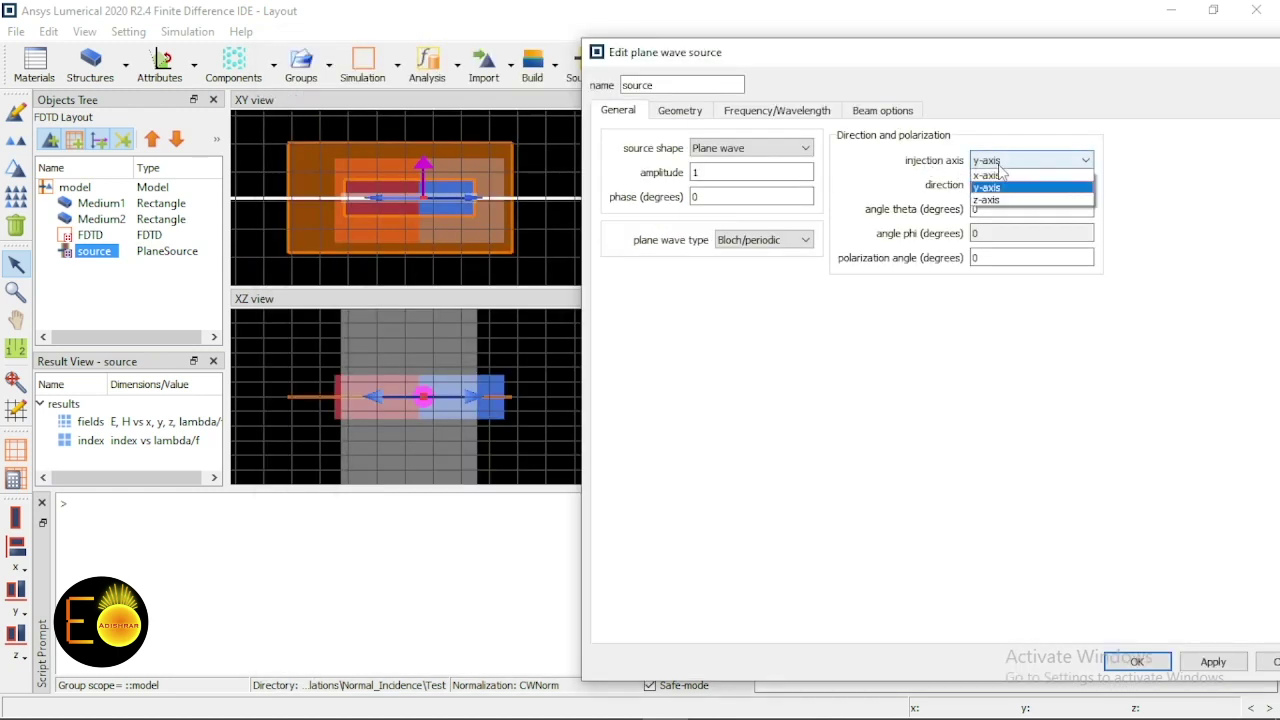
left_click(1007, 177)
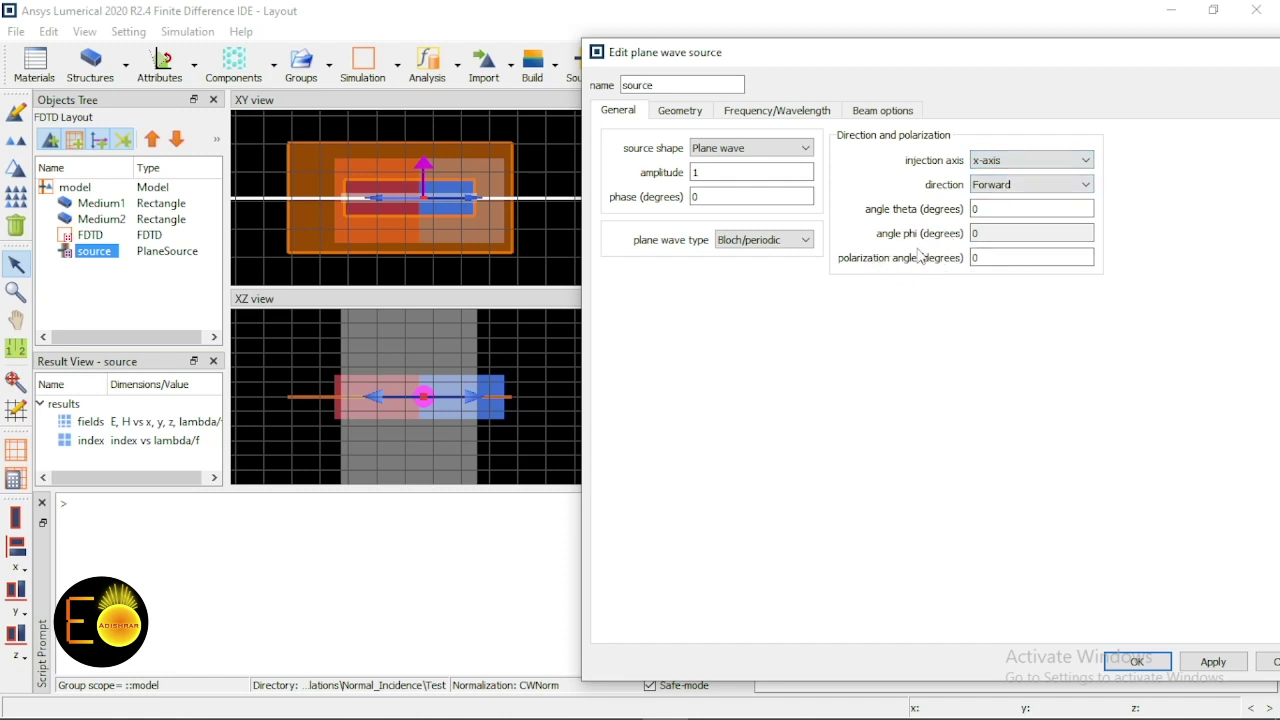
- Set both the start and stop wavelengths of the plane wave source to 0.5 µm
left_click(777, 110)
left_click(775, 277)
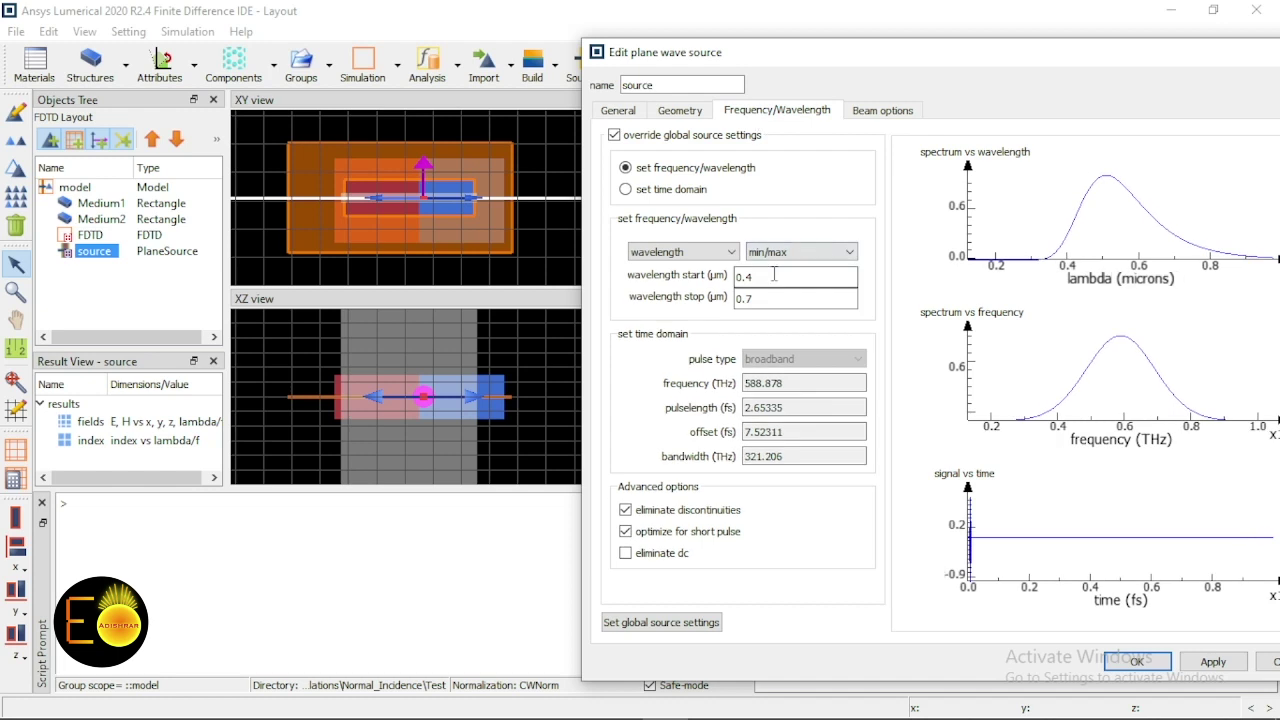
left_click(765, 297)
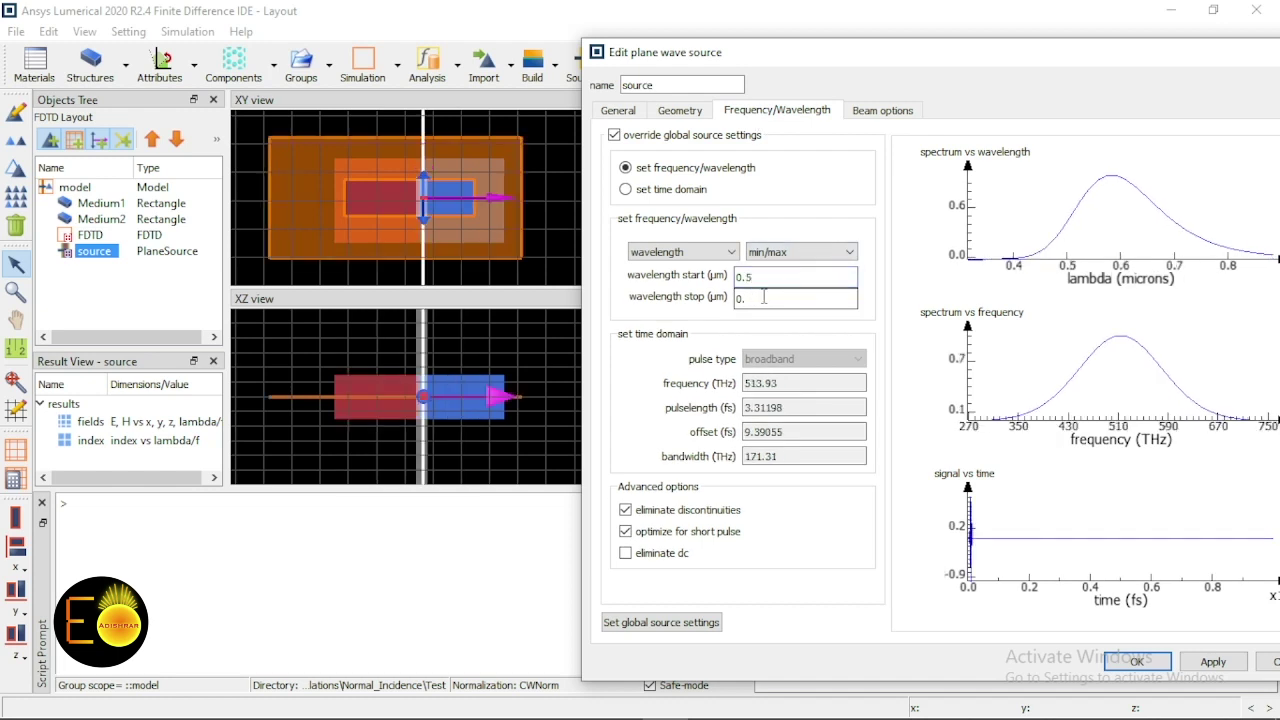
left_click(785, 280)
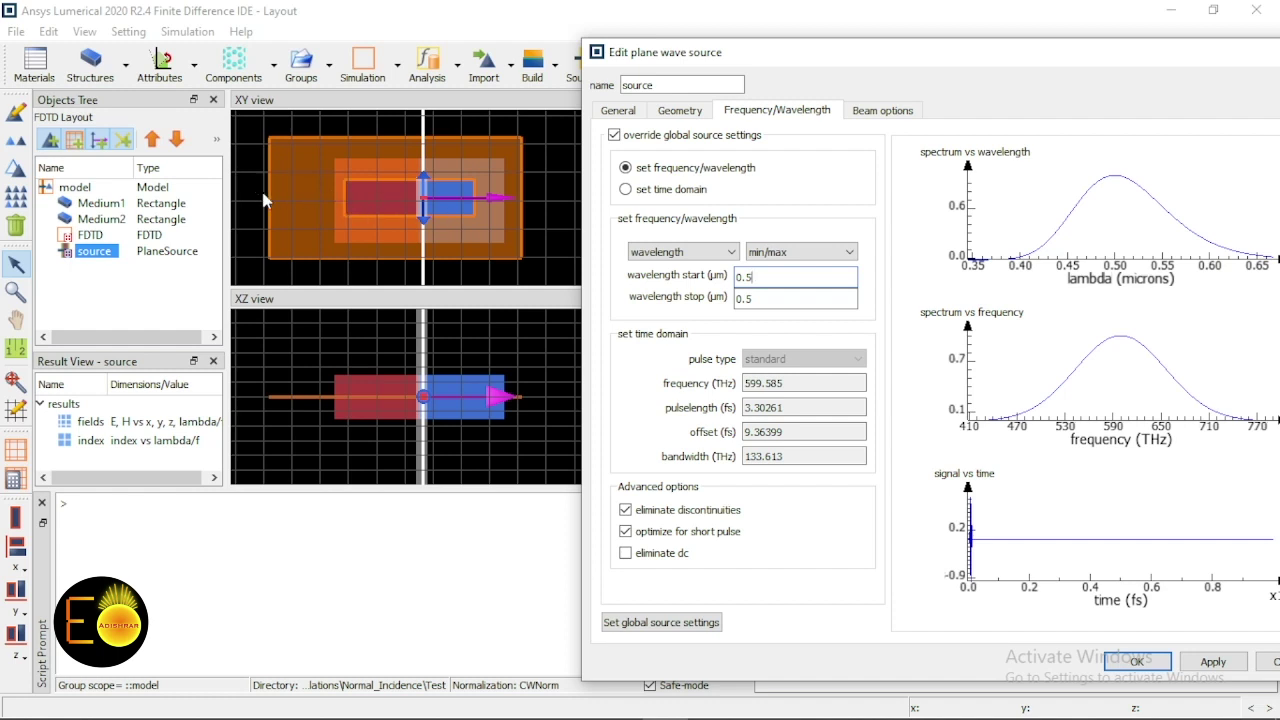
left_click(752, 277)
key("Return")
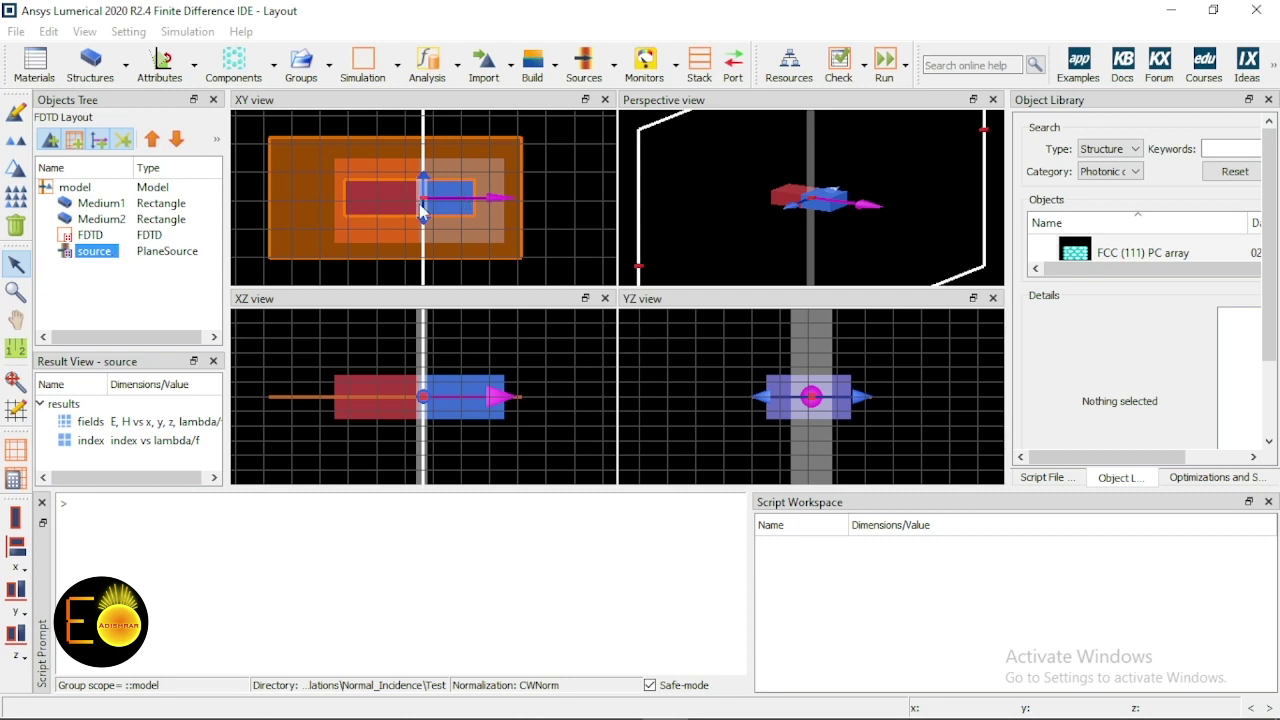
- Move the plane wave source in the negative x direction into Medium1 in the XY view
mouse_move(424, 207)
left_mouse_down()
mouse_move(380, 205)
mouse_move(440, 203)
mouse_move(410, 202)
left_mouse_up()
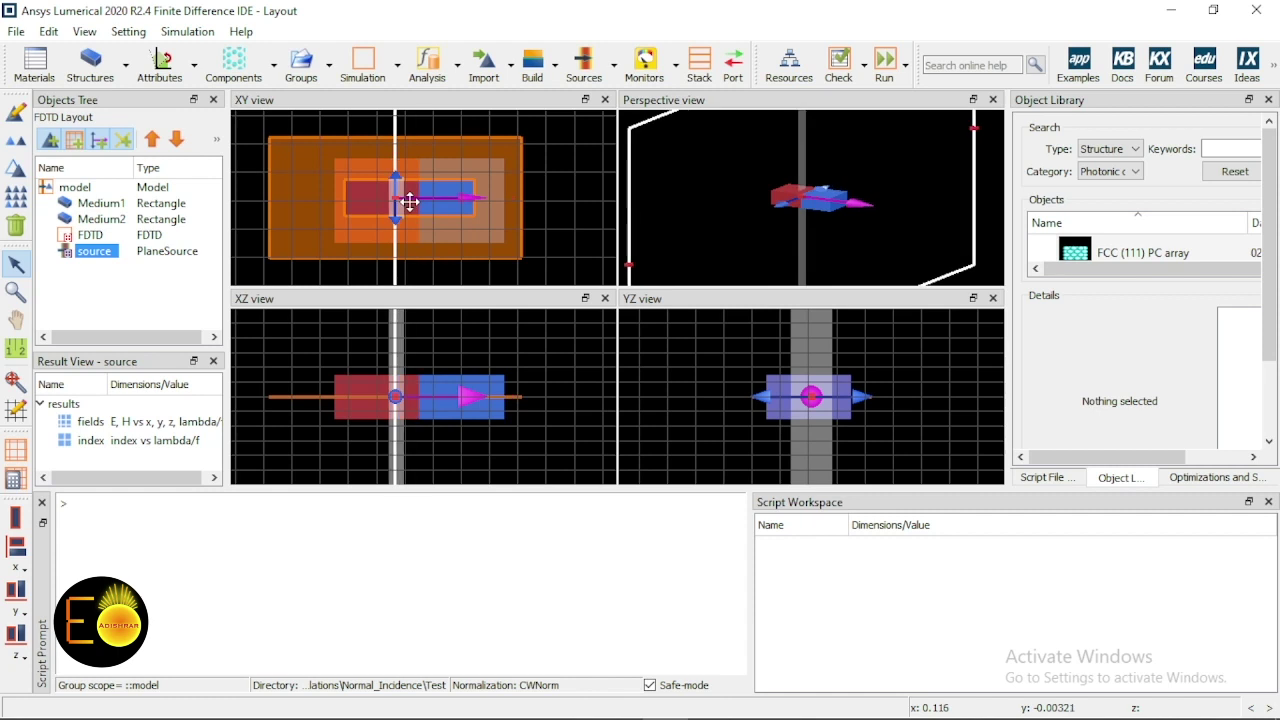
scroll(410, 202, "up", 2)
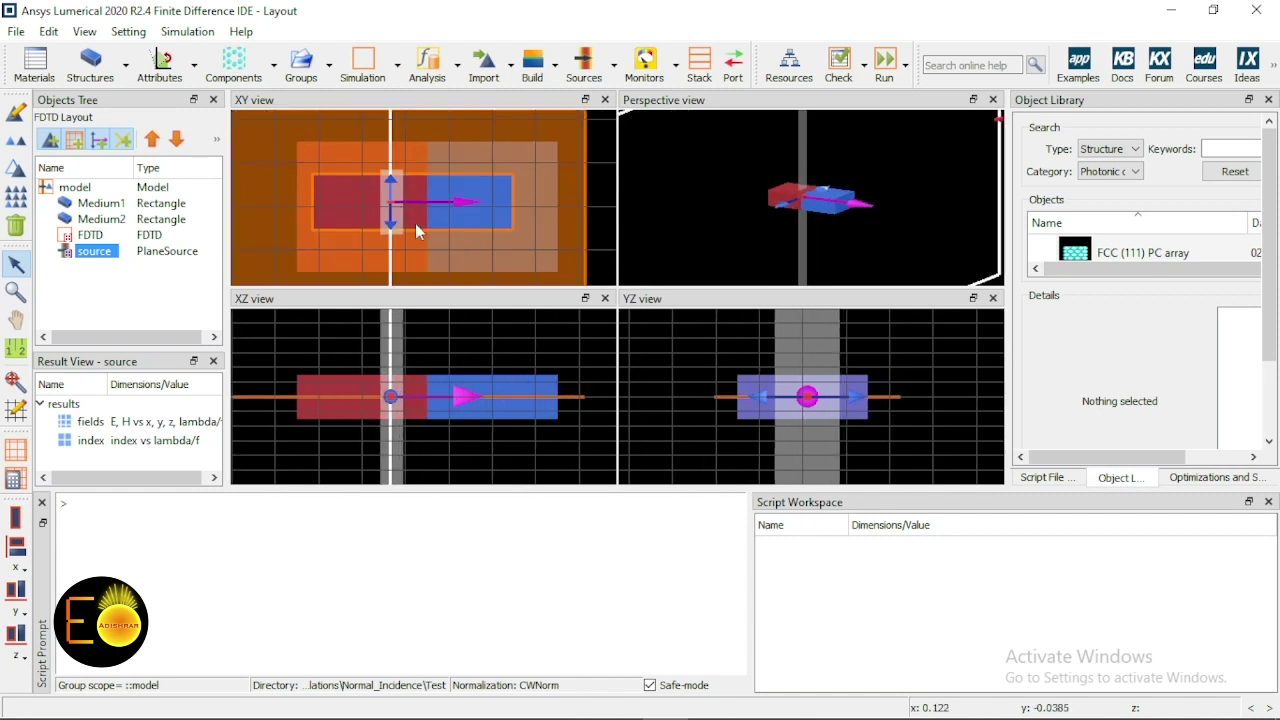
mouse_move(394, 207)
left_mouse_down()
mouse_move(434, 208)
mouse_move(366, 200)
mouse_move(390, 200)
left_mouse_up()
- Turn off snapping to the drawing grid and move the plane wave source further in the negative x direction within Medium1
left_click(138, 33)
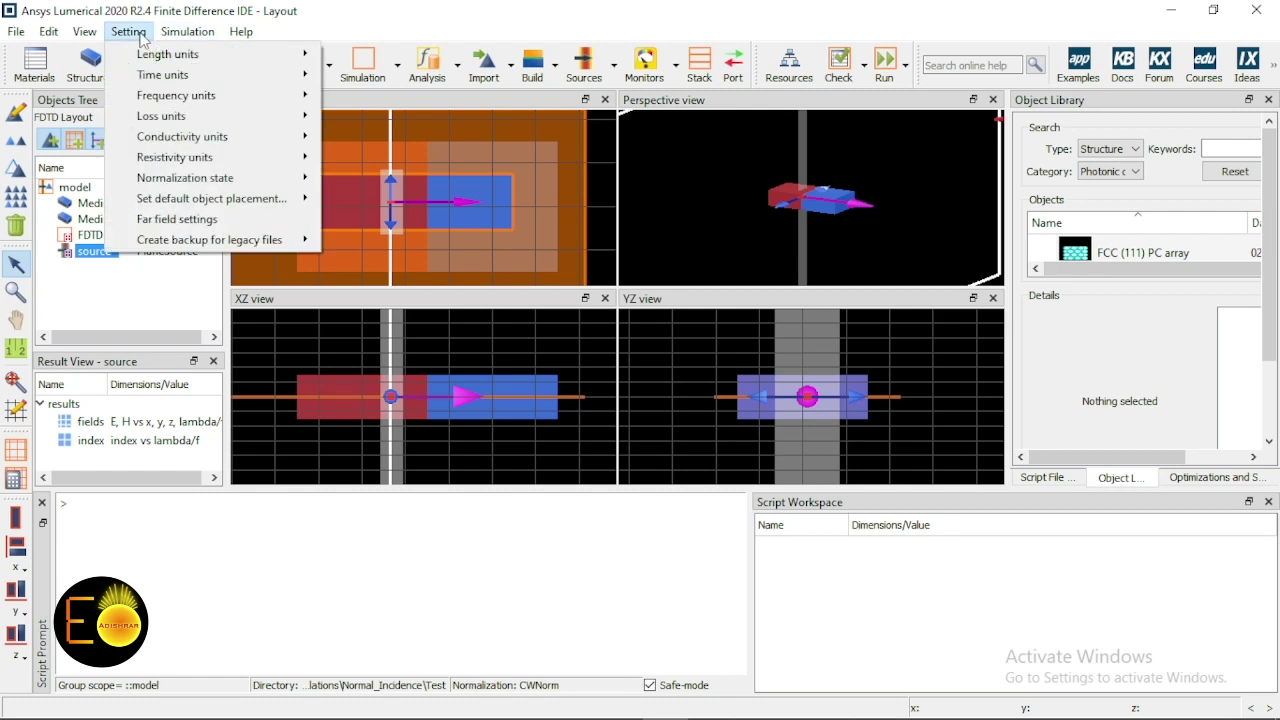
mouse_move(85, 34)
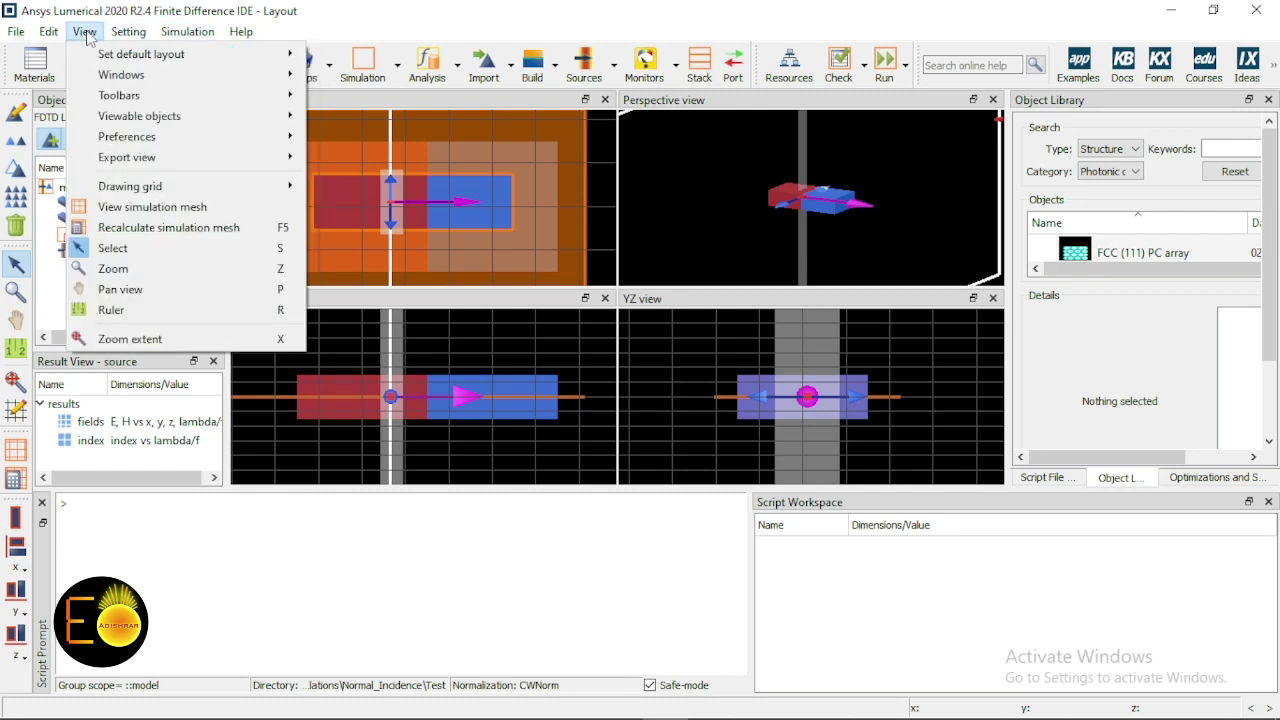
mouse_move(155, 187)
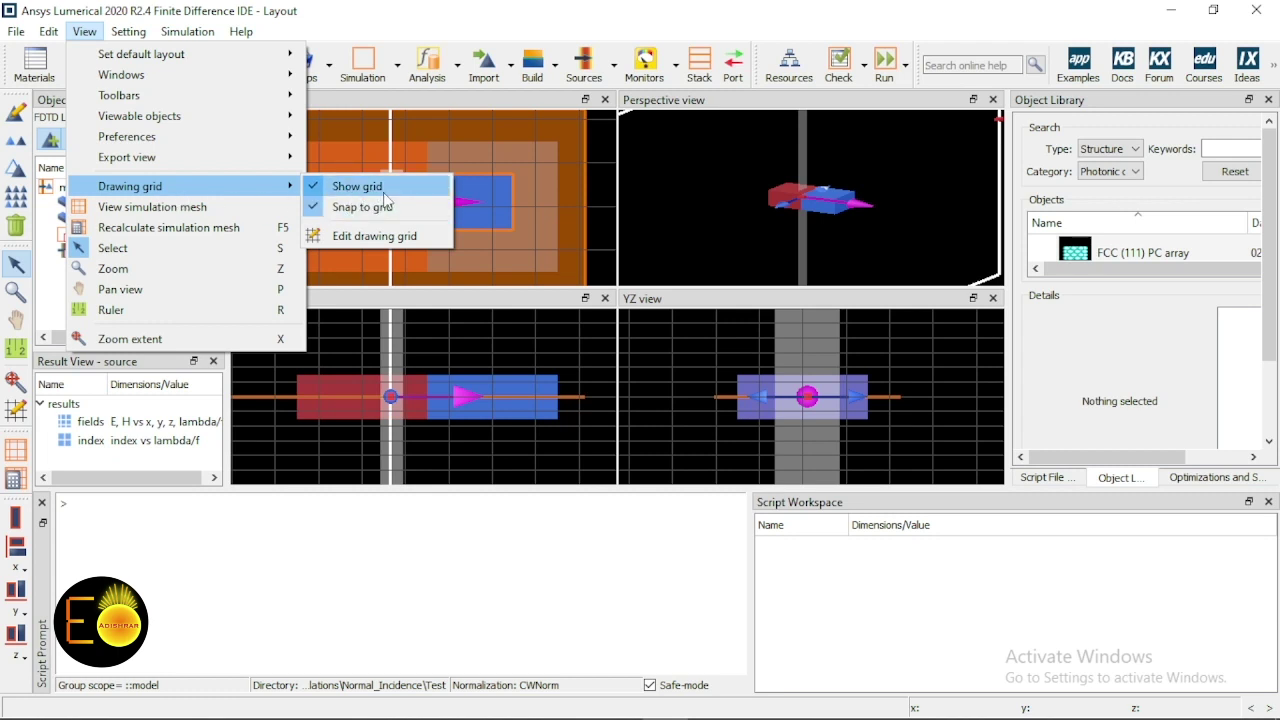
left_click(345, 210)
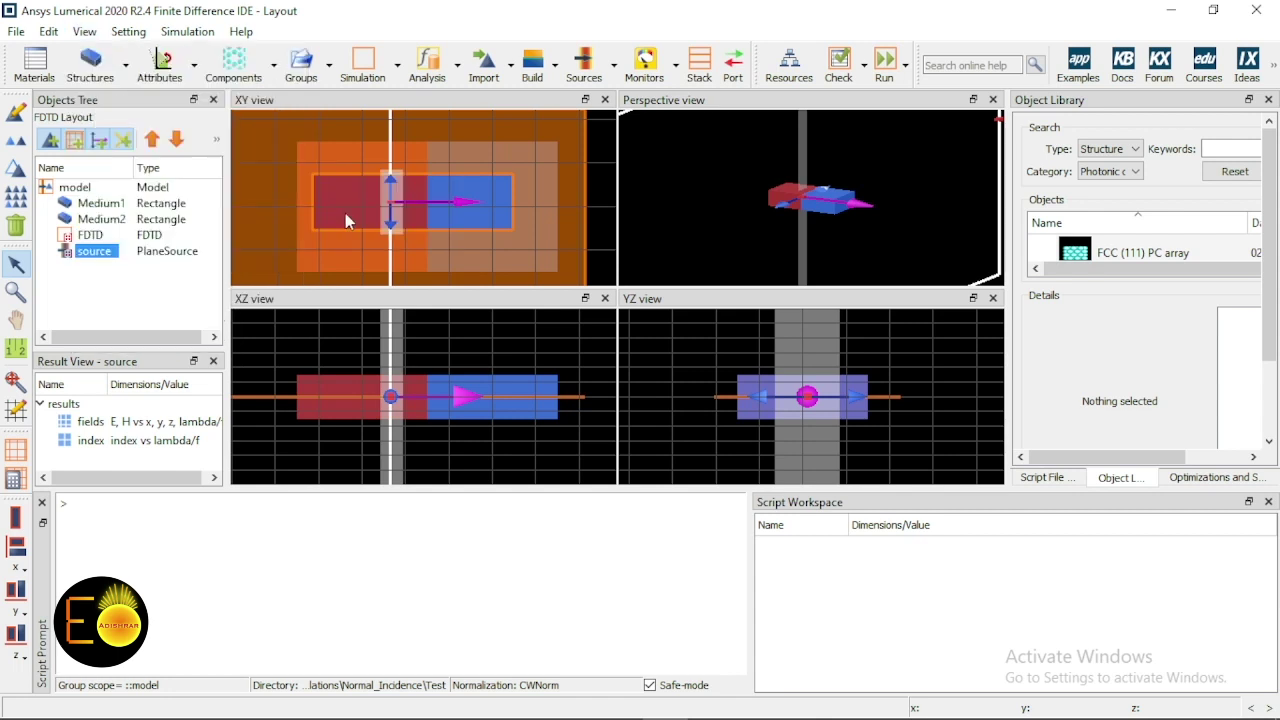
left_click_drag(400, 207, 372, 208)
scroll(400, 230, "down", 1)
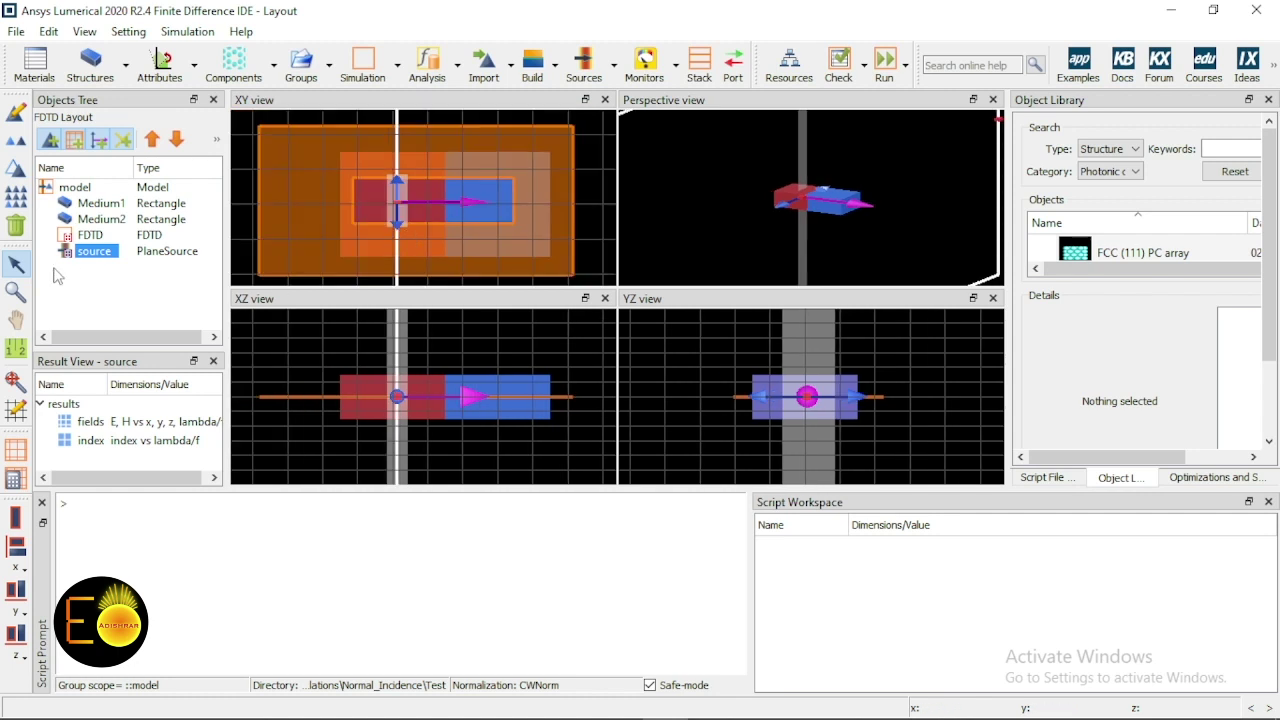
- Open the FDTD region's properties and set its y min boundary condition to Bloch
right_click(105, 255)
left_click(92, 236)
right_click(96, 241)
left_click(151, 250)
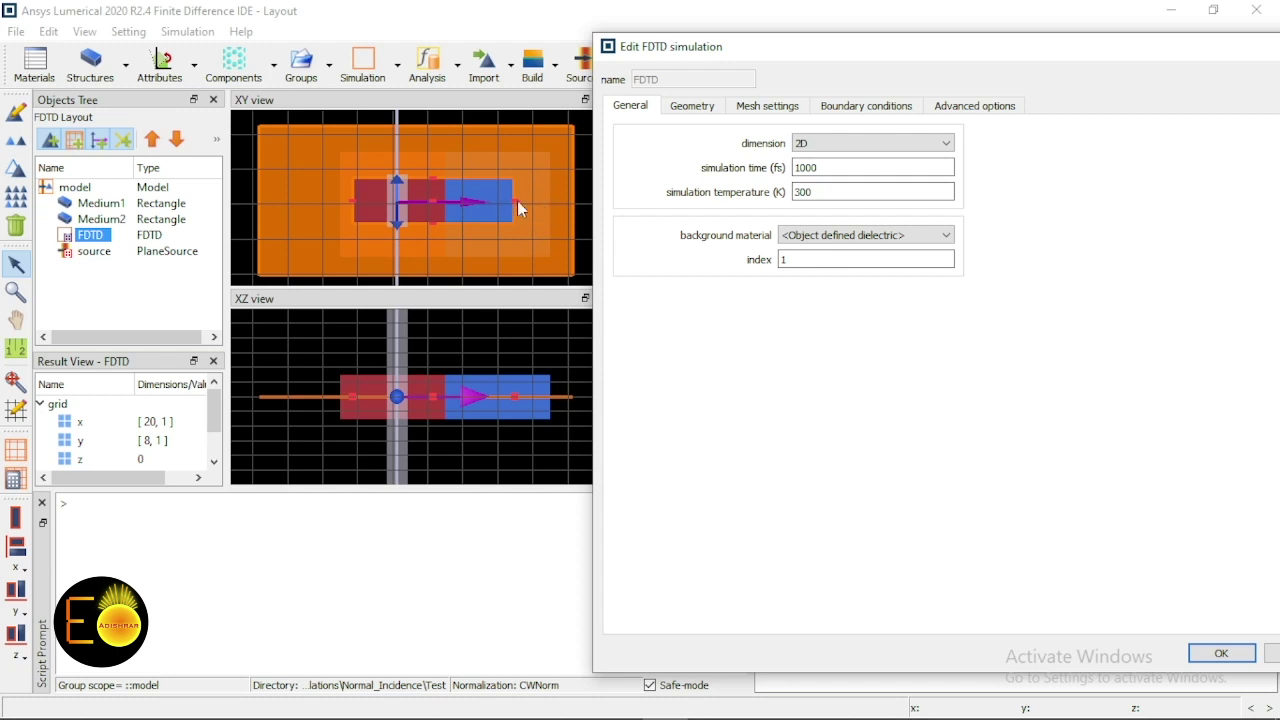
left_click(849, 119)
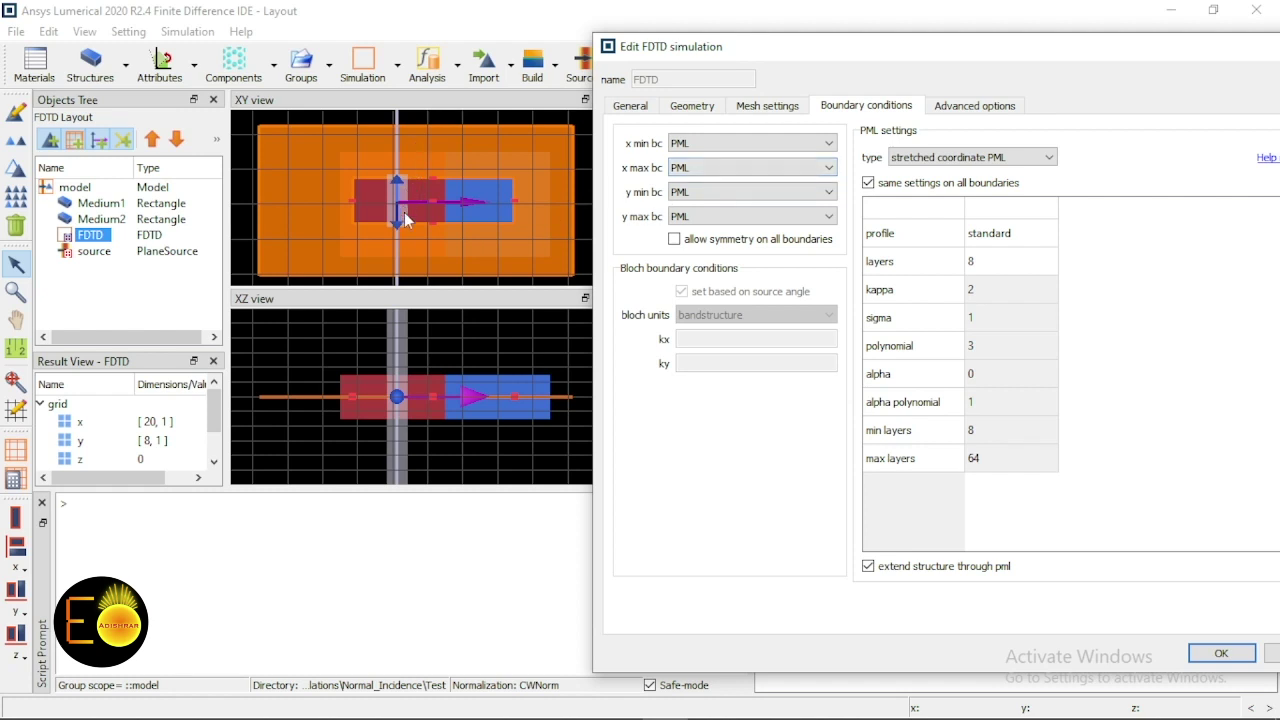
left_click(697, 196)
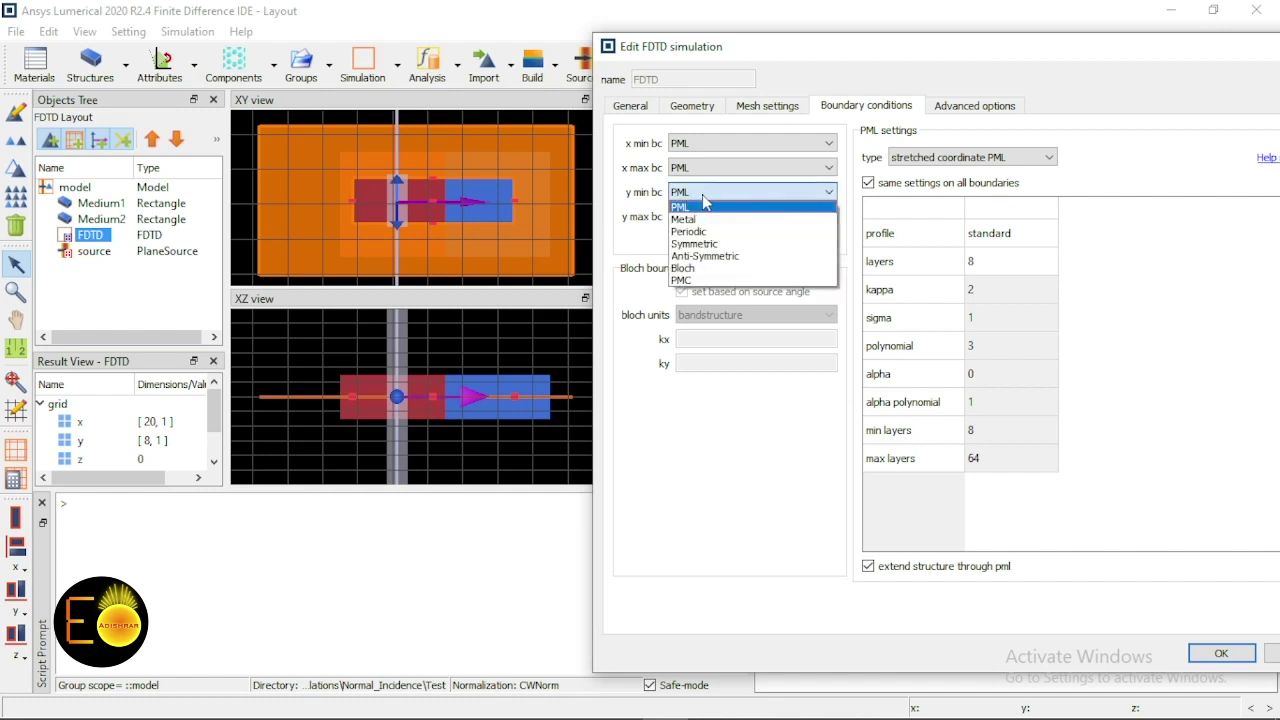
left_click(694, 268)
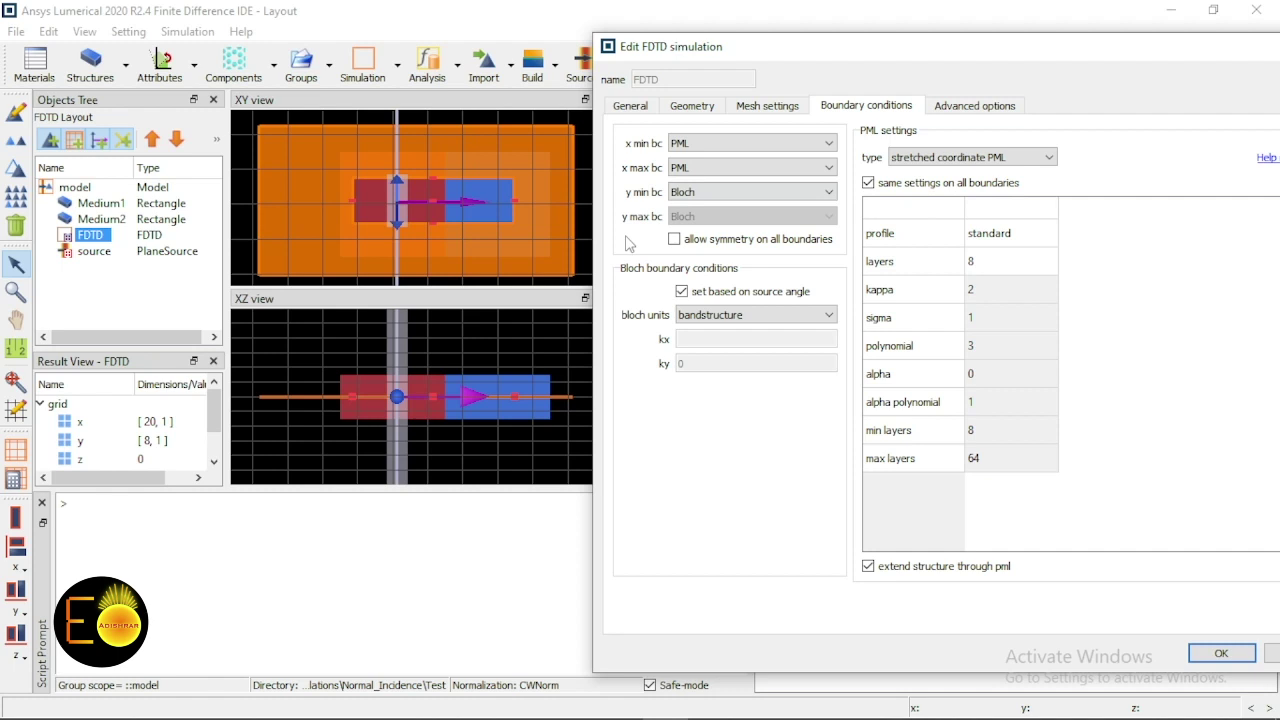
- Review the y min boundary options, reselect Bloch, and accept the FDTD region's settings
left_click(750, 192)
left_click(700, 262)
left_click(722, 193)
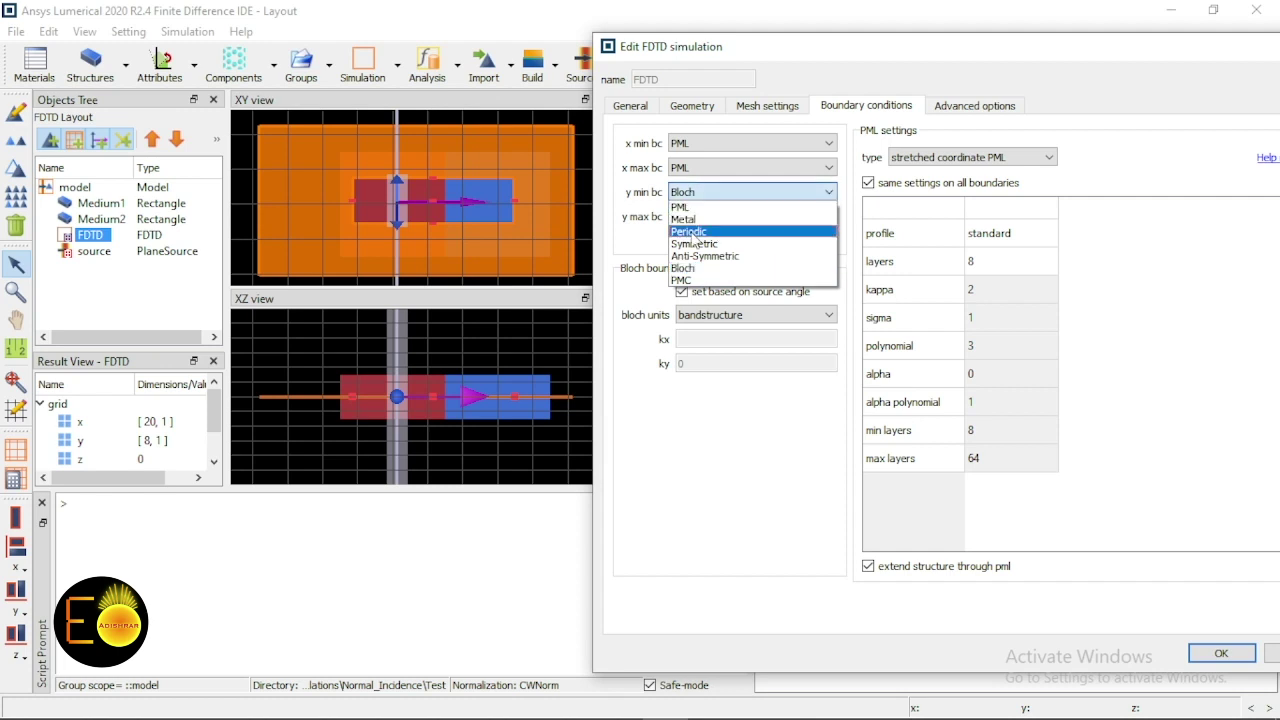
left_click(714, 420)
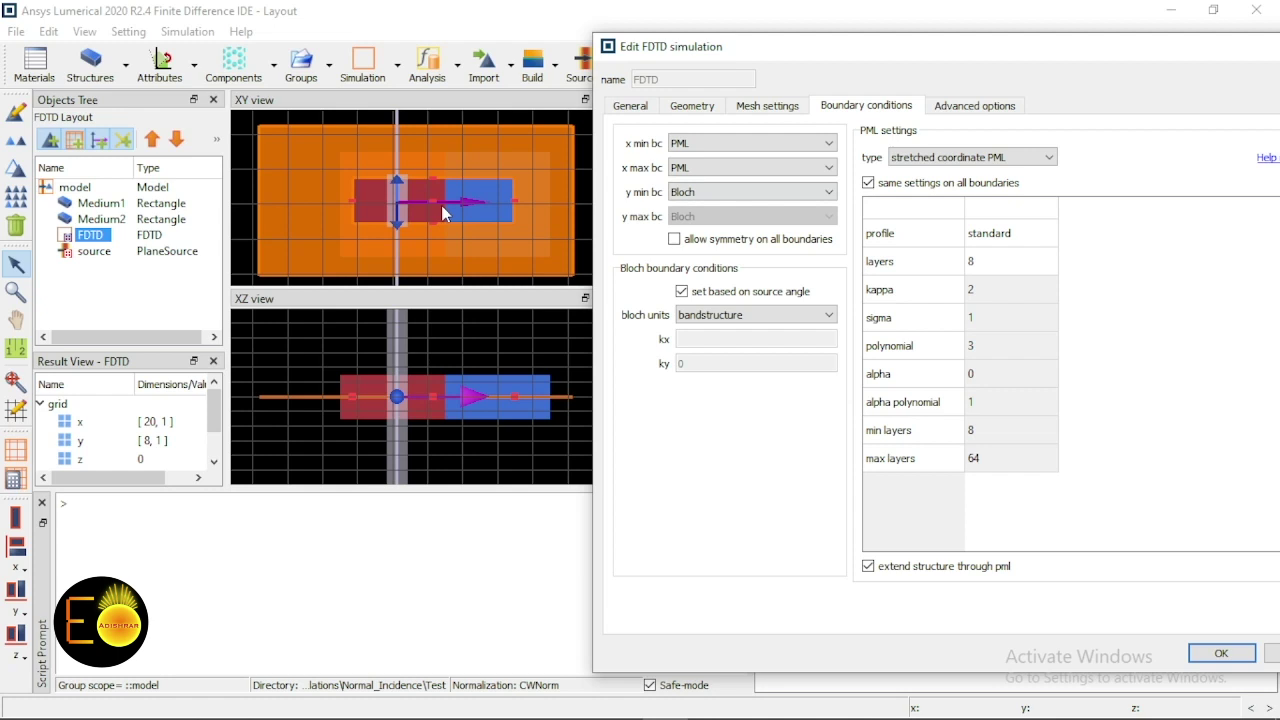
left_click(697, 200)
left_click(697, 200)
left_click(714, 196)
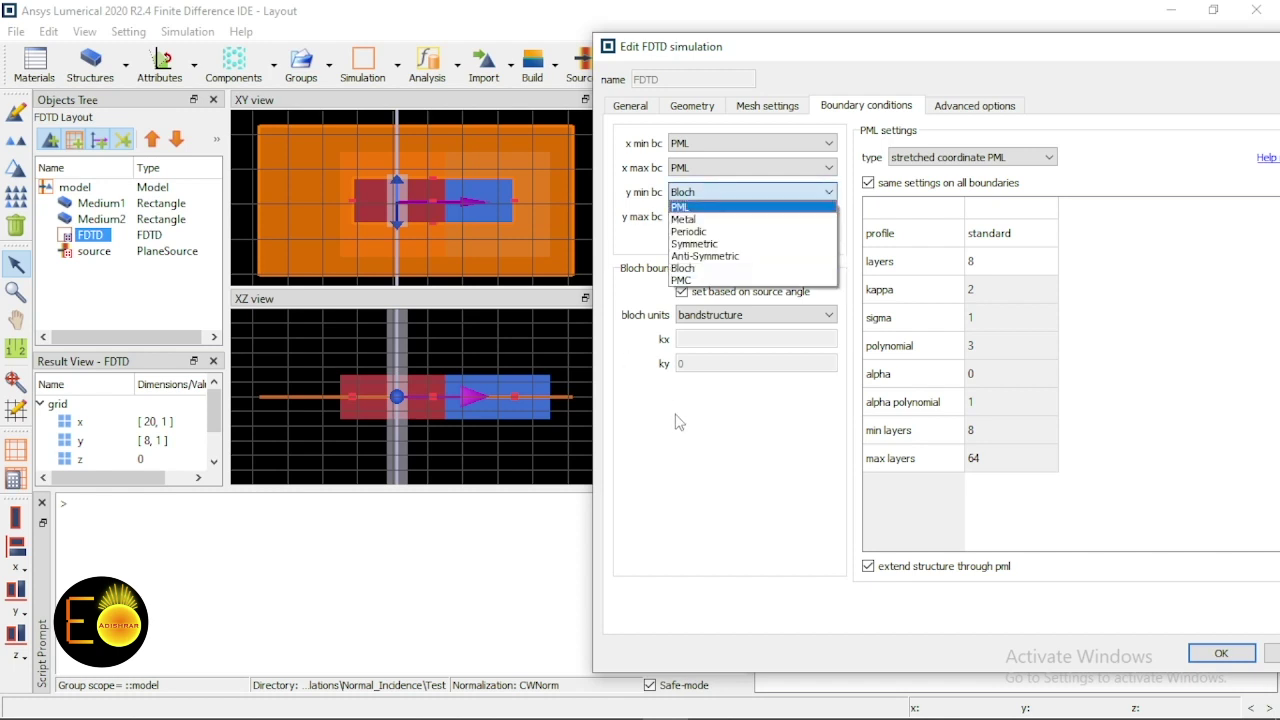
left_click(688, 268)
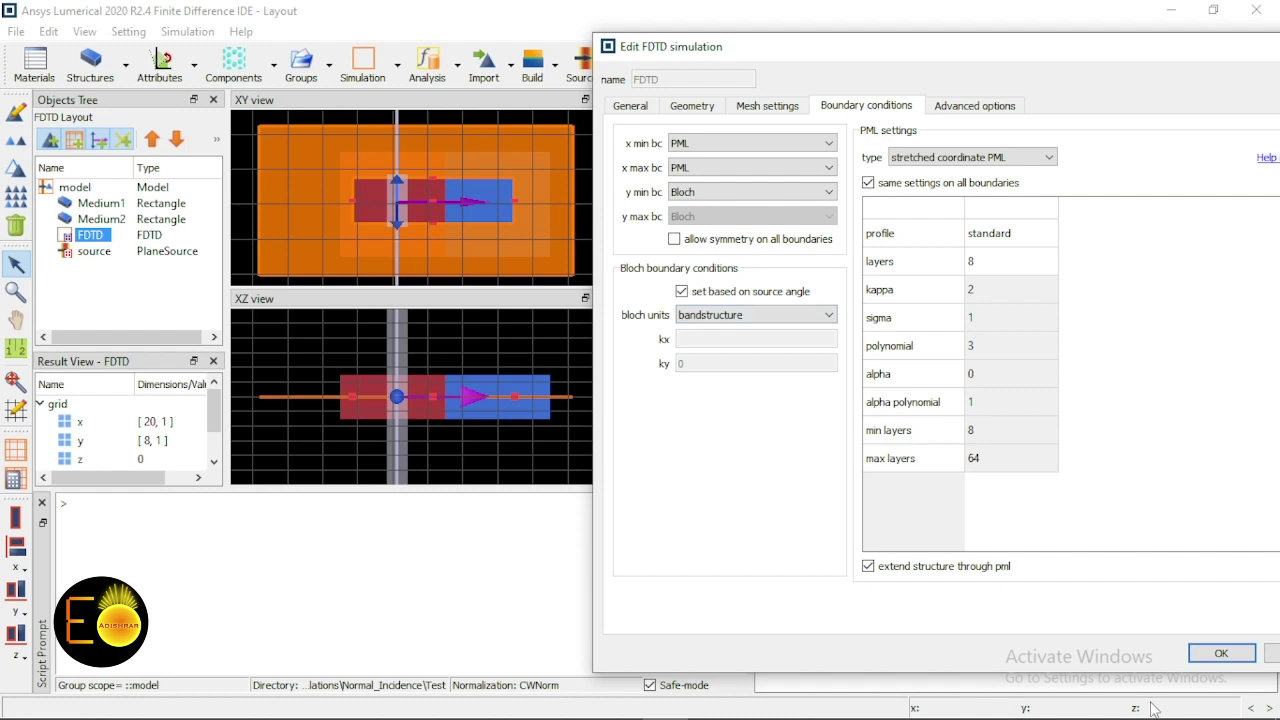
left_click(1221, 653)
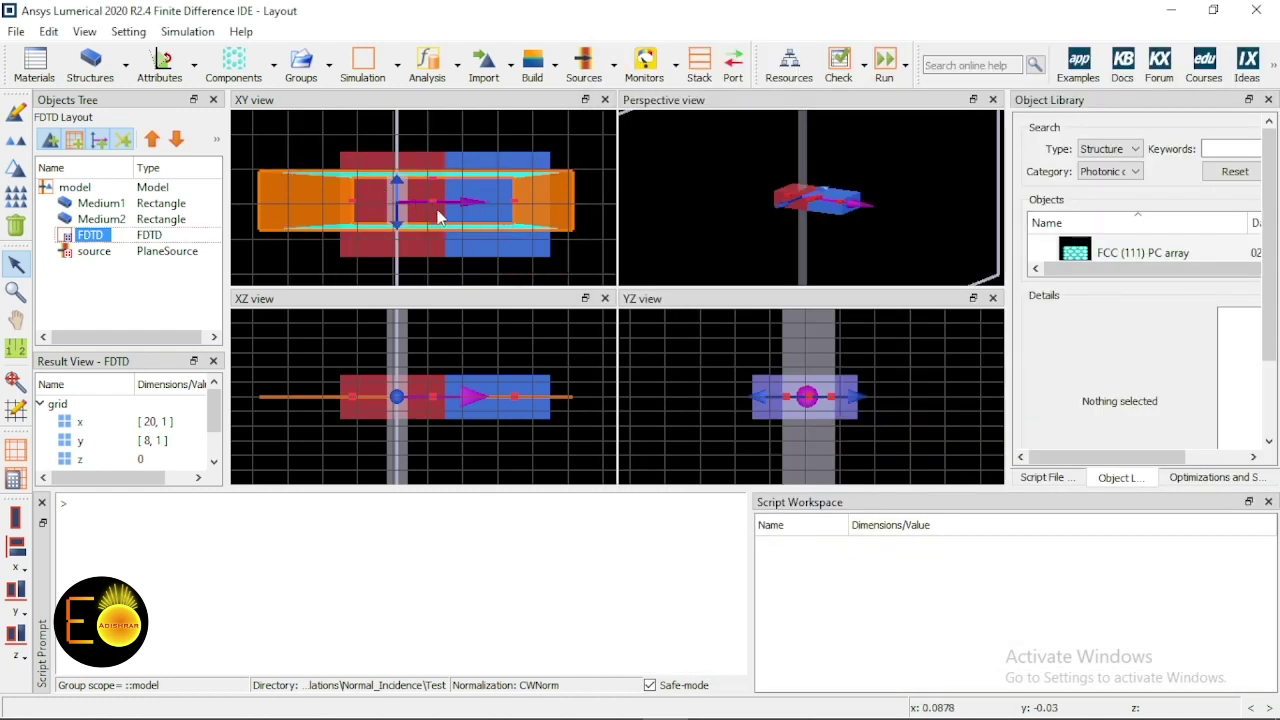
- Shrink the FDTD region from its x min side and shorten the plane wave source's y span to about the region's height
left_click_drag(258, 206, 277, 206)
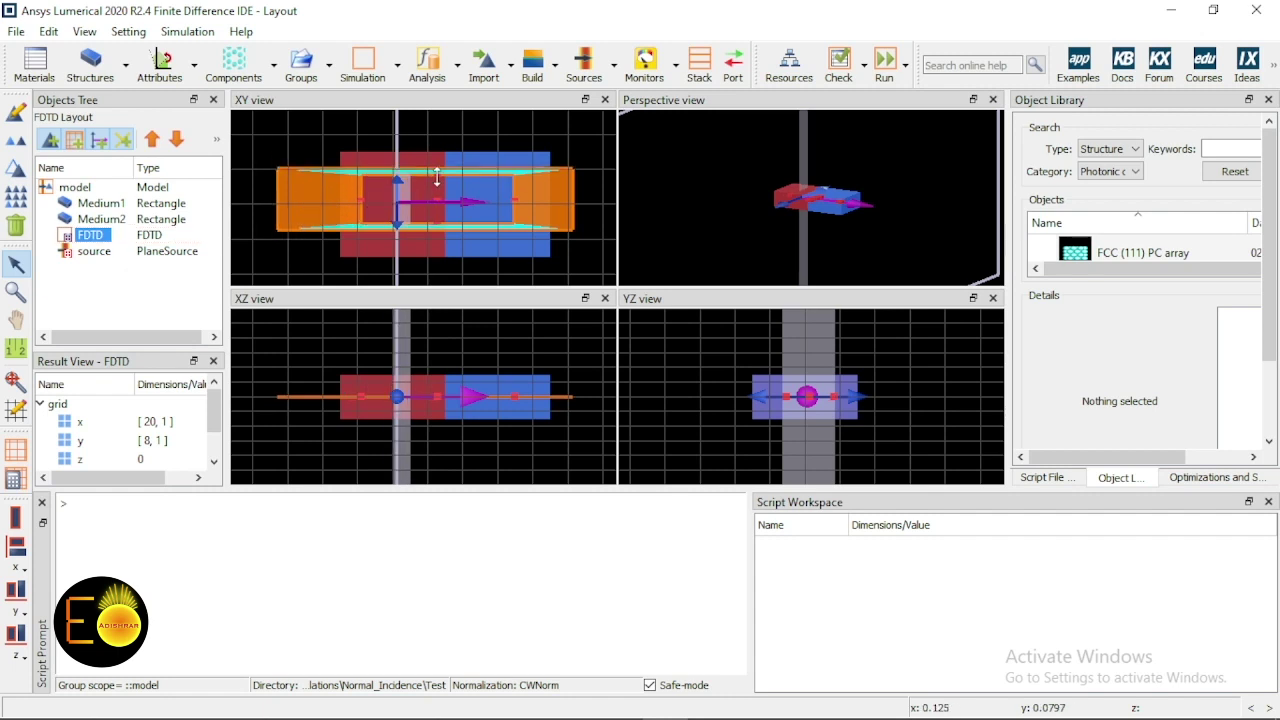
left_click(445, 203)
scroll(481, 147, "down", 5)
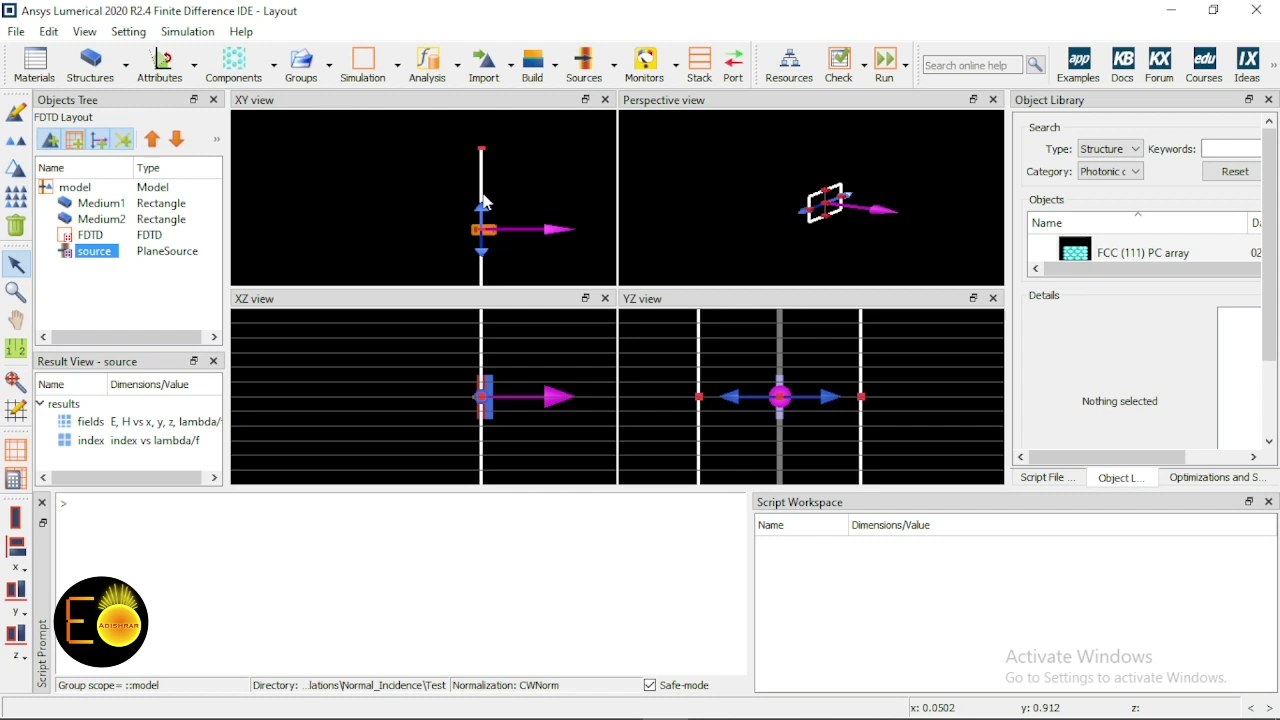
left_click_drag(481, 147, 489, 256)
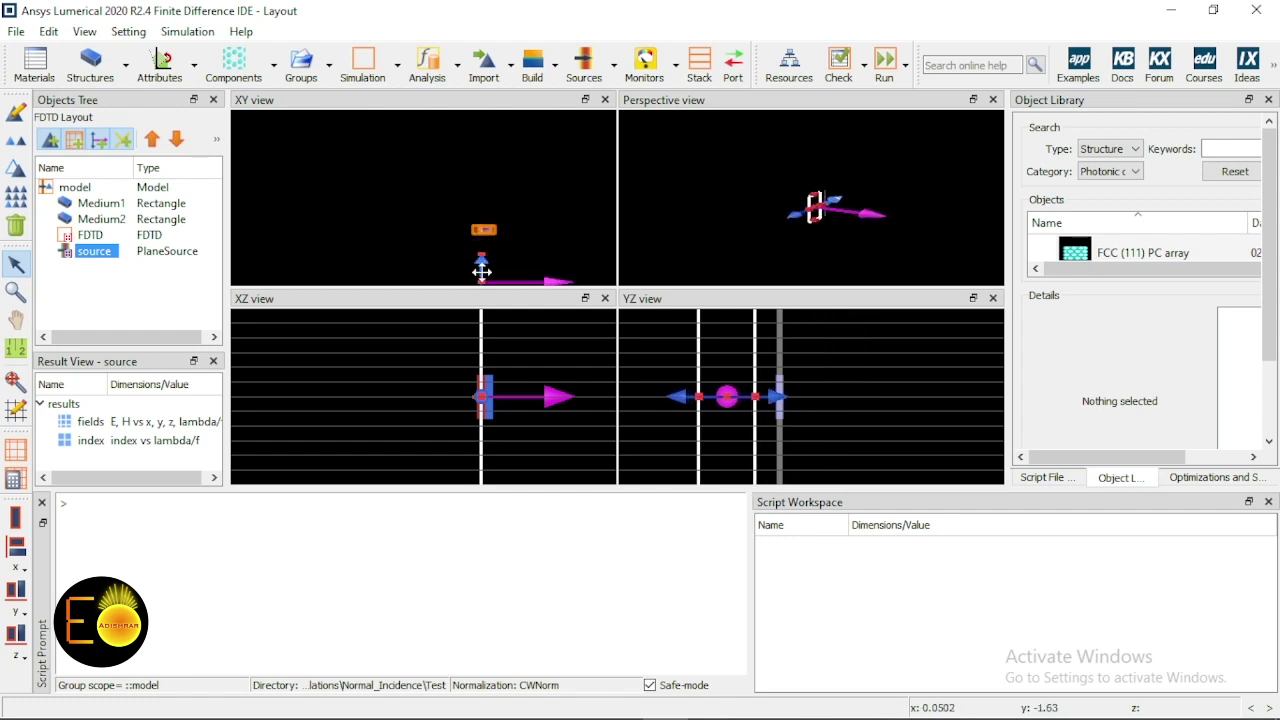
left_click_drag(480, 260, 486, 232)
left_click(277, 320)
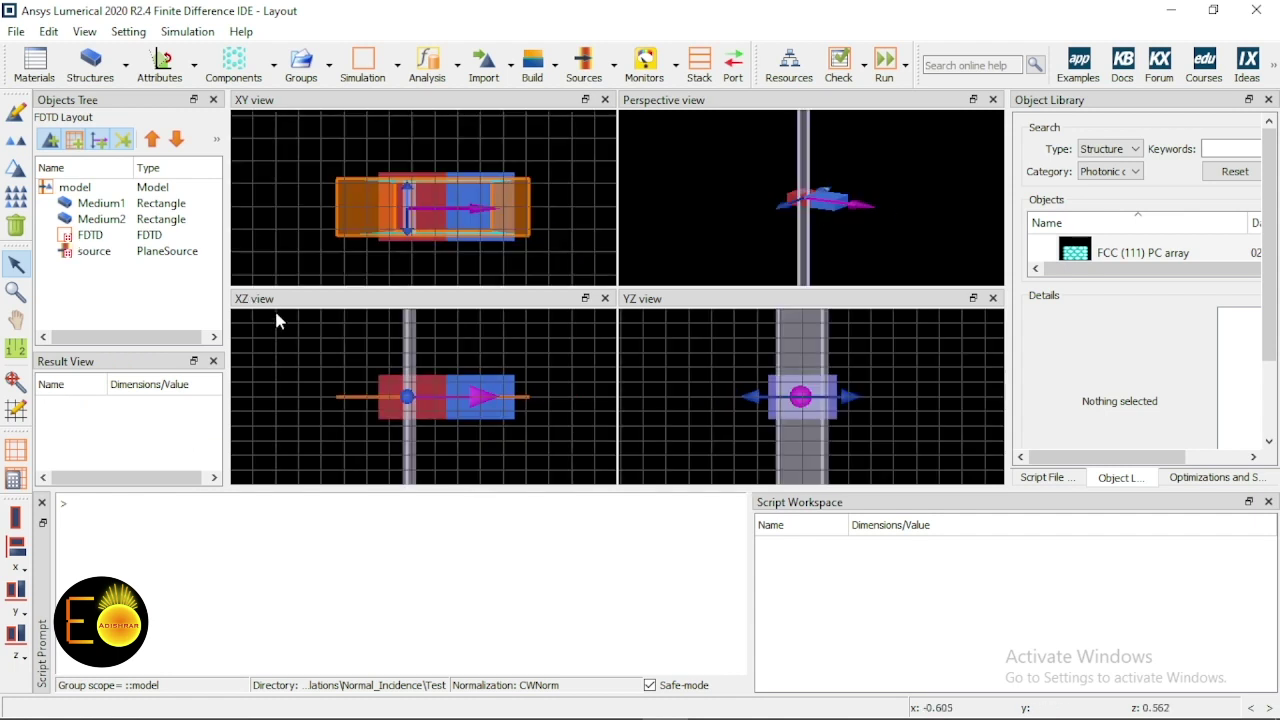
- Add a movie monitor and resize it in the XY view so it closely encloses the FDTD region
left_click(677, 82)
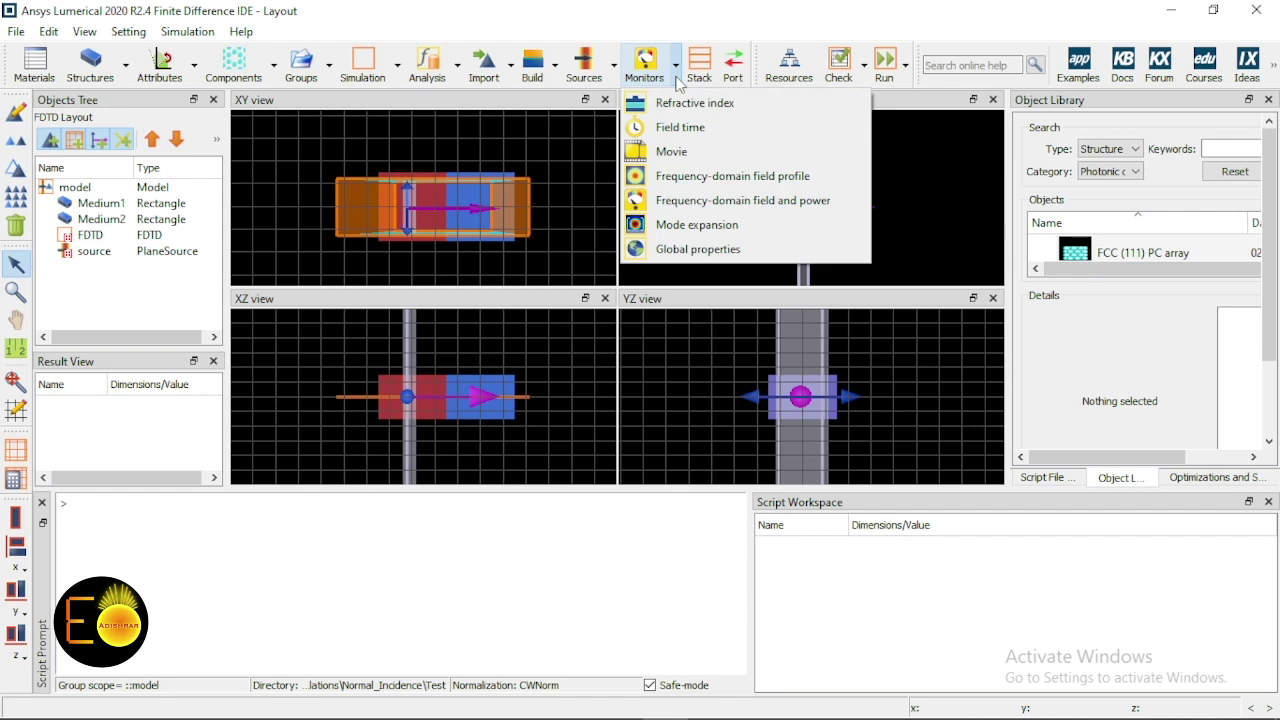
left_click(665, 151)
left_click_drag(314, 211, 345, 211)
left_click_drag(543, 212, 515, 213)
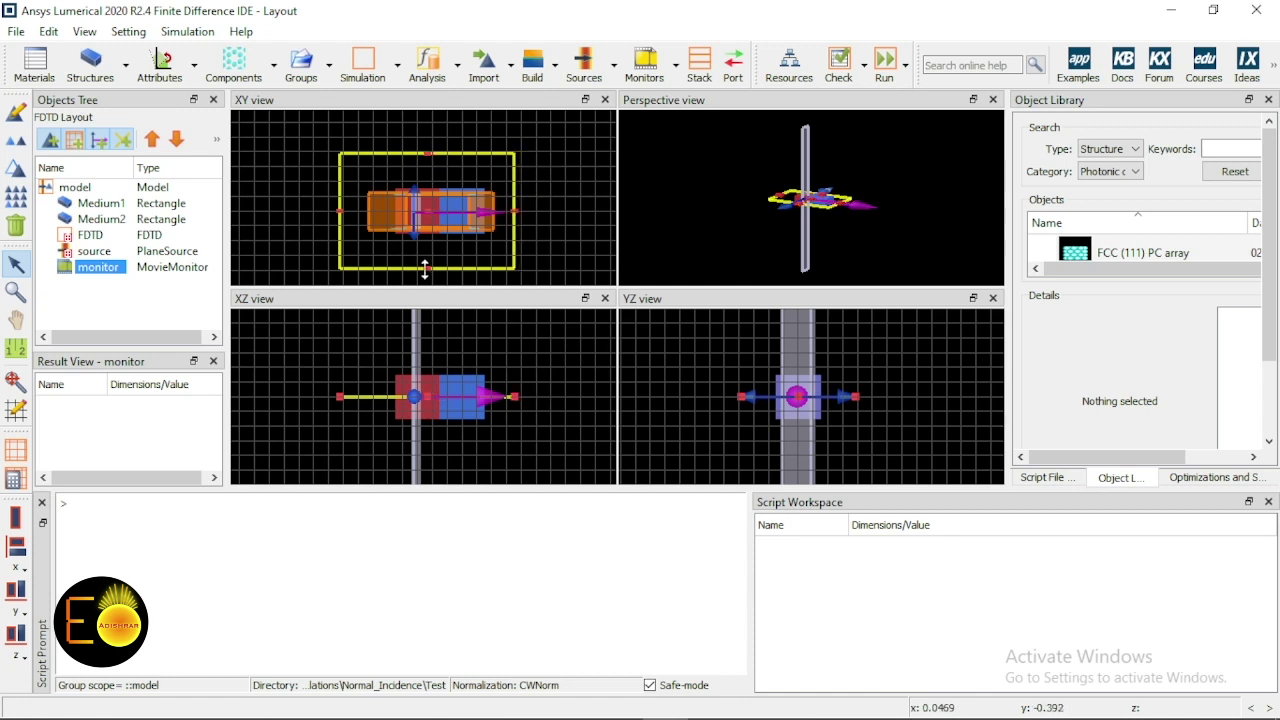
left_click_drag(428, 268, 431, 249)
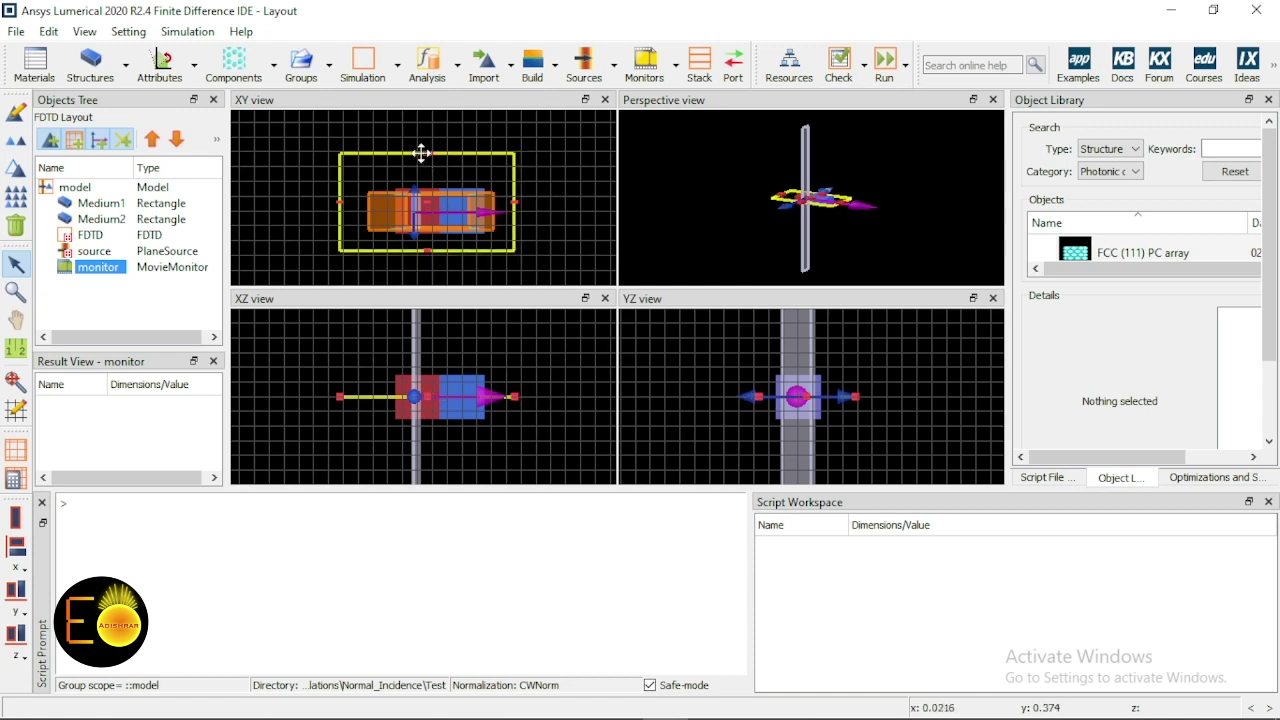
left_click_drag(426, 156, 428, 175)
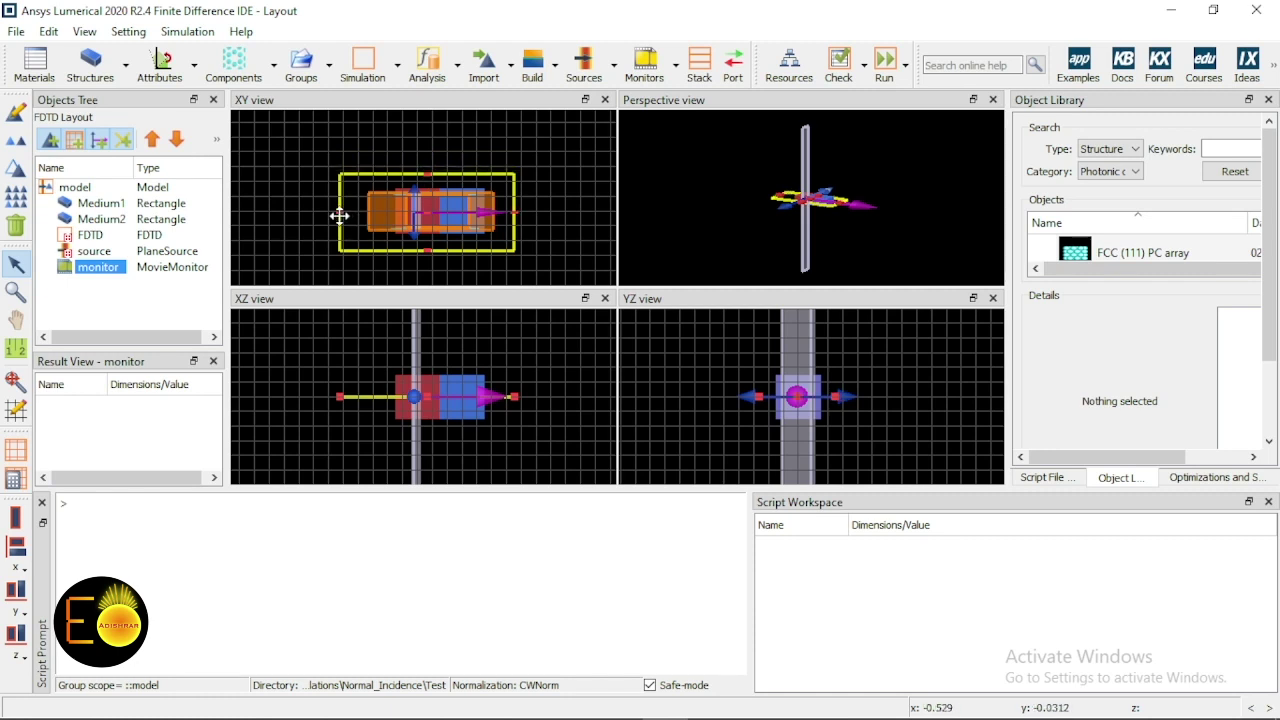
left_click_drag(340, 215, 354, 210)
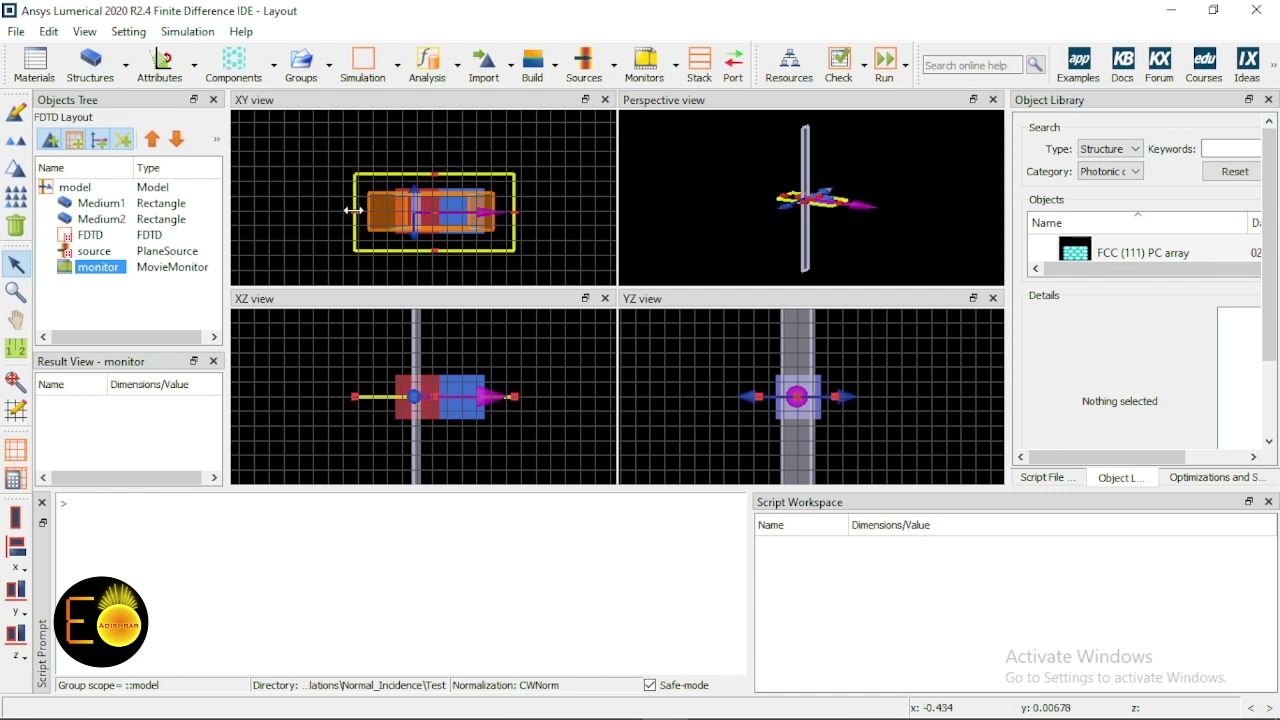
scroll(409, 243, "down", 1)
scroll(440, 247, "up", 3)
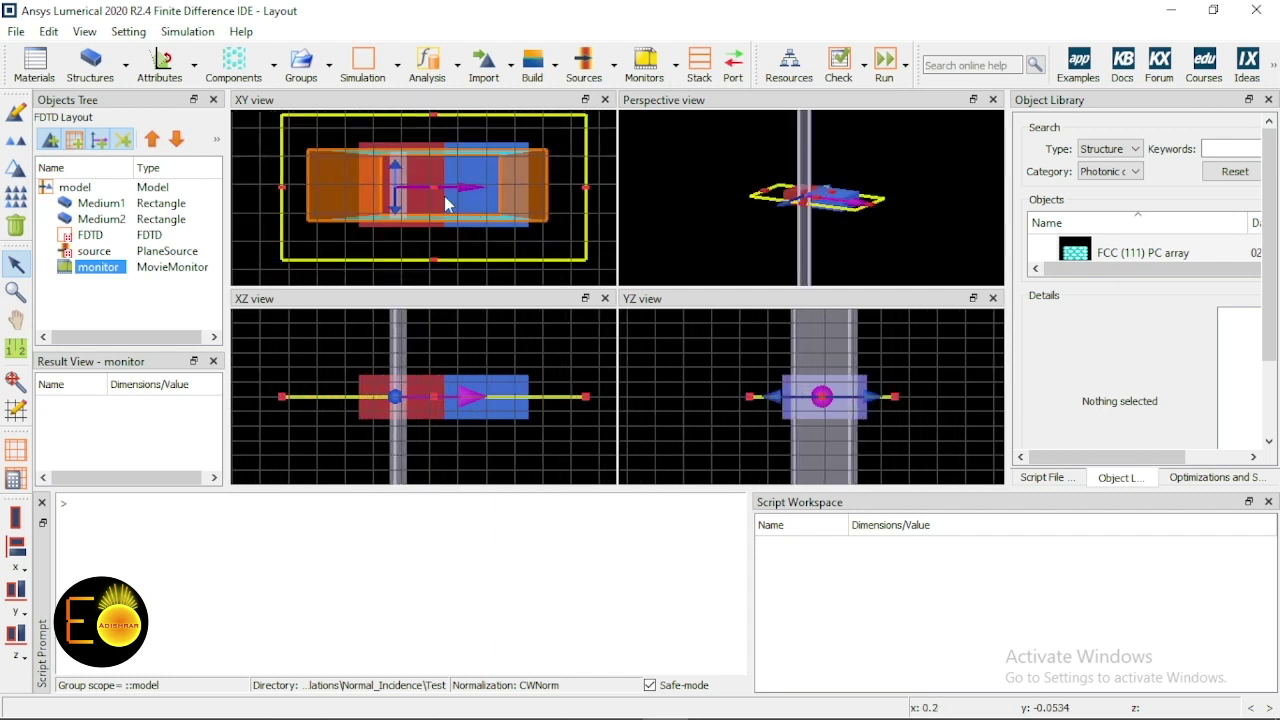
scroll(514, 197, "down", 2)
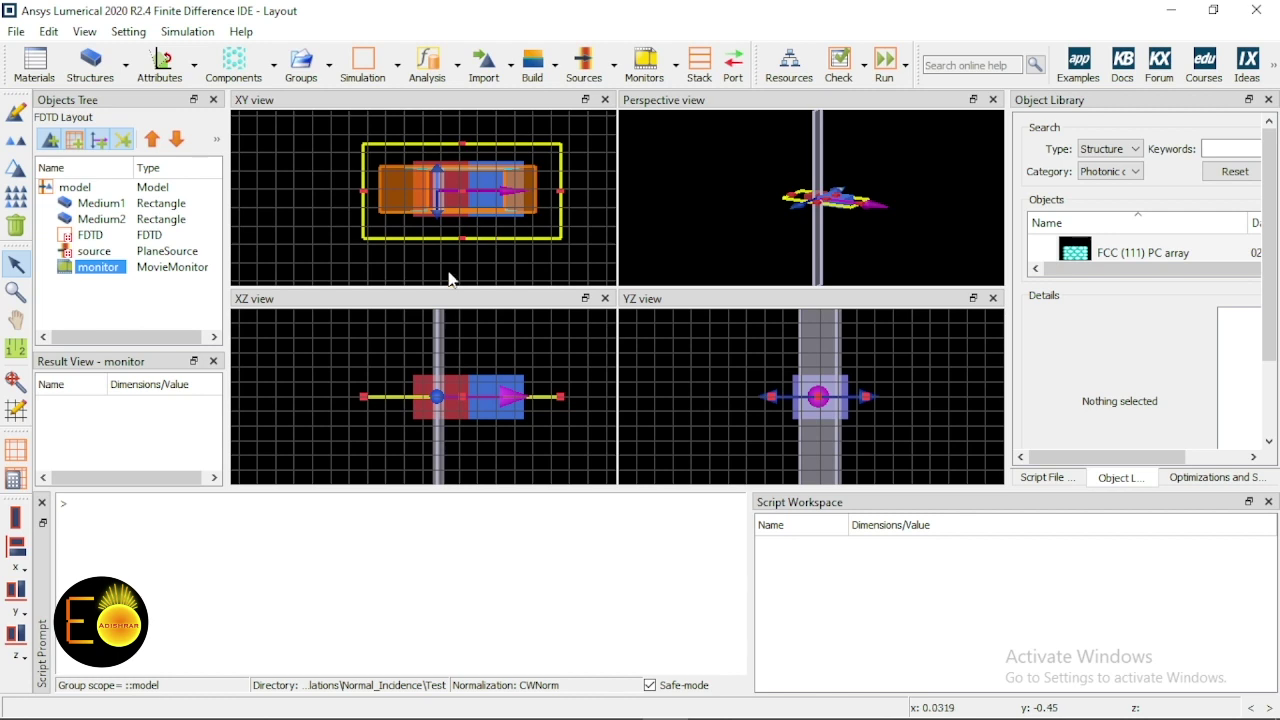
scroll(486, 210, "up", 2)
scroll(526, 200, "down", 1)
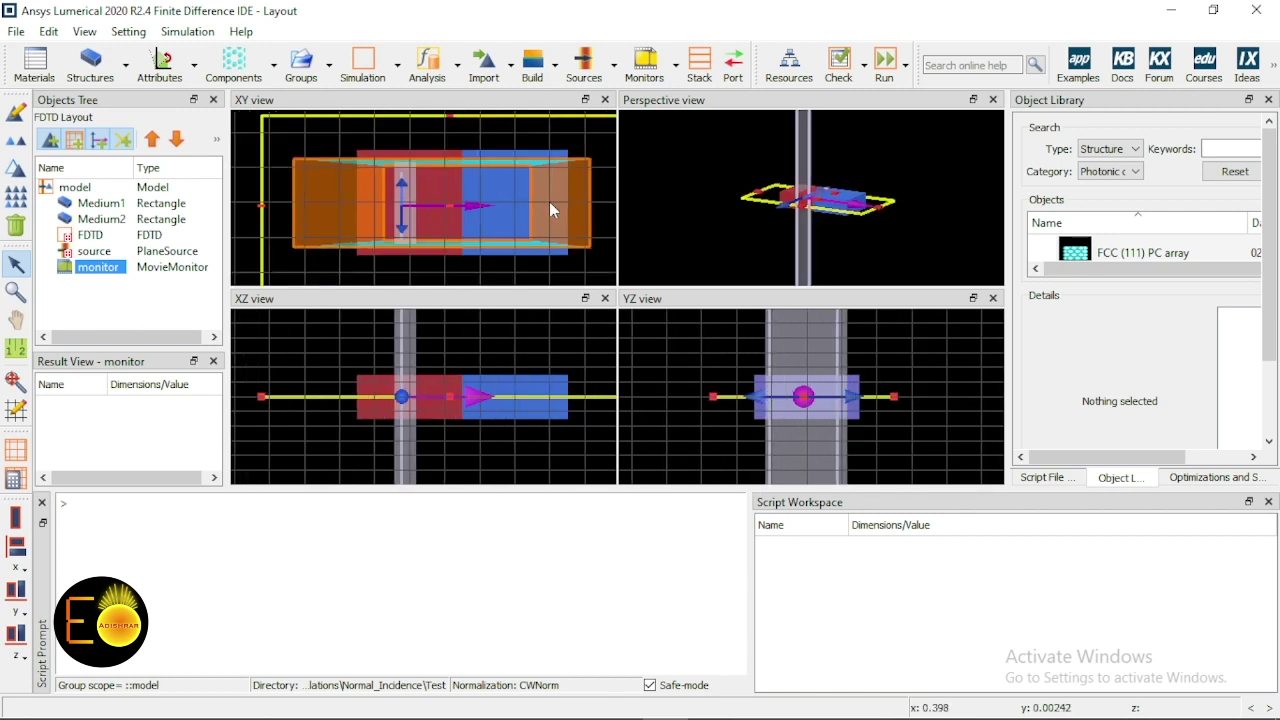
- Check the simulation and memory requirements and read through the report's wavelength, Yee node, material and memory details
left_click(866, 68)
left_click(905, 127)
scroll(720, 399, "down", 3)
scroll(720, 399, "down", 2)
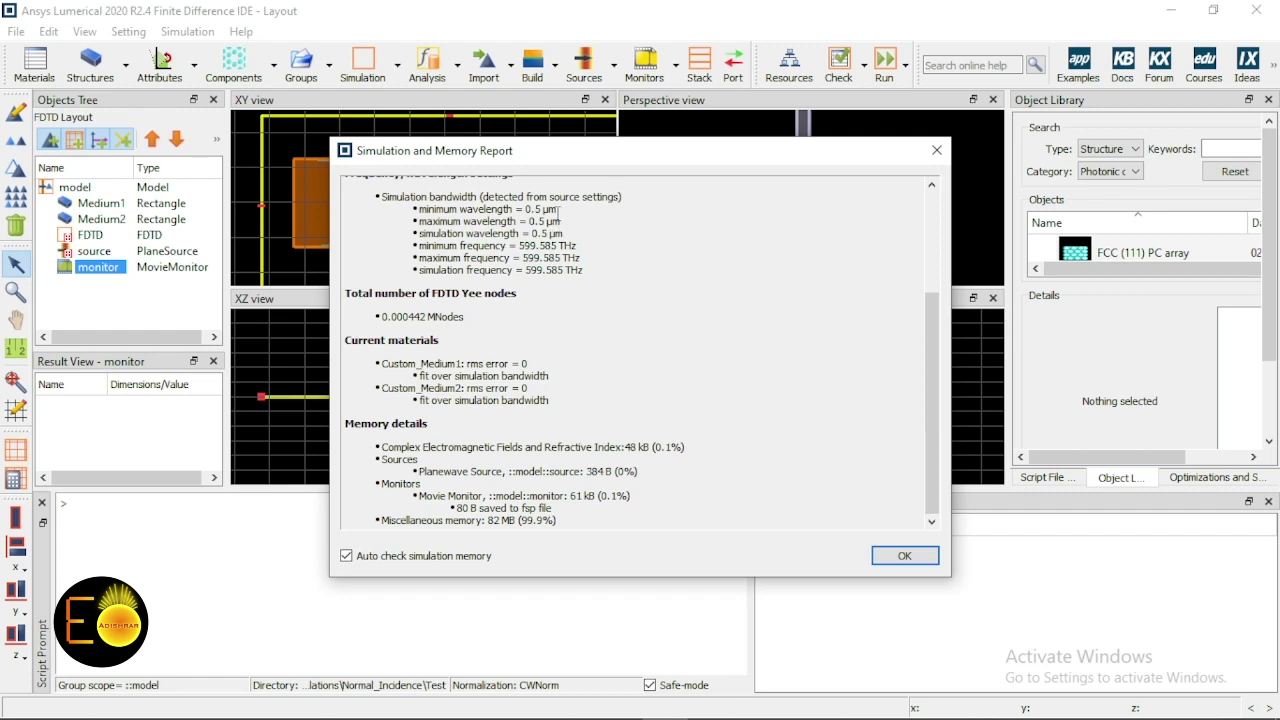
scroll(552, 248, "up", 3)
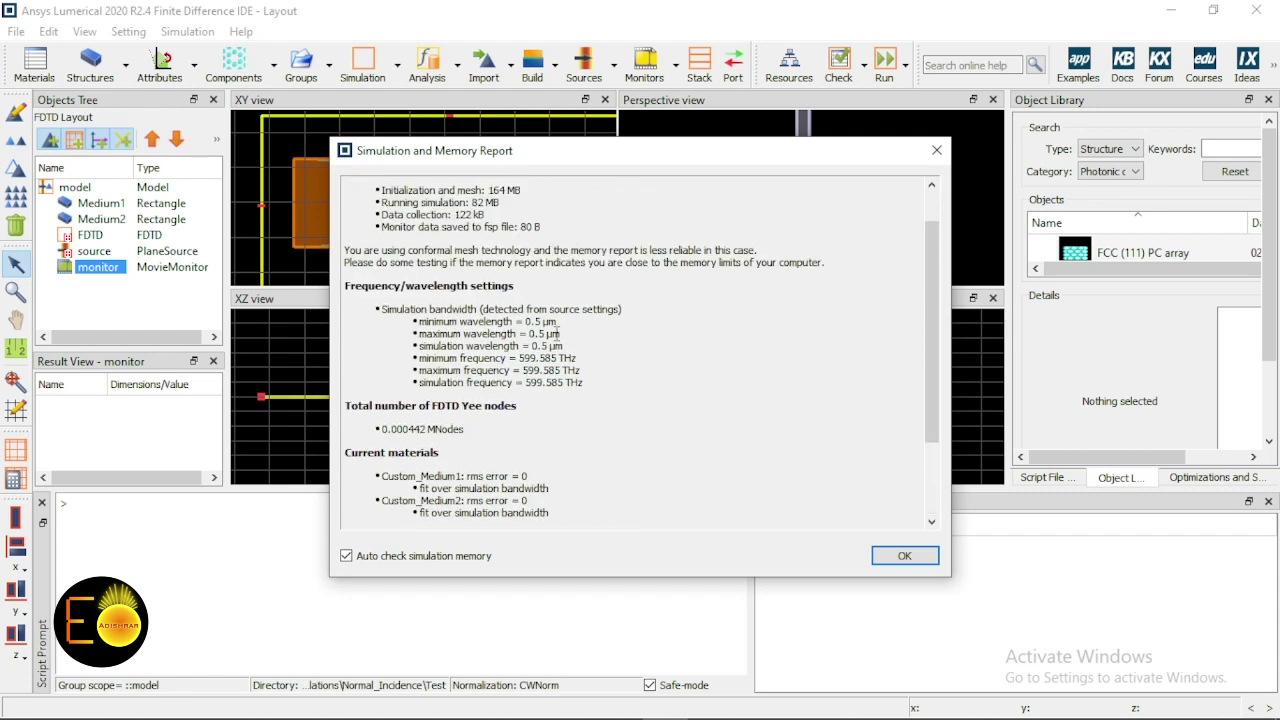
scroll(557, 333, "up", 2)
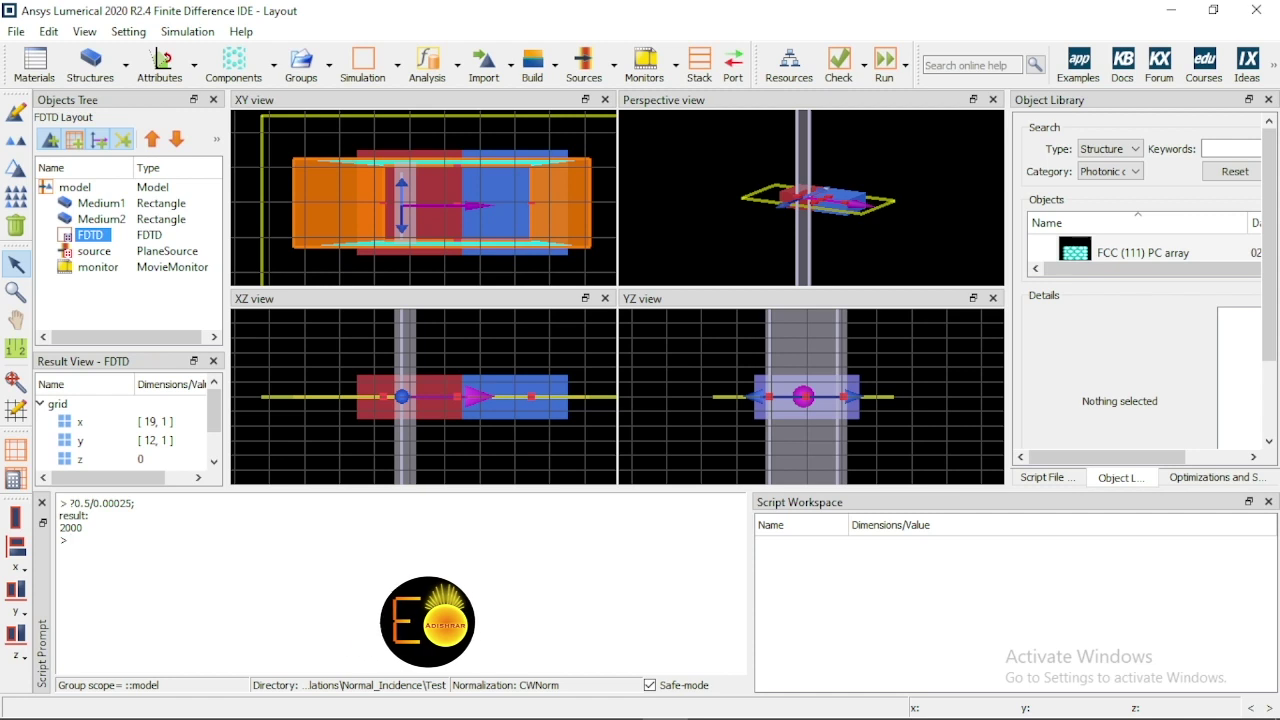
- Calculate the wavelength inside the medium by evaluating ?0.5/2.4; at the script prompt
left_click(409, 647)
type("0.5")
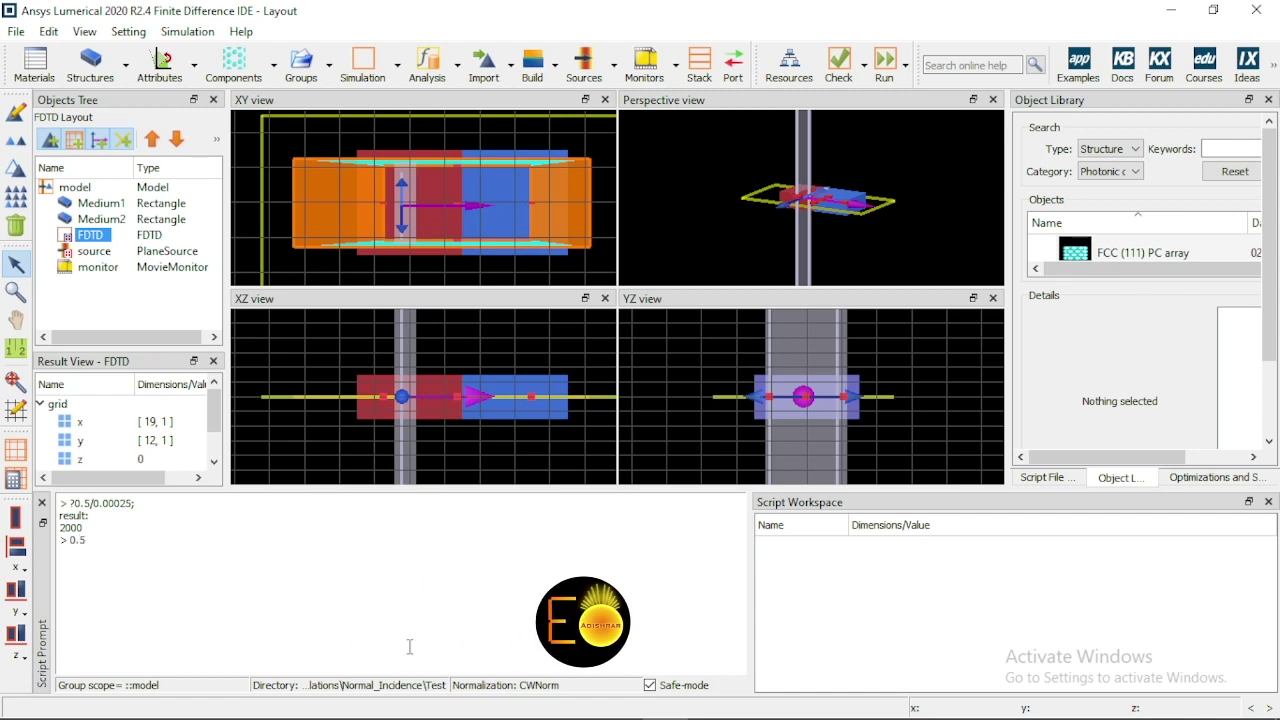
type("/2.")
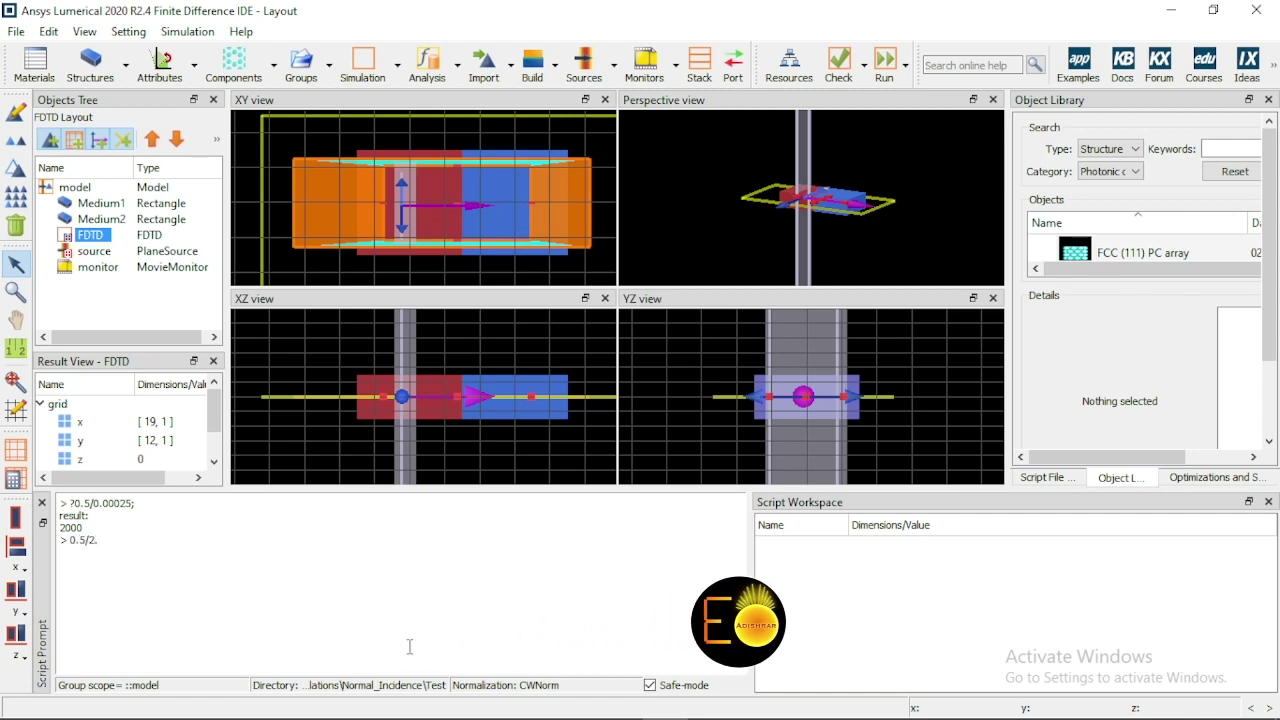
type("4")
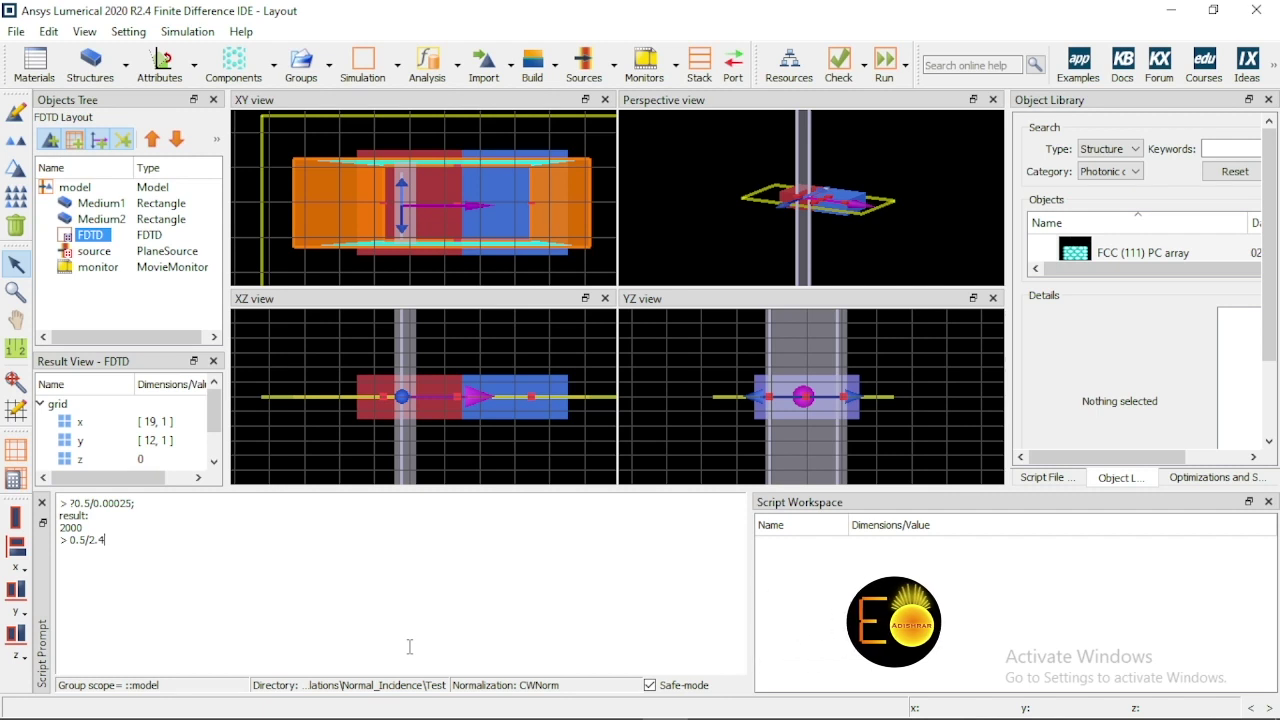
type("?")
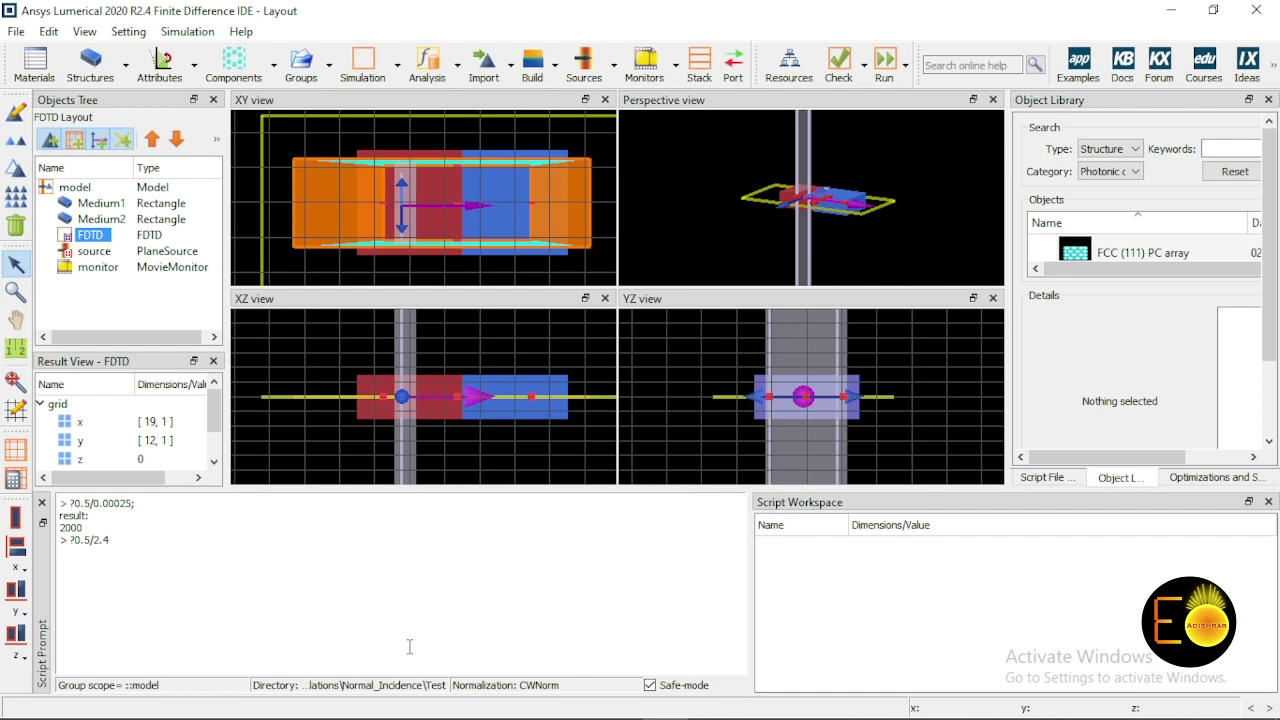
type(";")
key("Return")
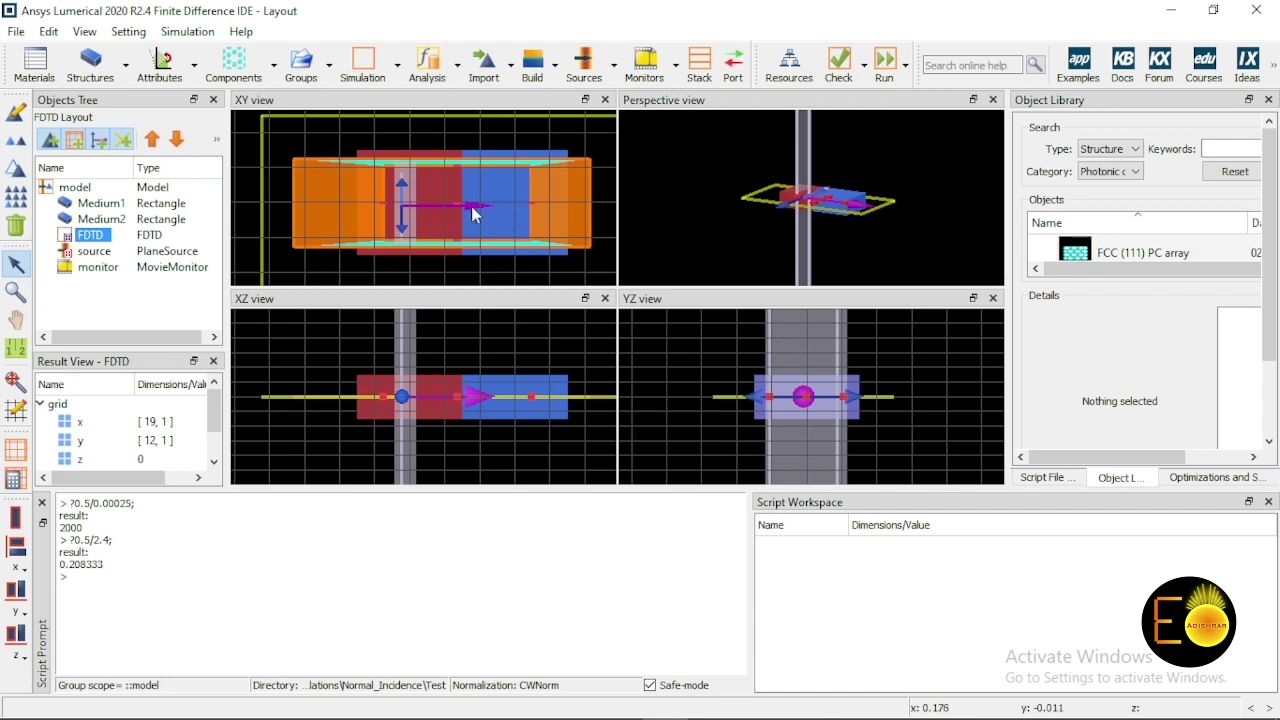
- Calculate the mesh step for 2000 steps per wavelength by evaluating ?0.208333 /2000; at the script prompt
left_click_drag(106, 565, 58, 565)
key("ctrl+c")
key("ctrl+v")
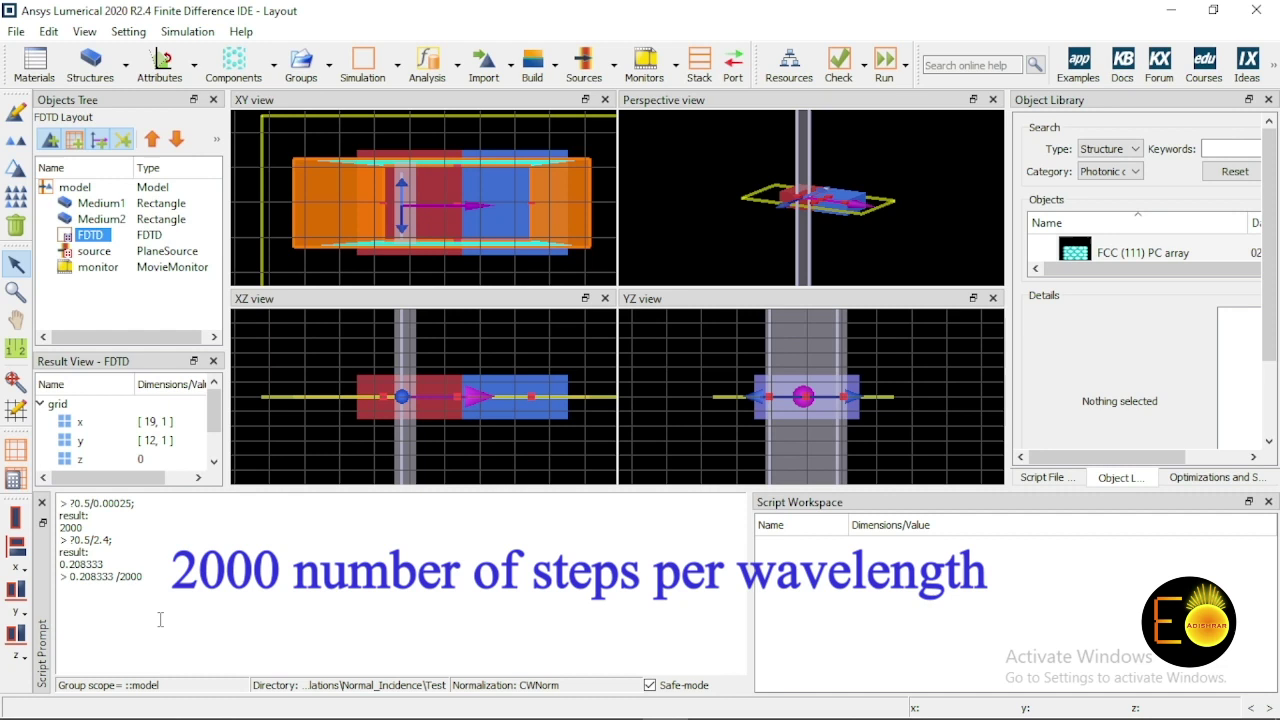
type(";")
key("Return")
type("?0.208333 /2000;")
key("Return")
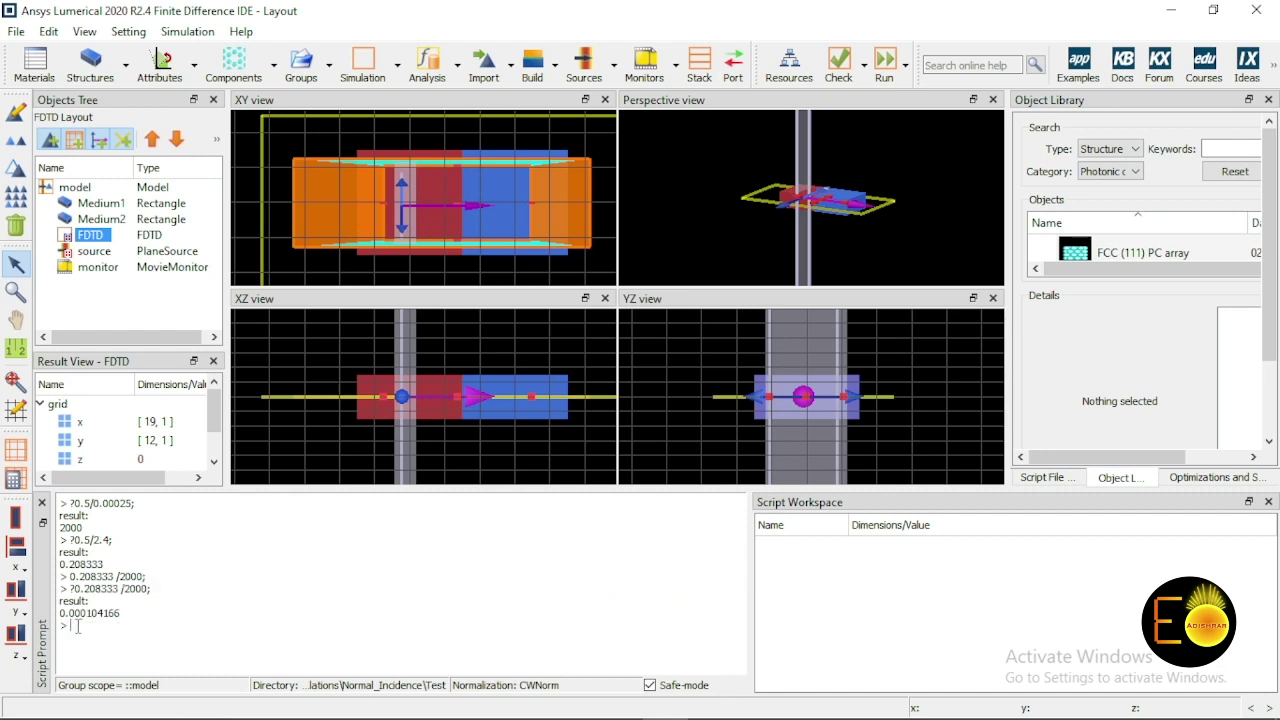
- Copy the calculated mesh step from the script prompt and set the FDTD region's minimum mesh step to 0.000104166 µm
left_click_drag(127, 617, 60, 615)
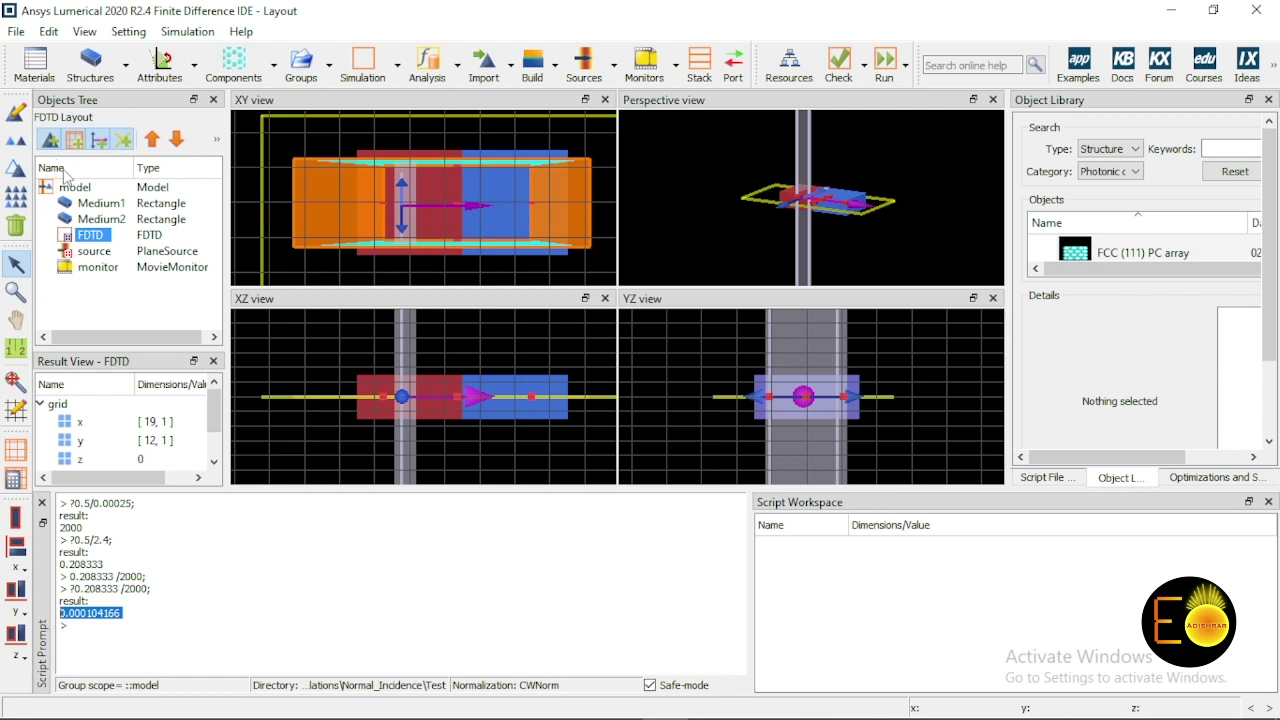
double_click(90, 235)
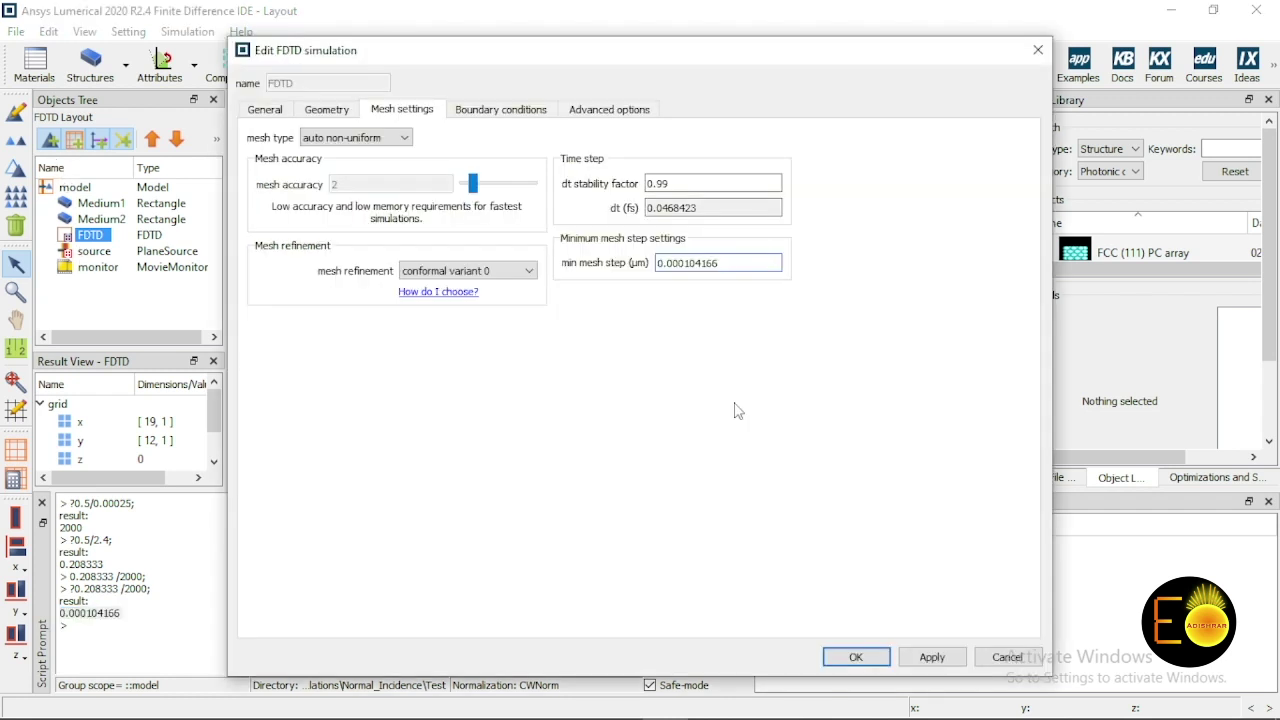
left_click(732, 266)
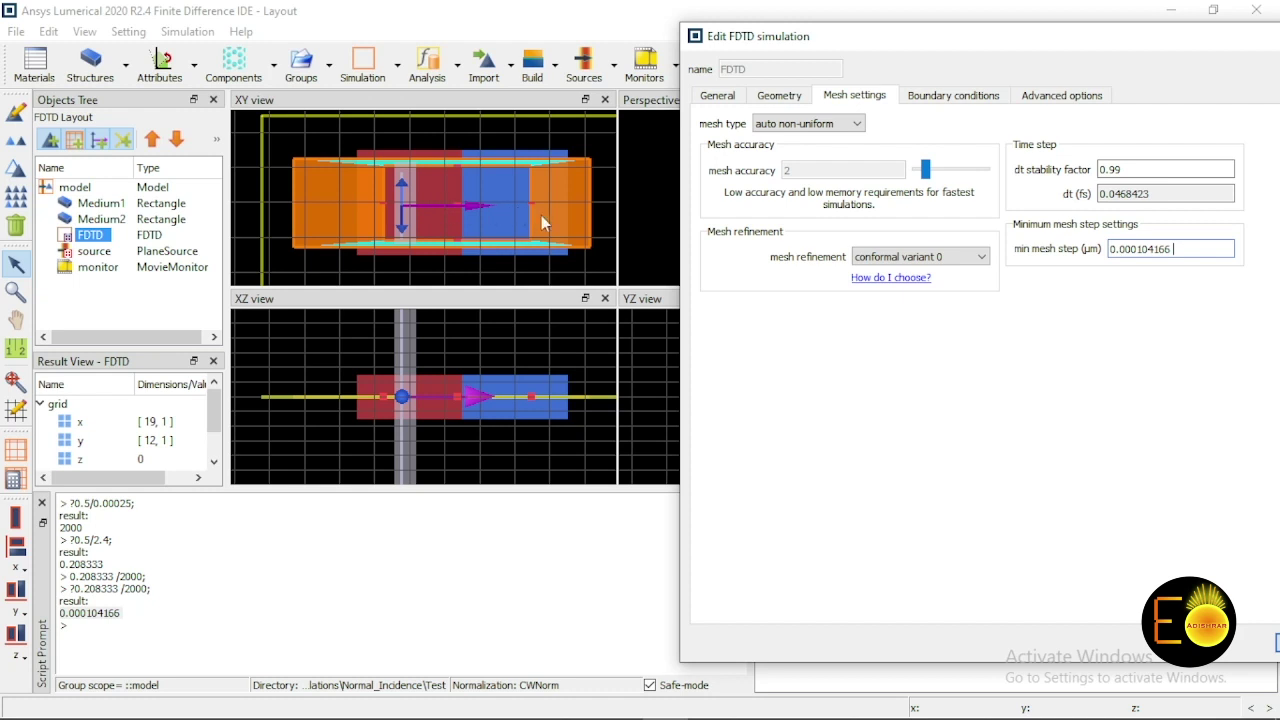
left_click(1199, 251)
left_click_drag(1096, 45, 791, 31)
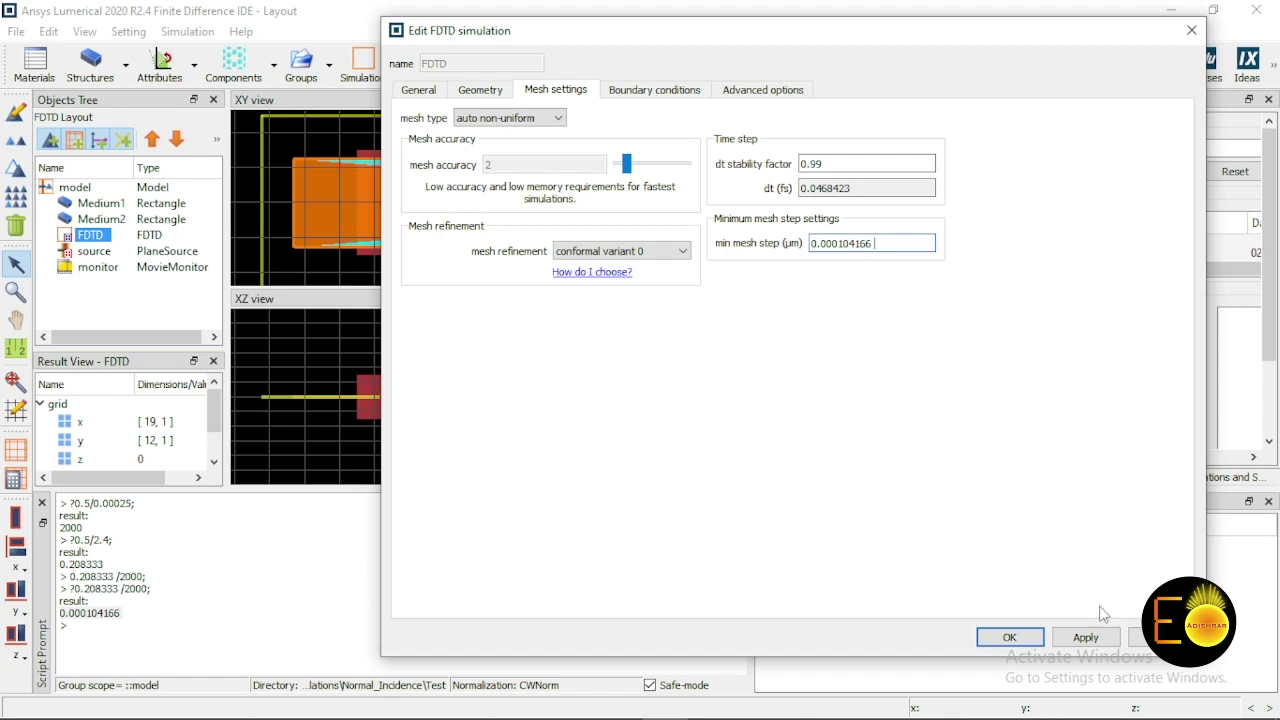
left_click_drag(692, 31, 832, 49)
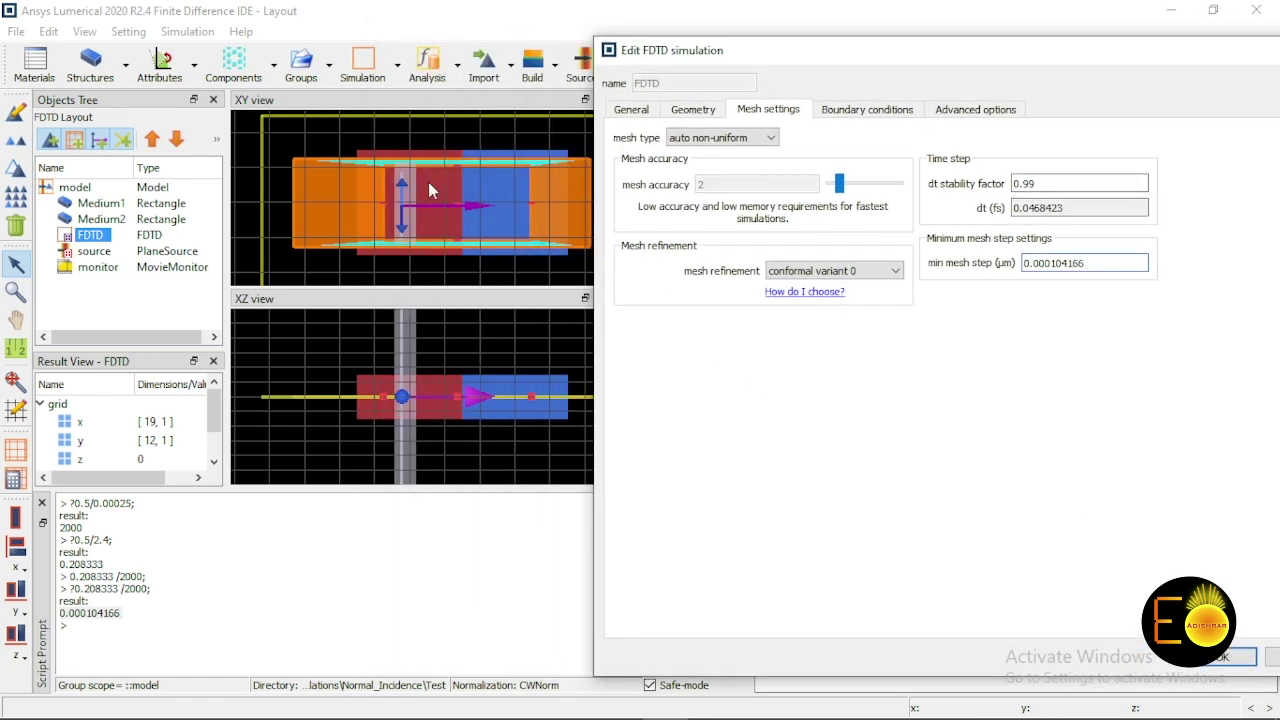
key("Return")
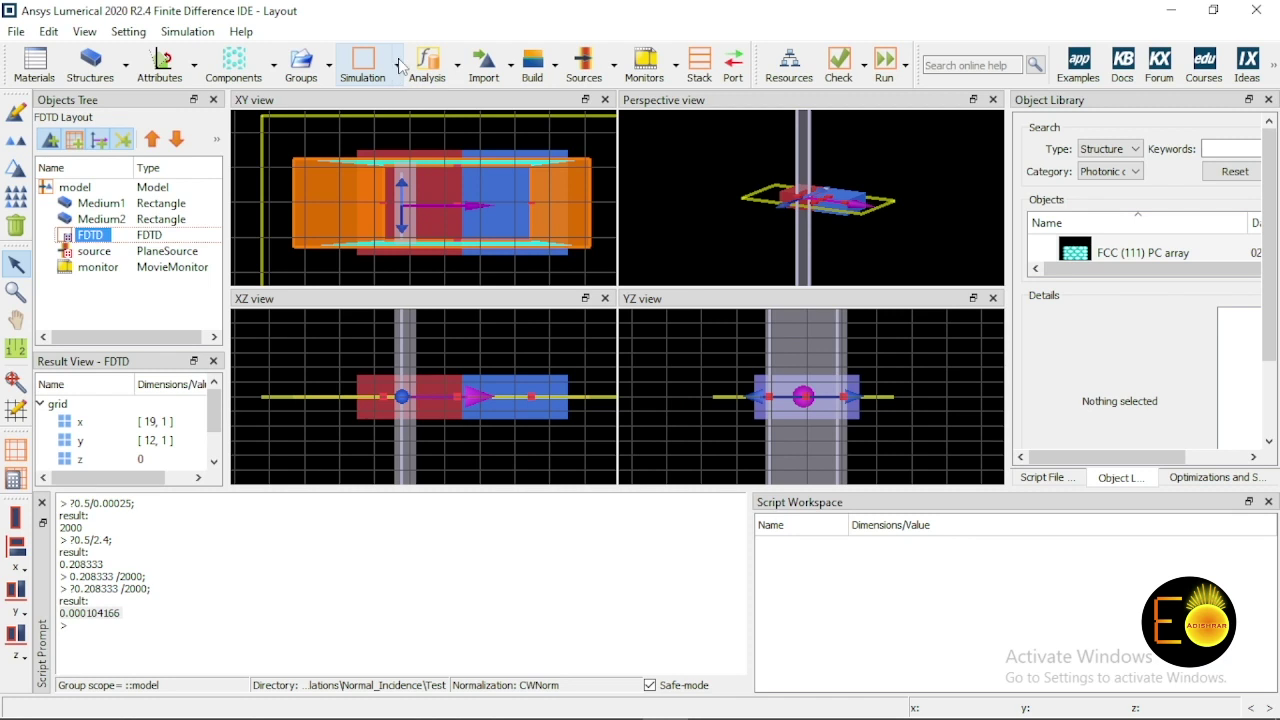
- Add a mesh override region that overrides only the x mesh, with its dx set to the copied mesh step
left_click(397, 64)
left_click(380, 128)
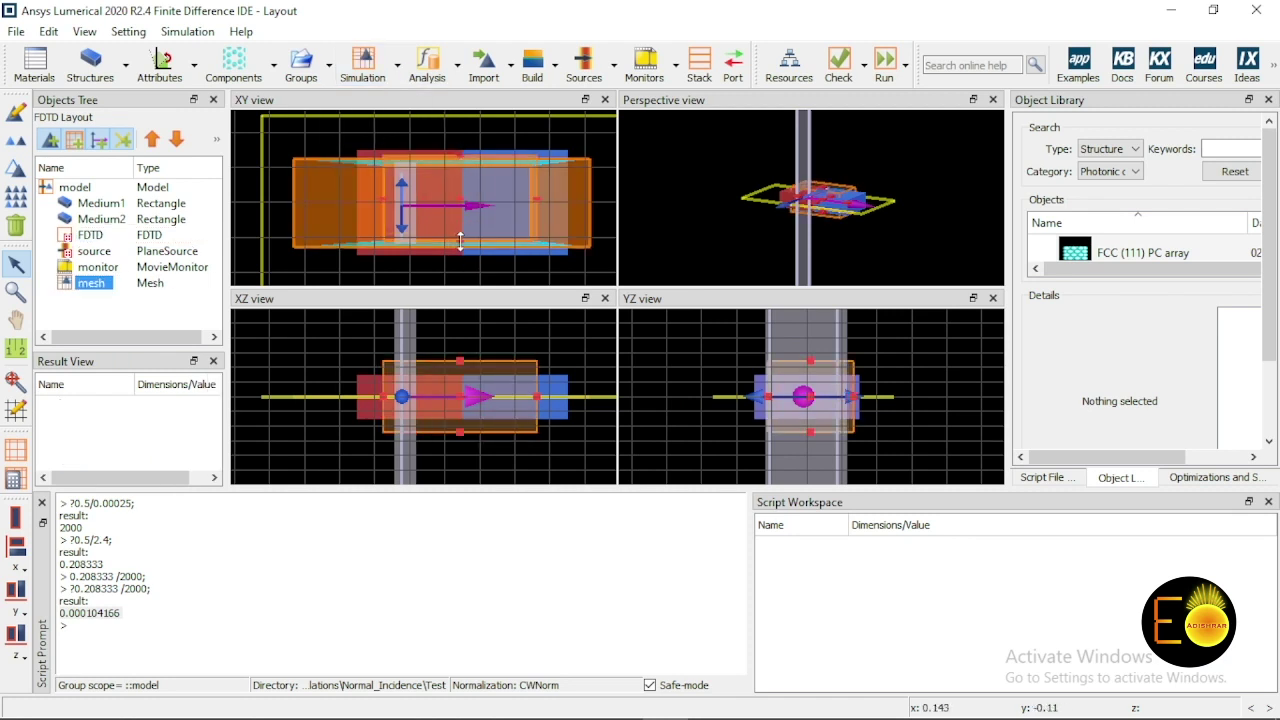
right_click(91, 284)
left_click(147, 299)
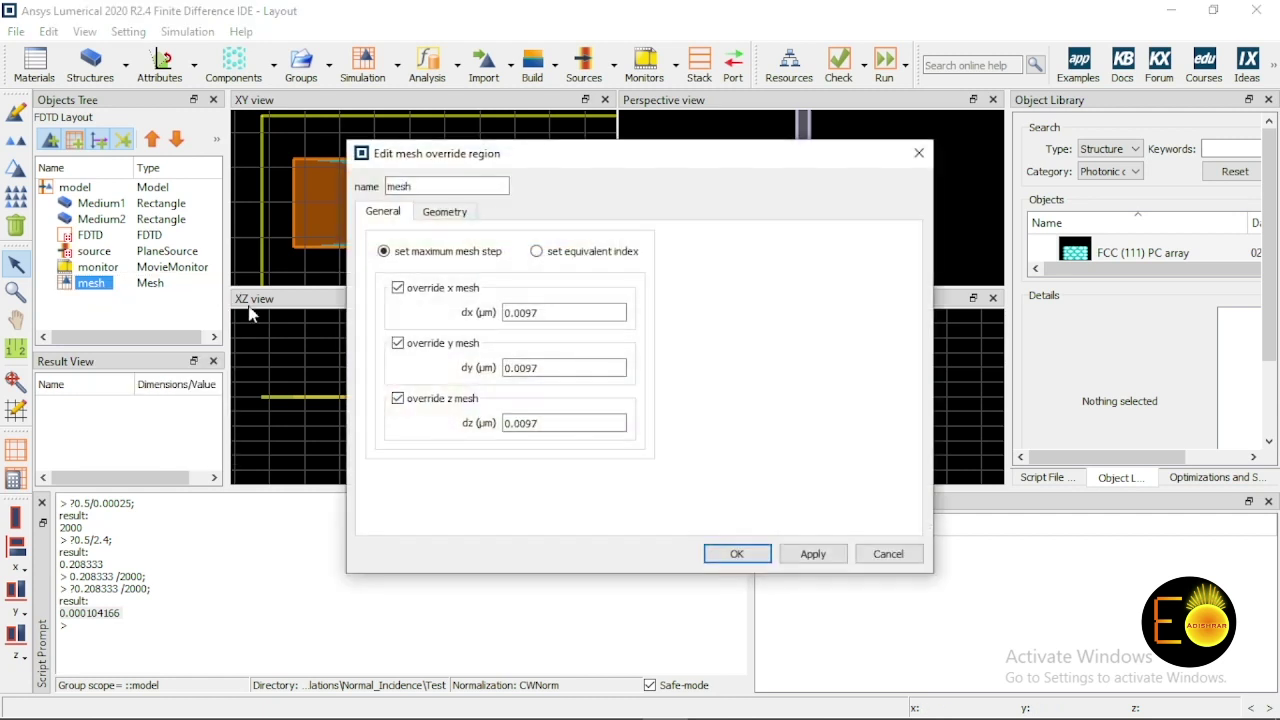
left_click_drag(491, 154, 799, 127)
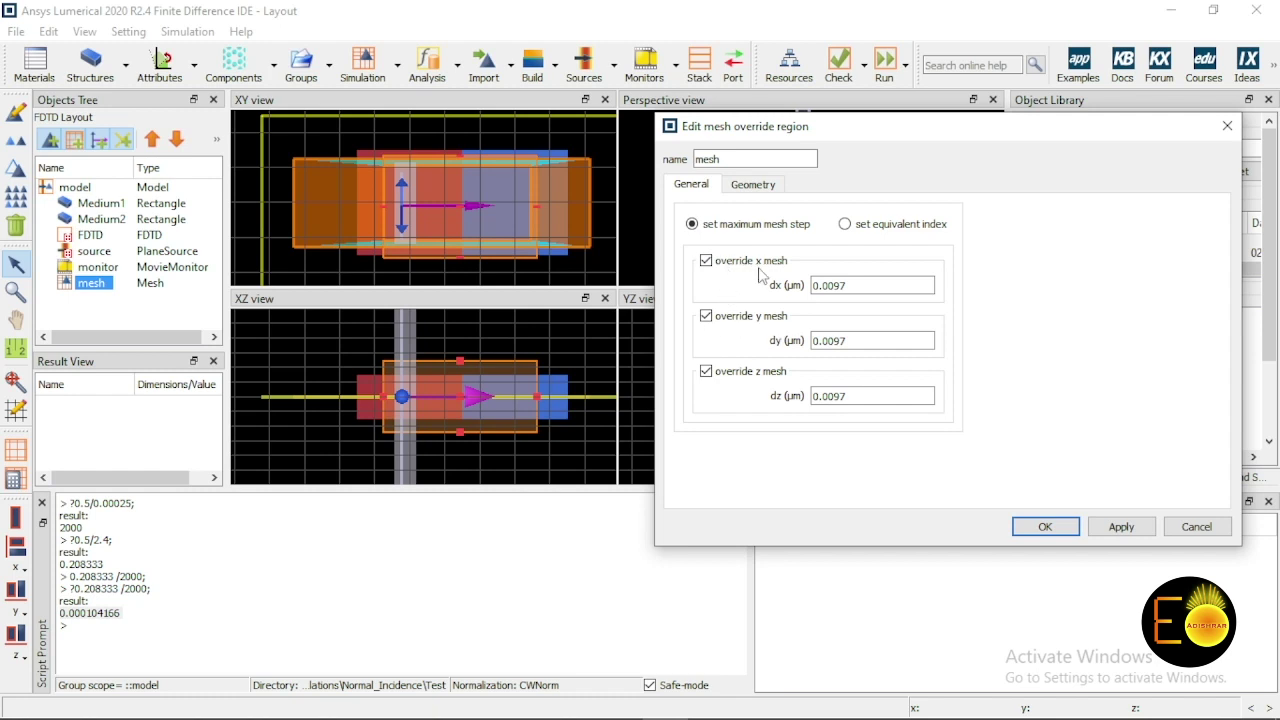
left_click(706, 317)
left_click(706, 372)
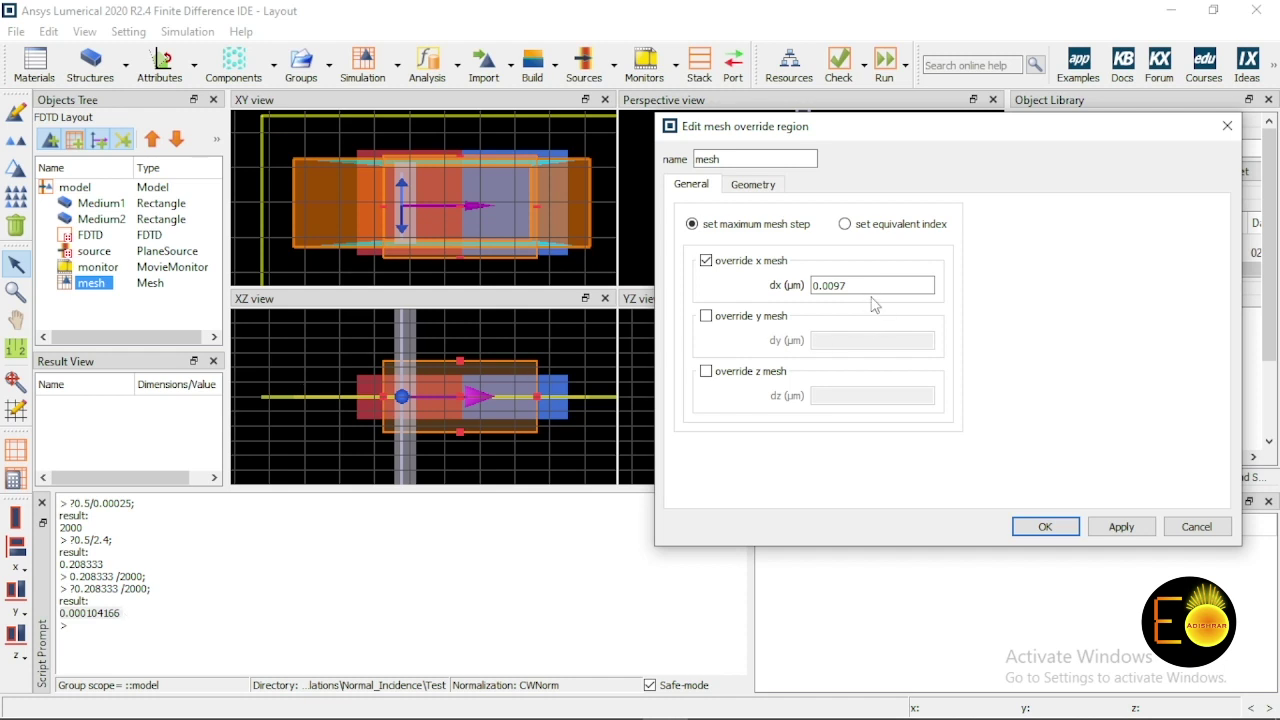
left_click_drag(872, 285, 752, 284)
key("ctrl+v")
left_click(1068, 535)
- Review the Yee node and memory details in the simulation and memory report with the mesh override active
scroll(823, 394, "down", 5)
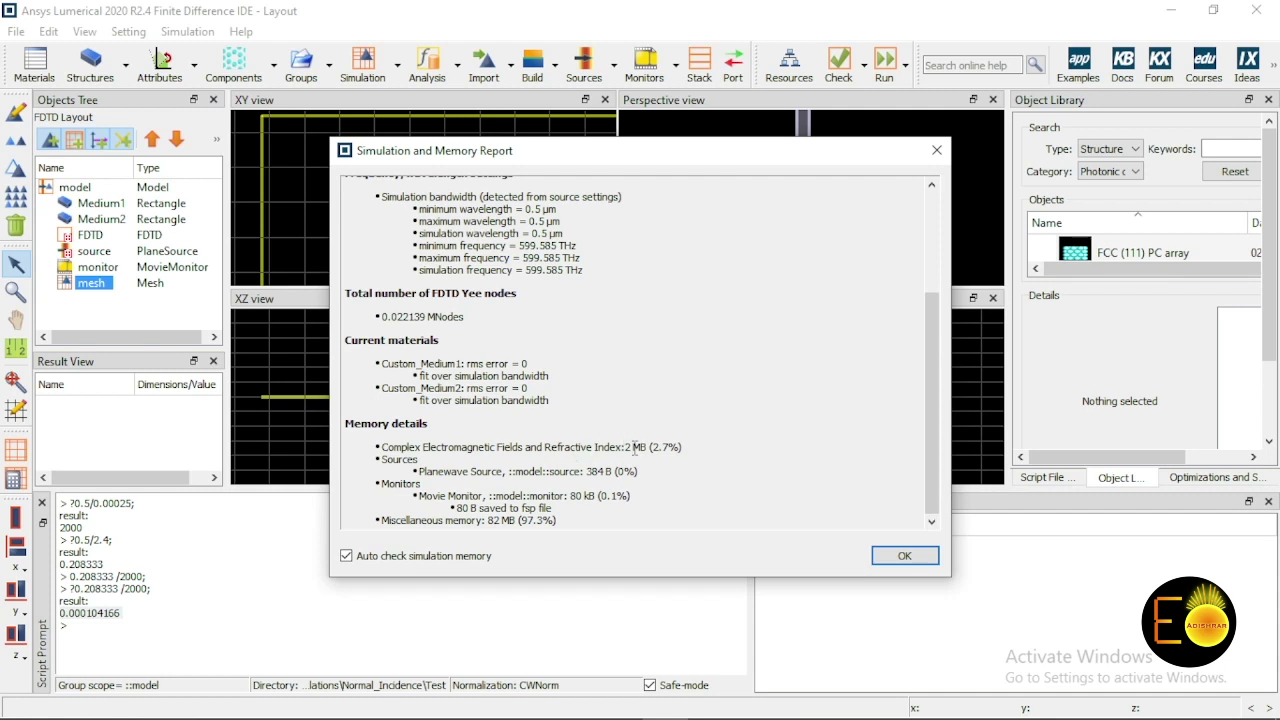
left_click_drag(688, 150, 950, 146)
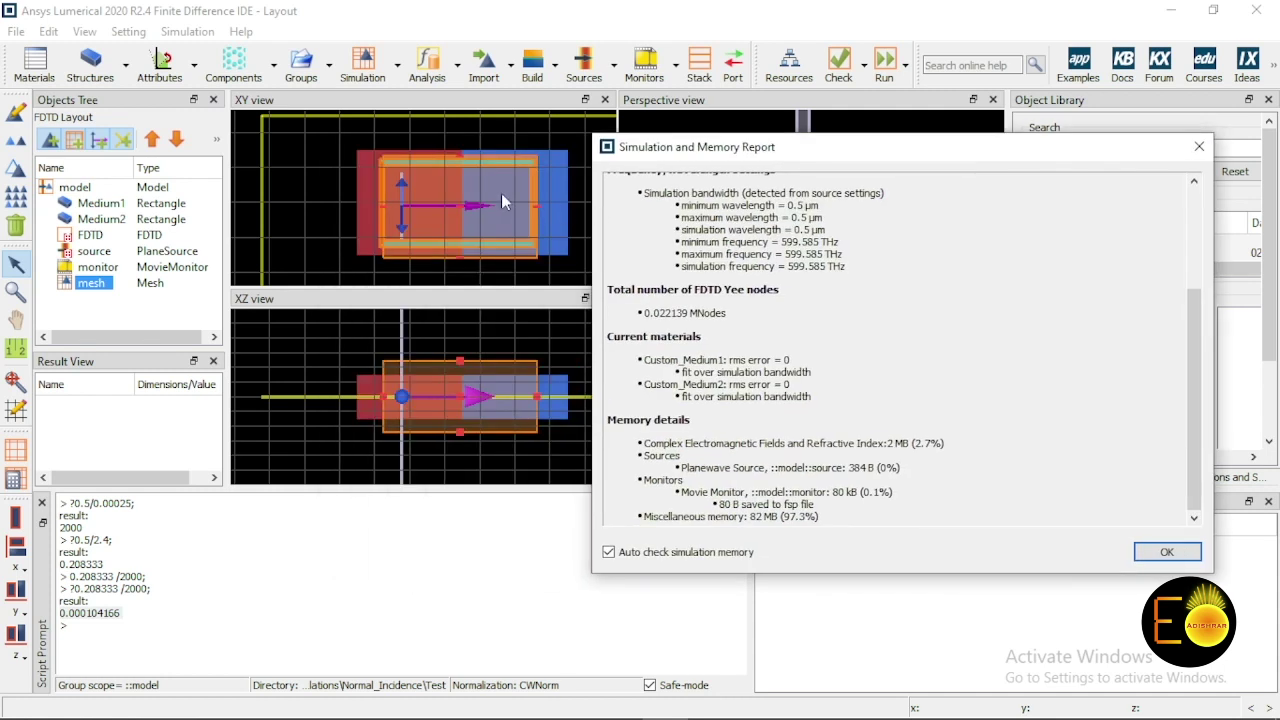
left_click(1167, 552)
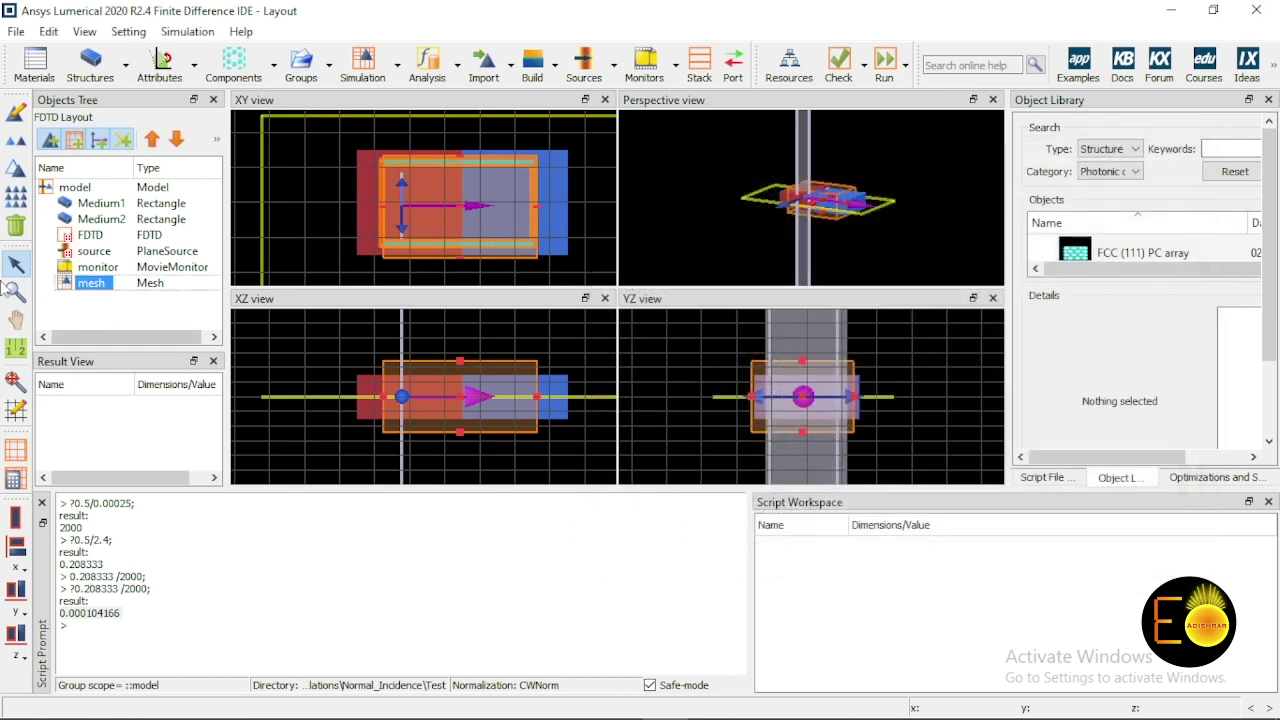
- Check the memory requirements with the mesh override region temporarily disabled, and re-enable the region
right_click(93, 287)
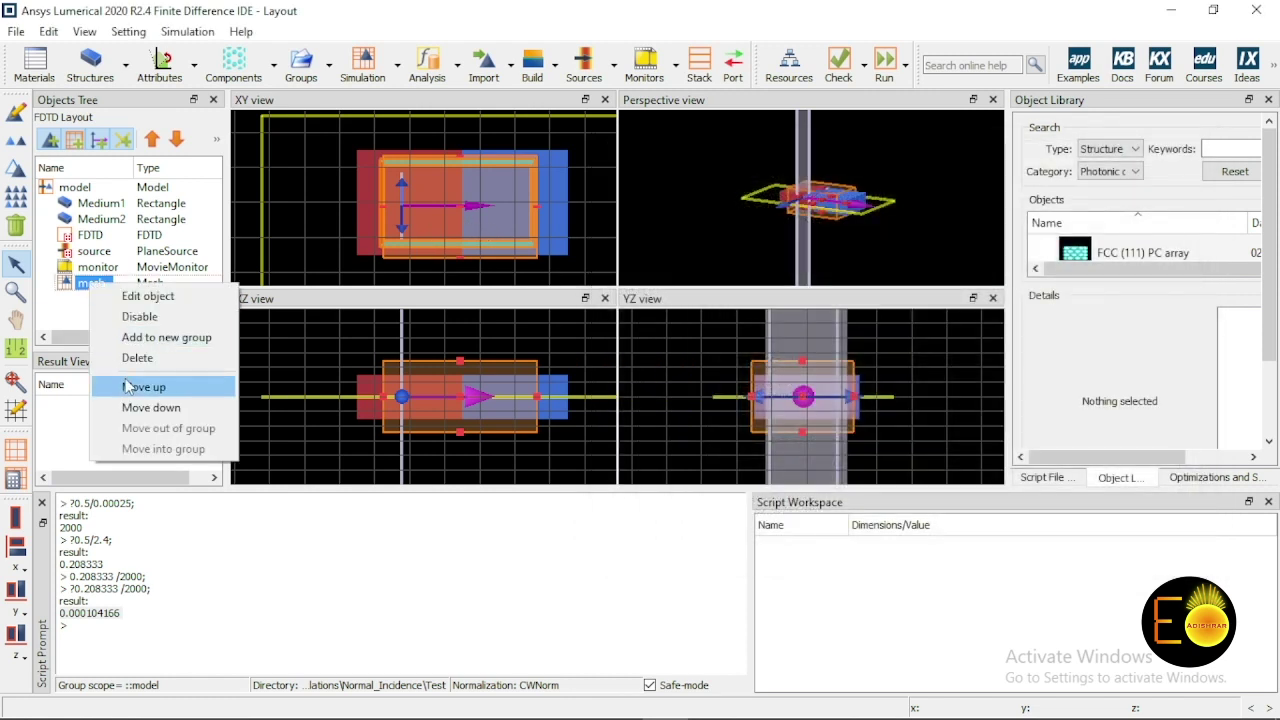
left_click(140, 316)
scroll(745, 443, "down", 2)
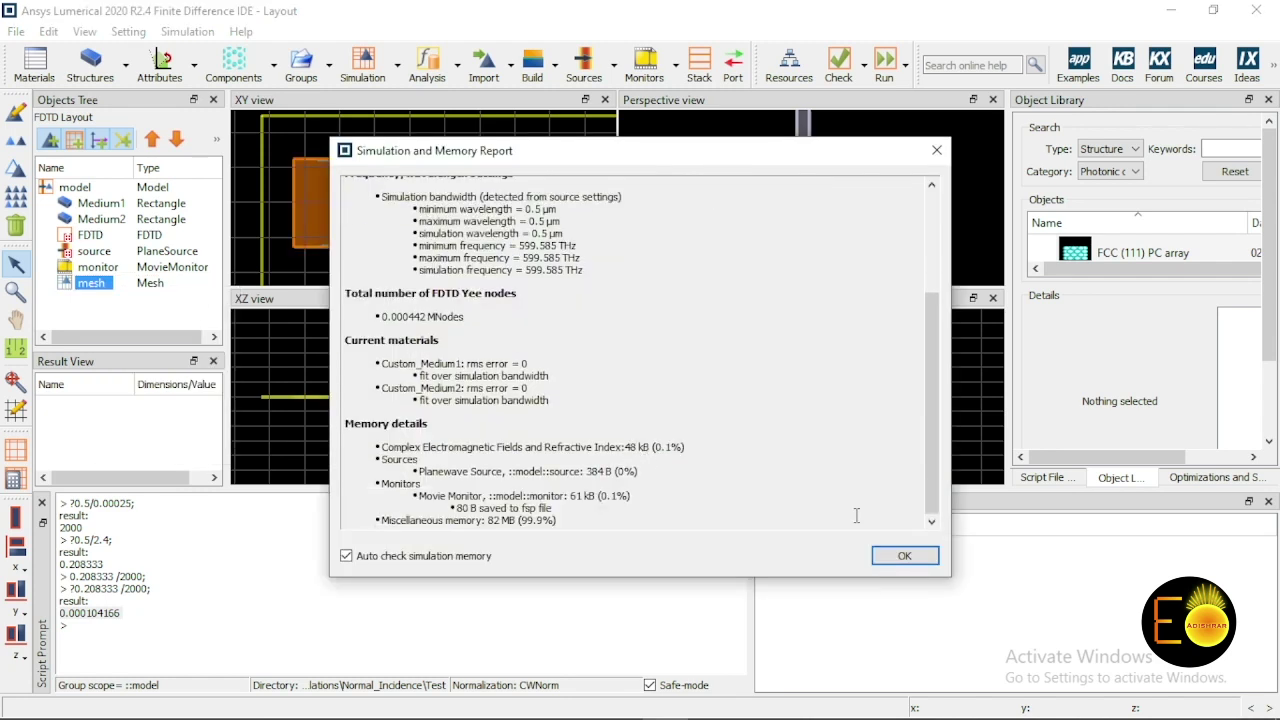
left_click(895, 558)
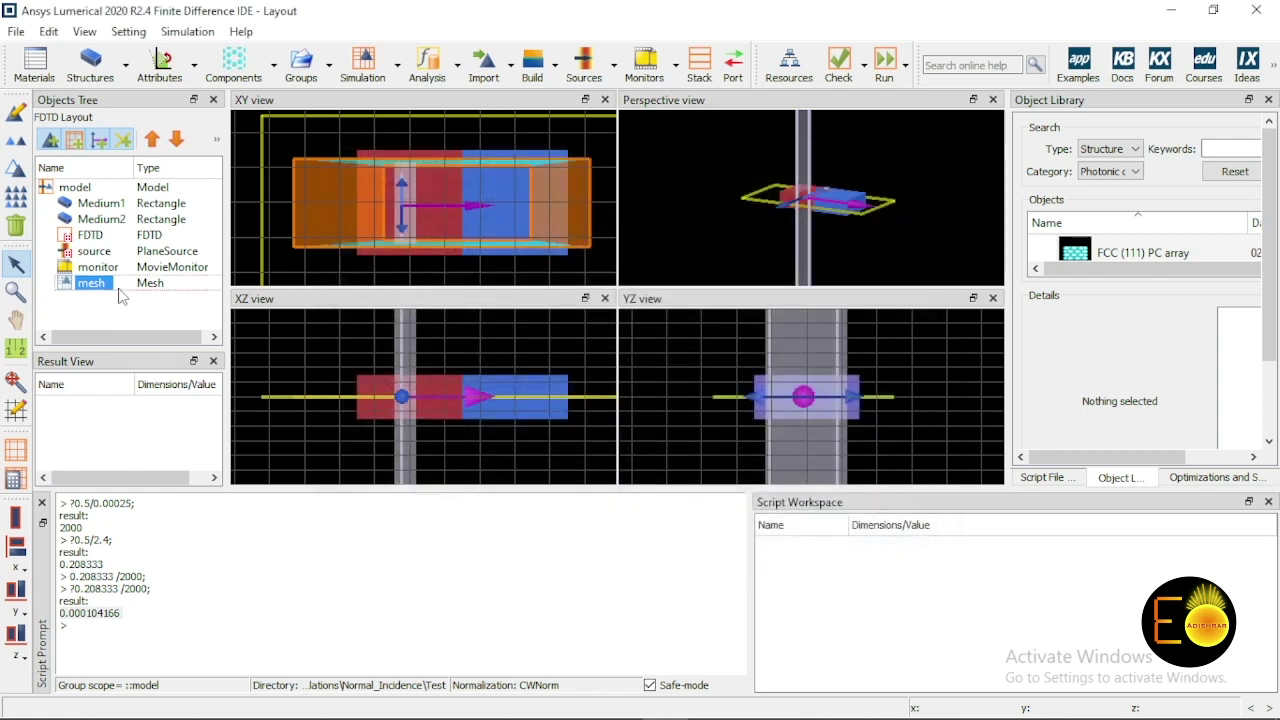
right_click(80, 284)
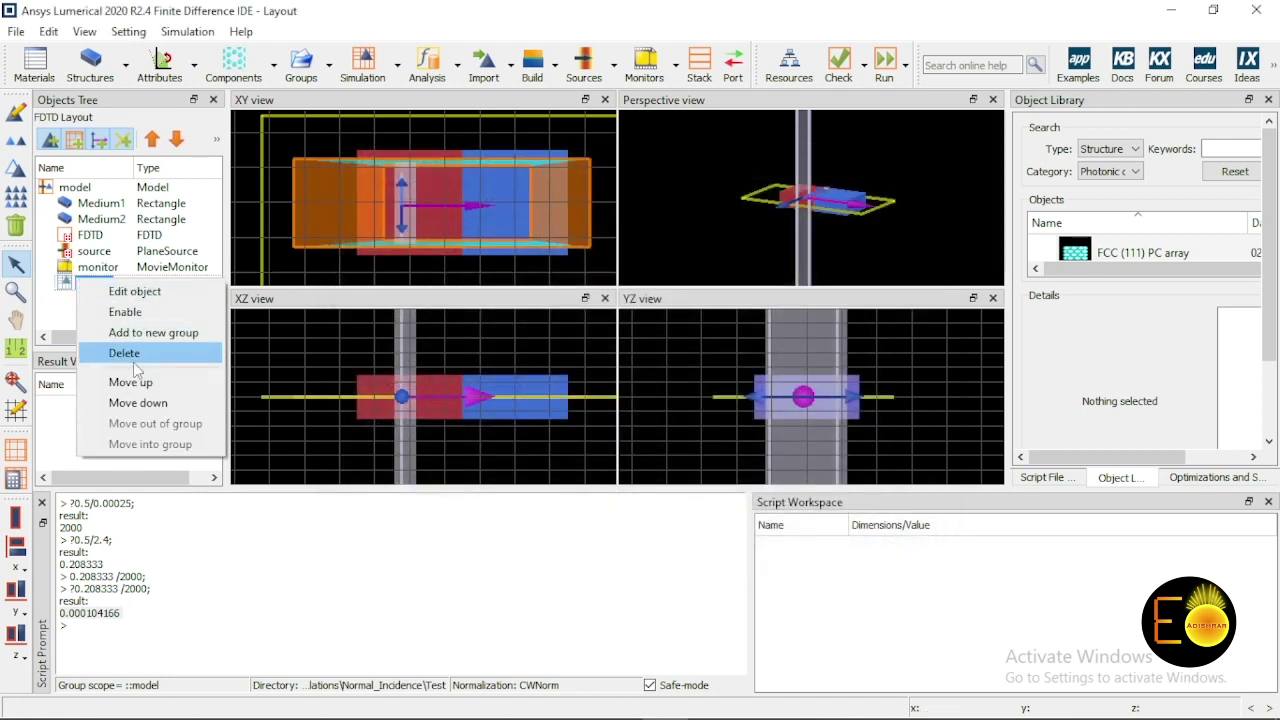
left_click(136, 313)
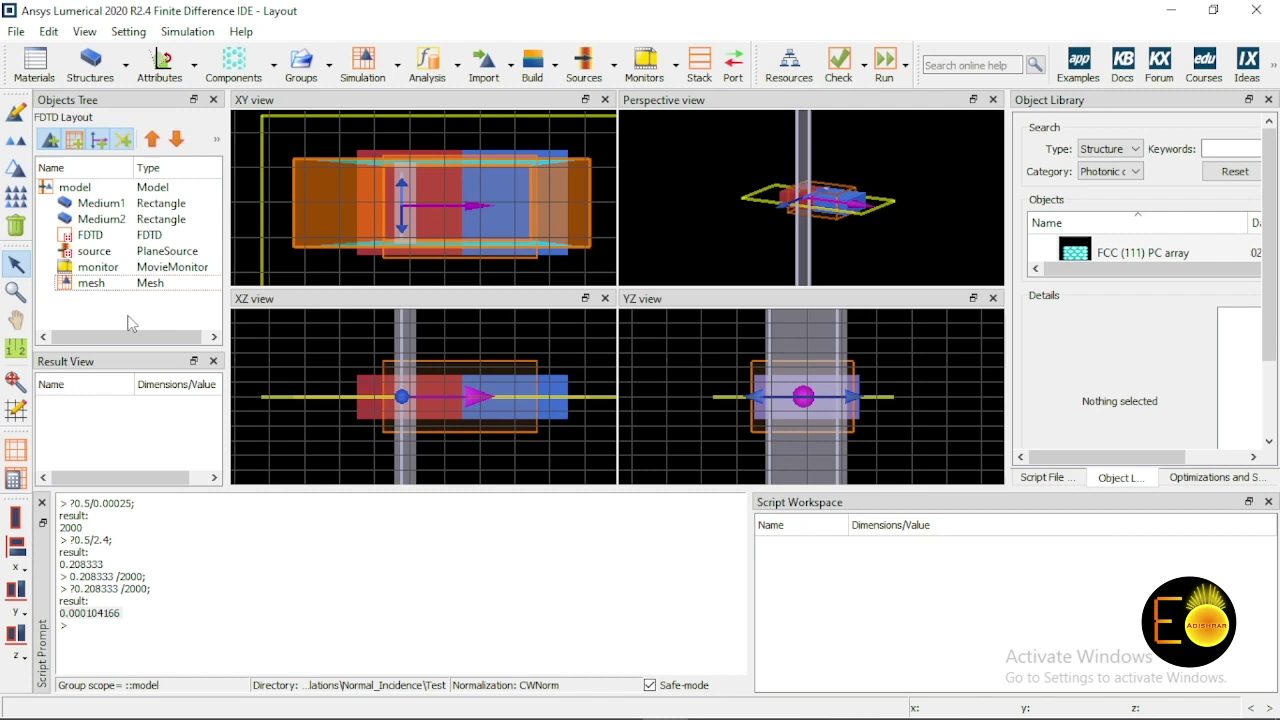
- Run the simulation, saving the project as test.fsp in the Test folder
left_click(884, 66)
left_click(220, 185)
key("Return")
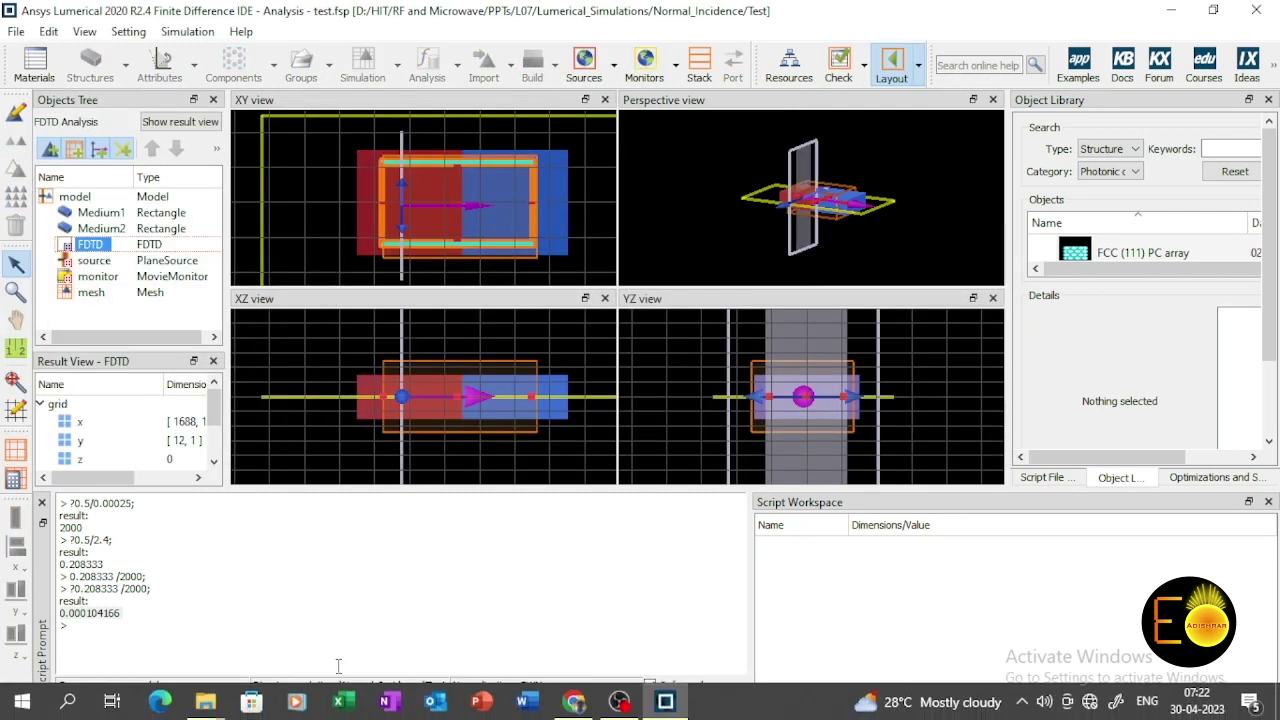
- Switch to the Test folder and play test_monitor_TE.m1v, pausing to examine how the pulse crosses the interface, and close the player
mouse_move(205, 702)
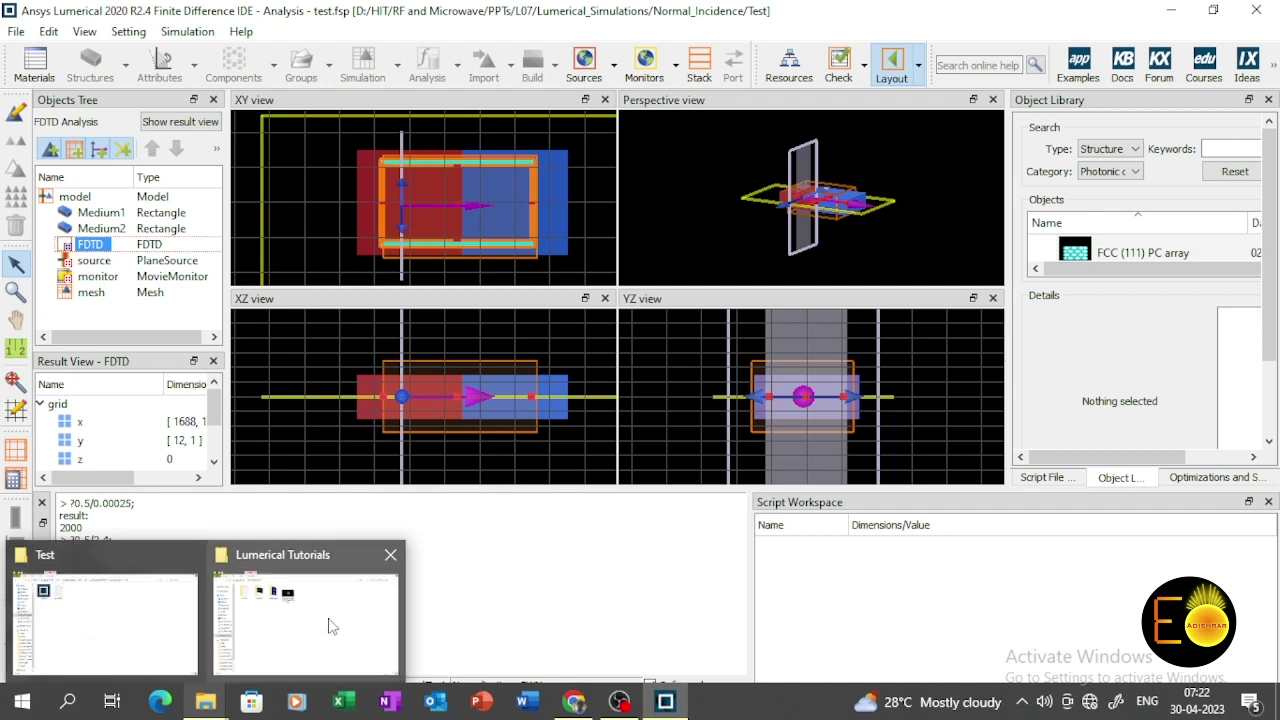
left_click(86, 628)
double_click(313, 145)
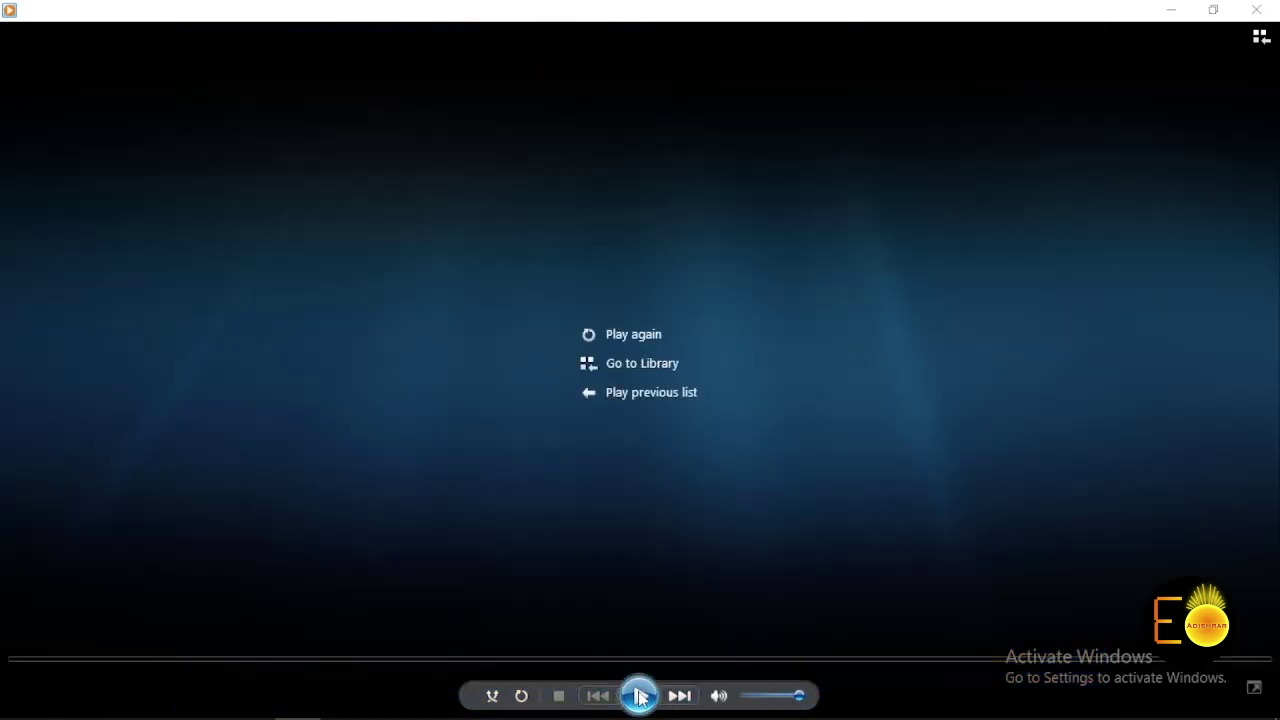
left_click(641, 697)
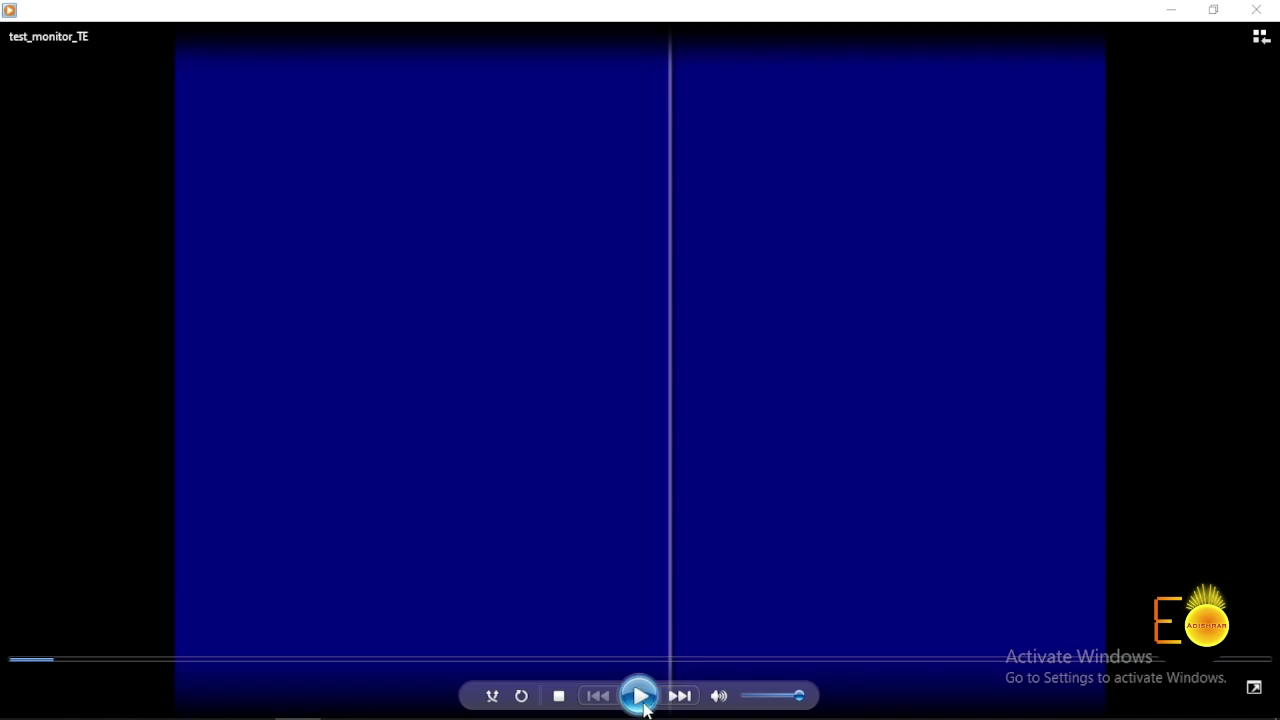
left_click(641, 697)
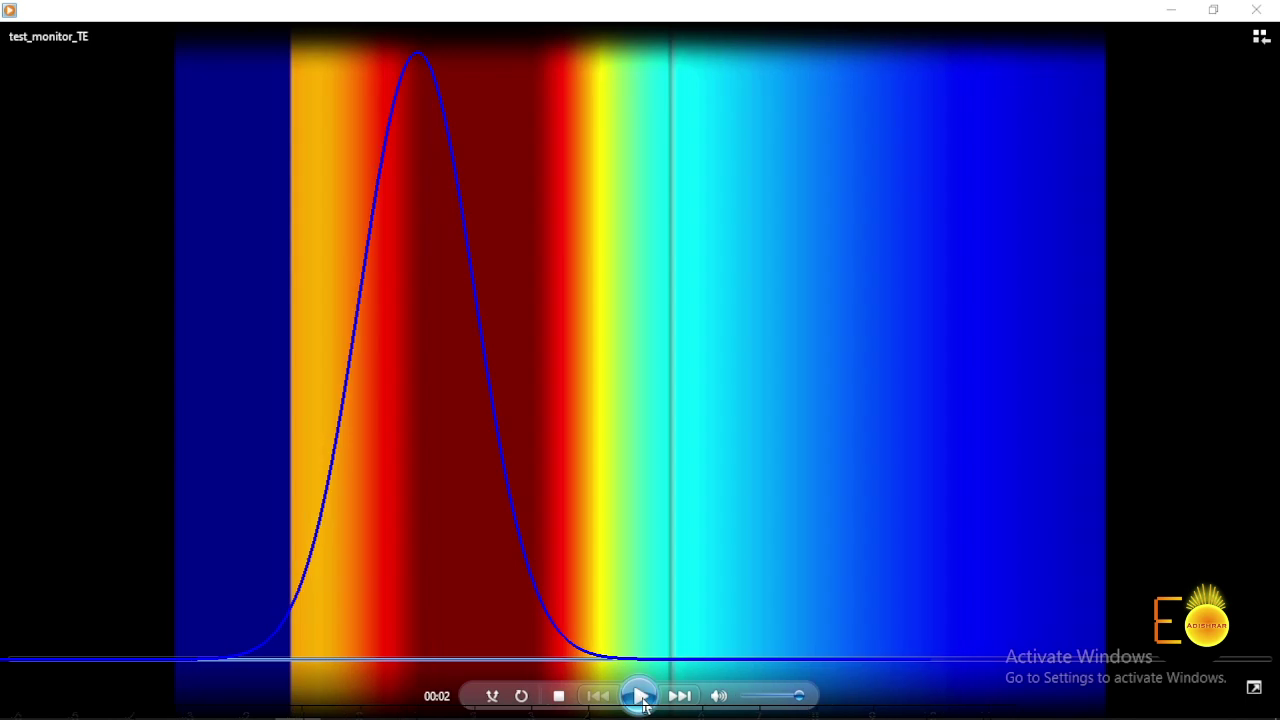
left_click(641, 697)
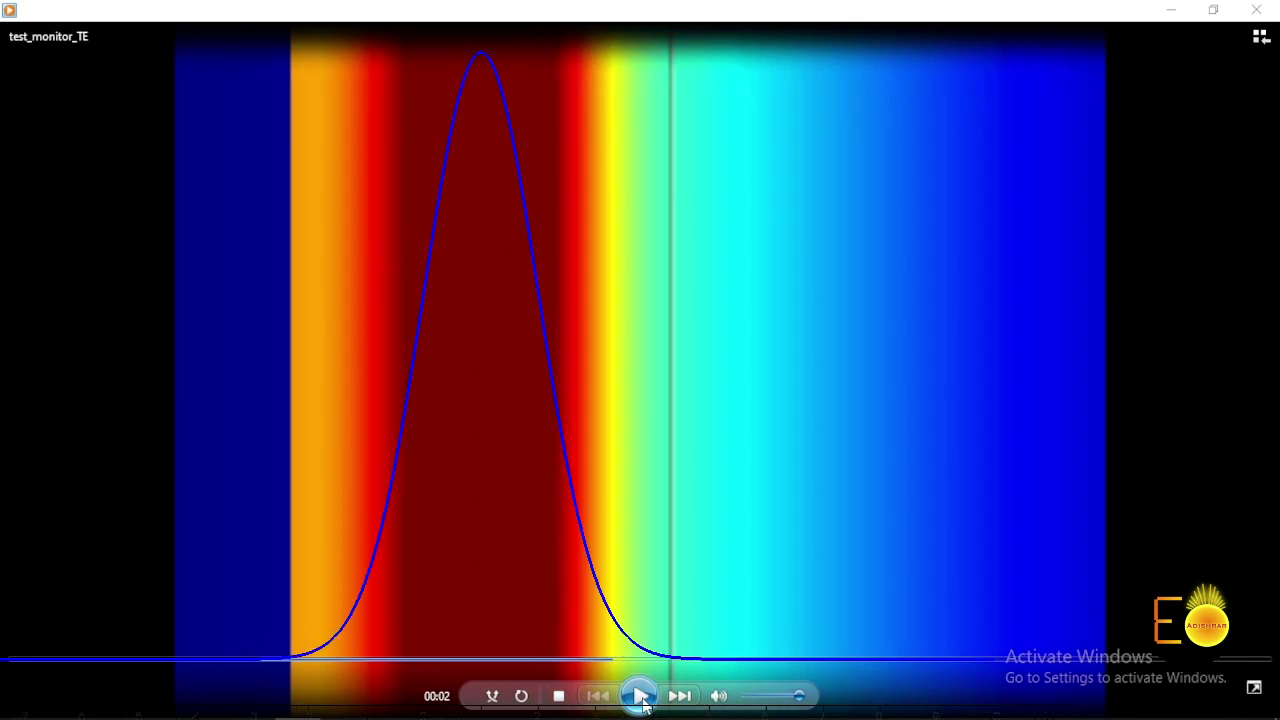
left_click(641, 697)
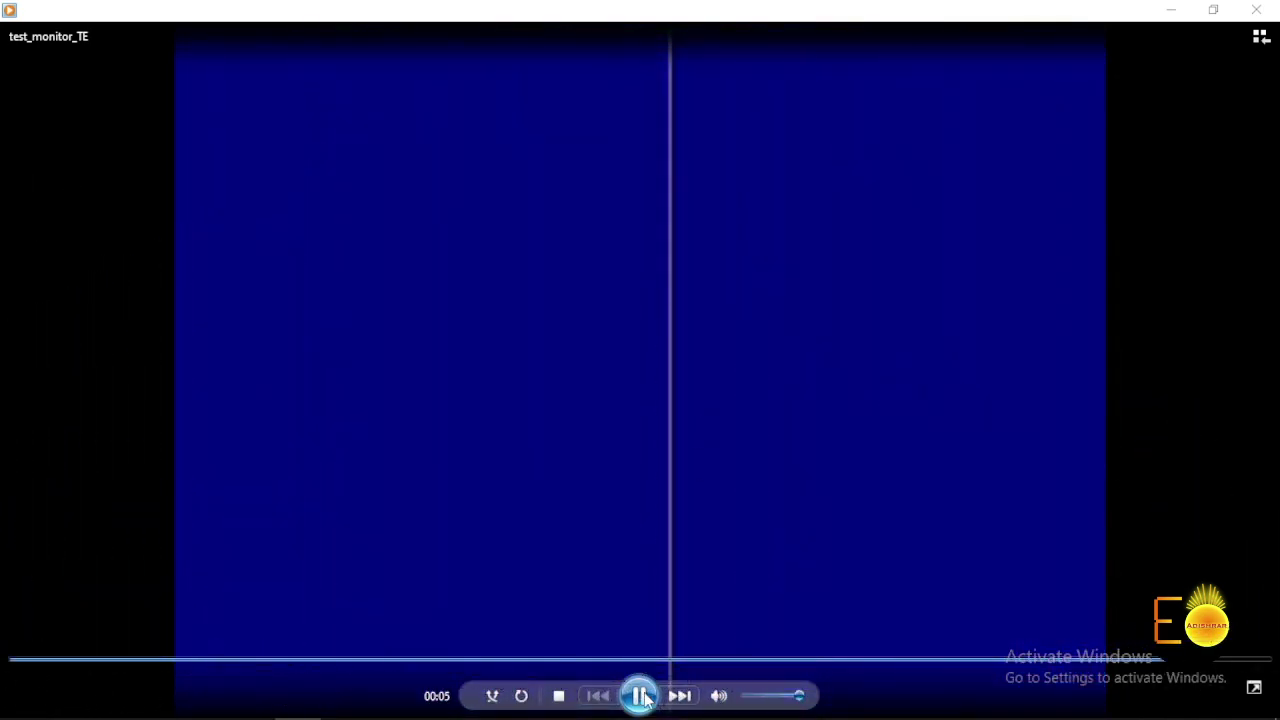
key("alt+F4")
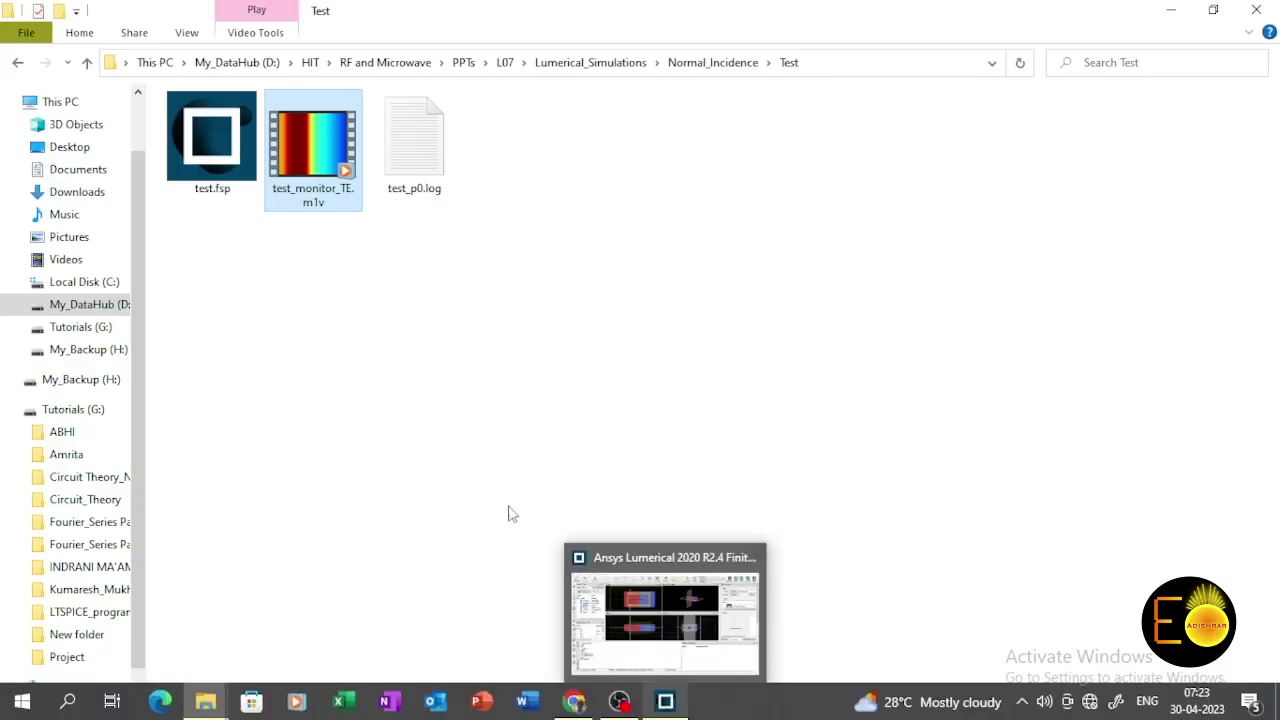
- Switch to Ansys Lumerical, return the FDTD object to layout mode and set its y min boundary condition to Periodic
left_click(674, 663)
right_click(122, 247)
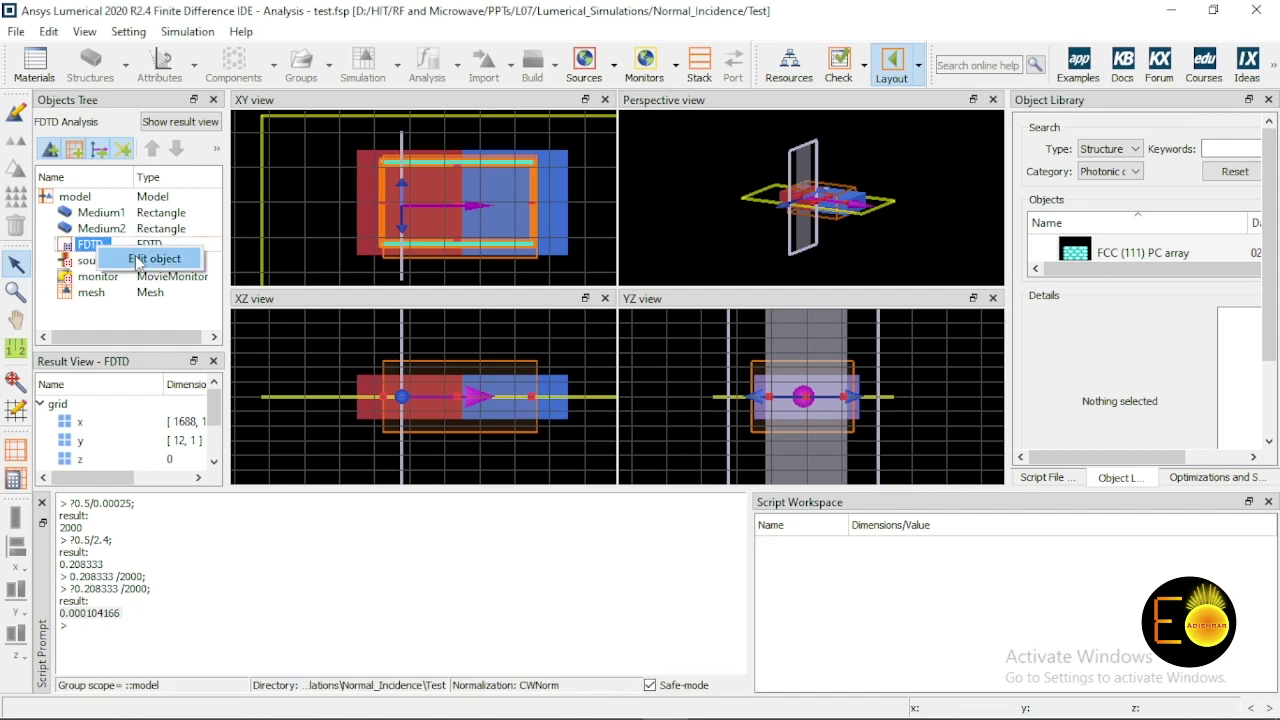
left_click(140, 260)
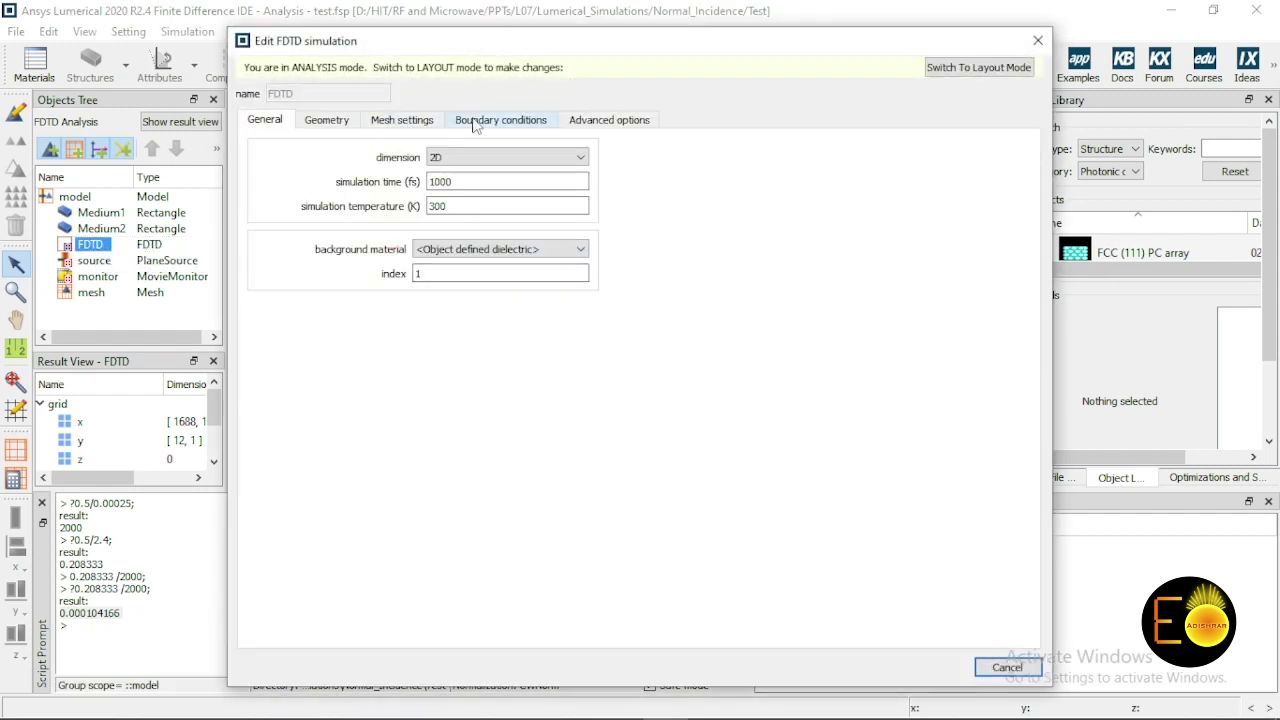
left_click(478, 122)
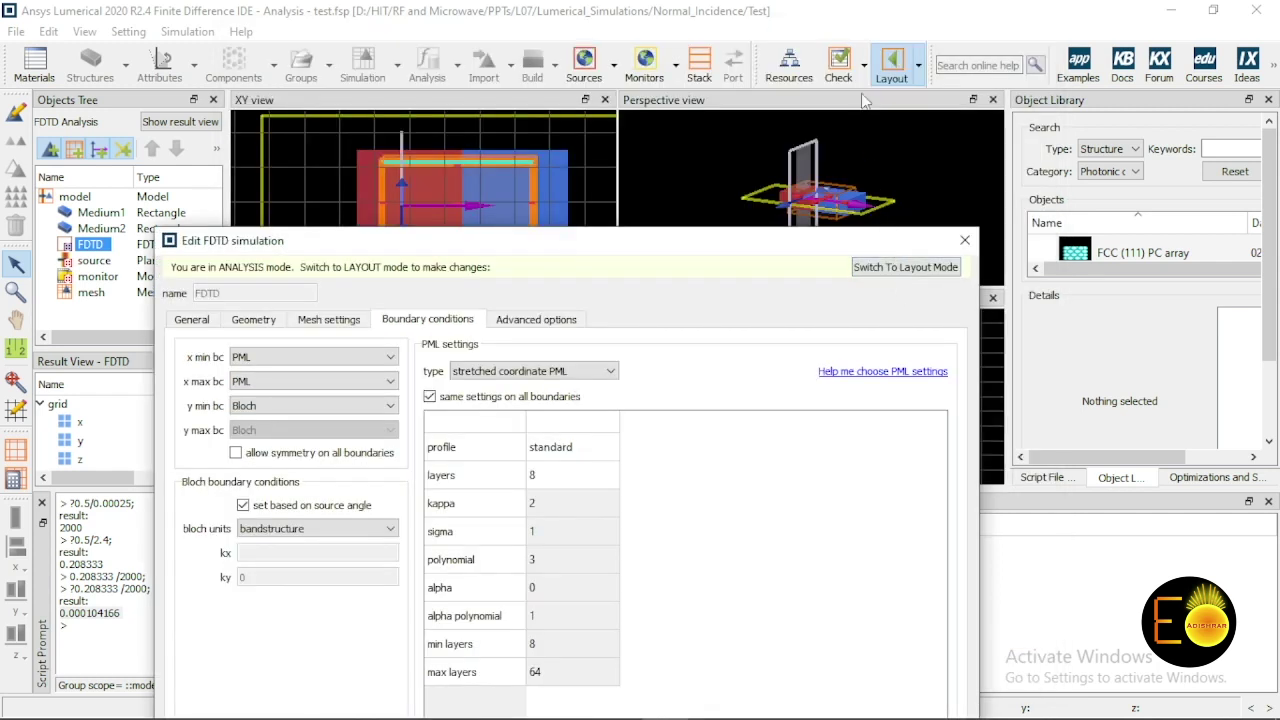
left_click(892, 66)
left_click_drag(781, 243, 817, 185)
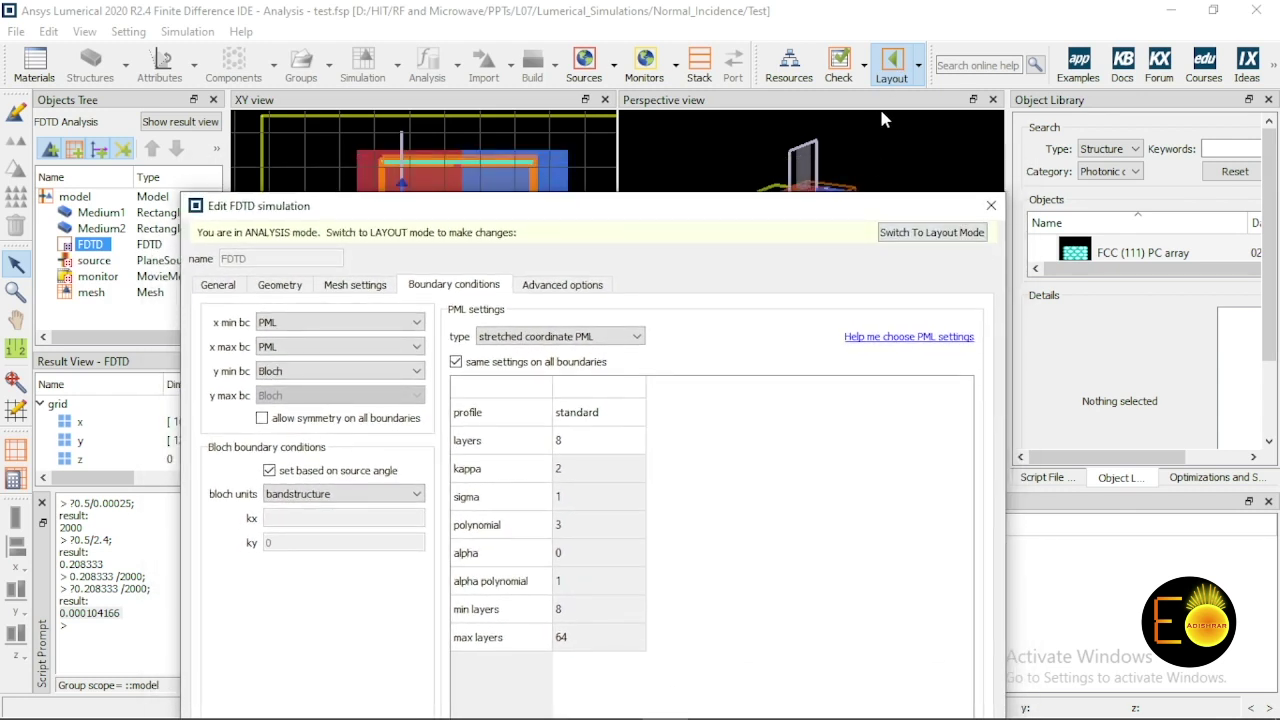
left_click_drag(860, 207, 872, 46)
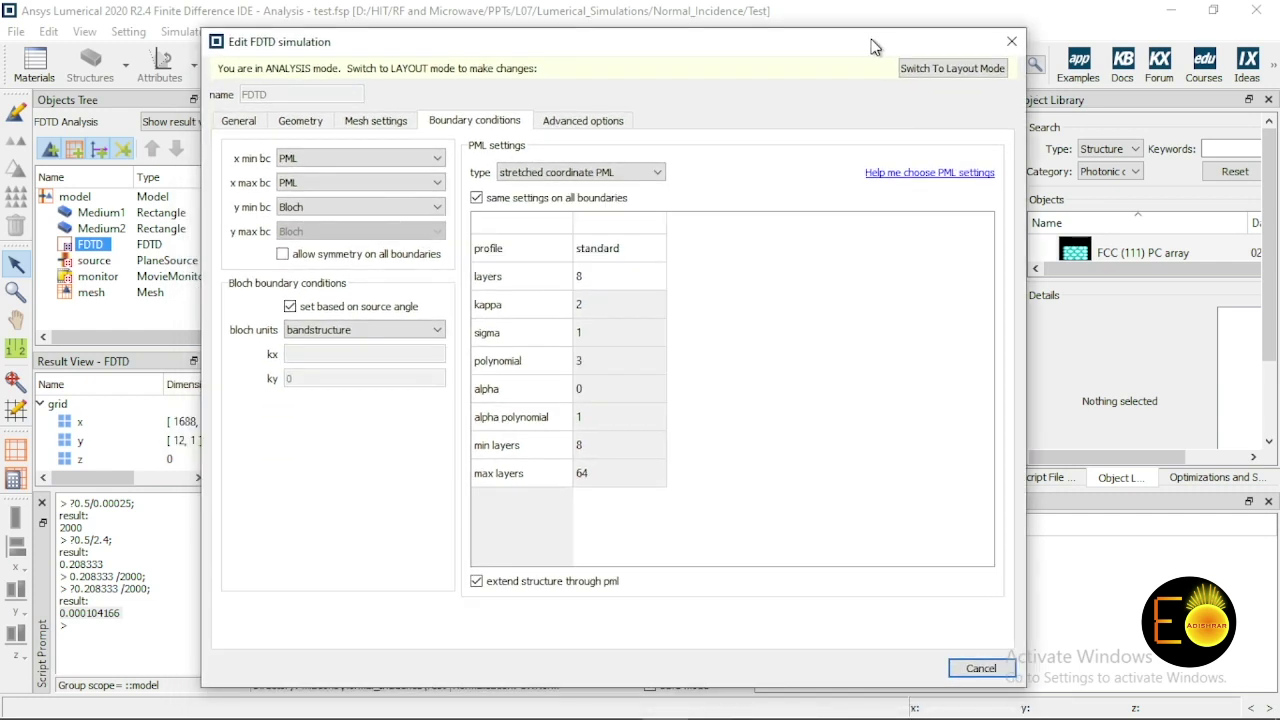
left_click(952, 68)
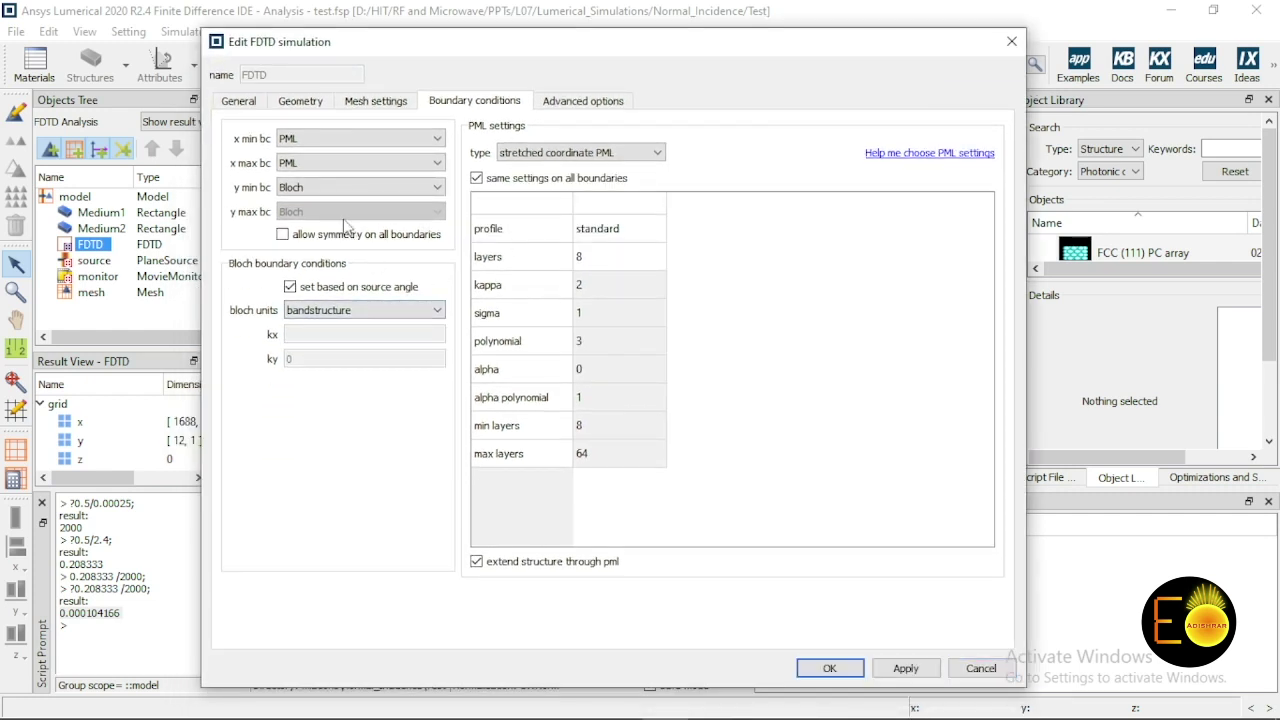
left_click(310, 188)
left_click(305, 228)
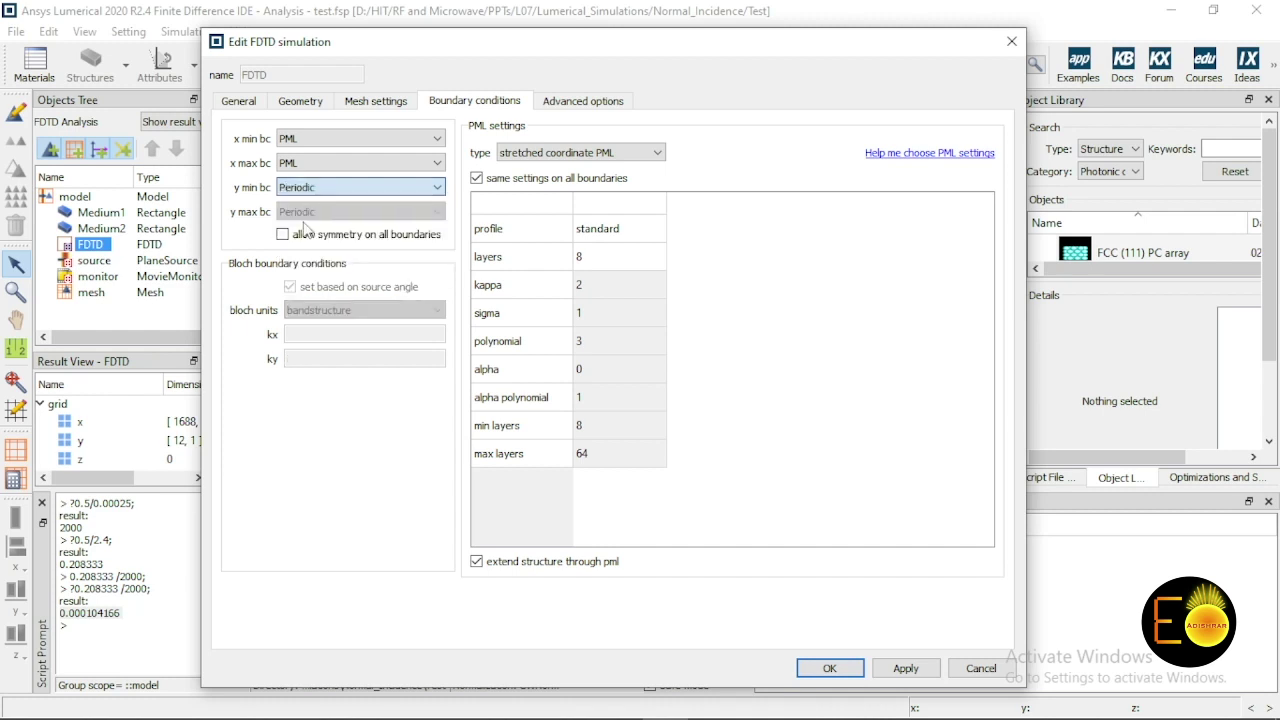
left_click(829, 668)
- Rerun the simulation and play the regenerated test_monitor_TE.m1v movie from the Test folder
left_click(885, 70)
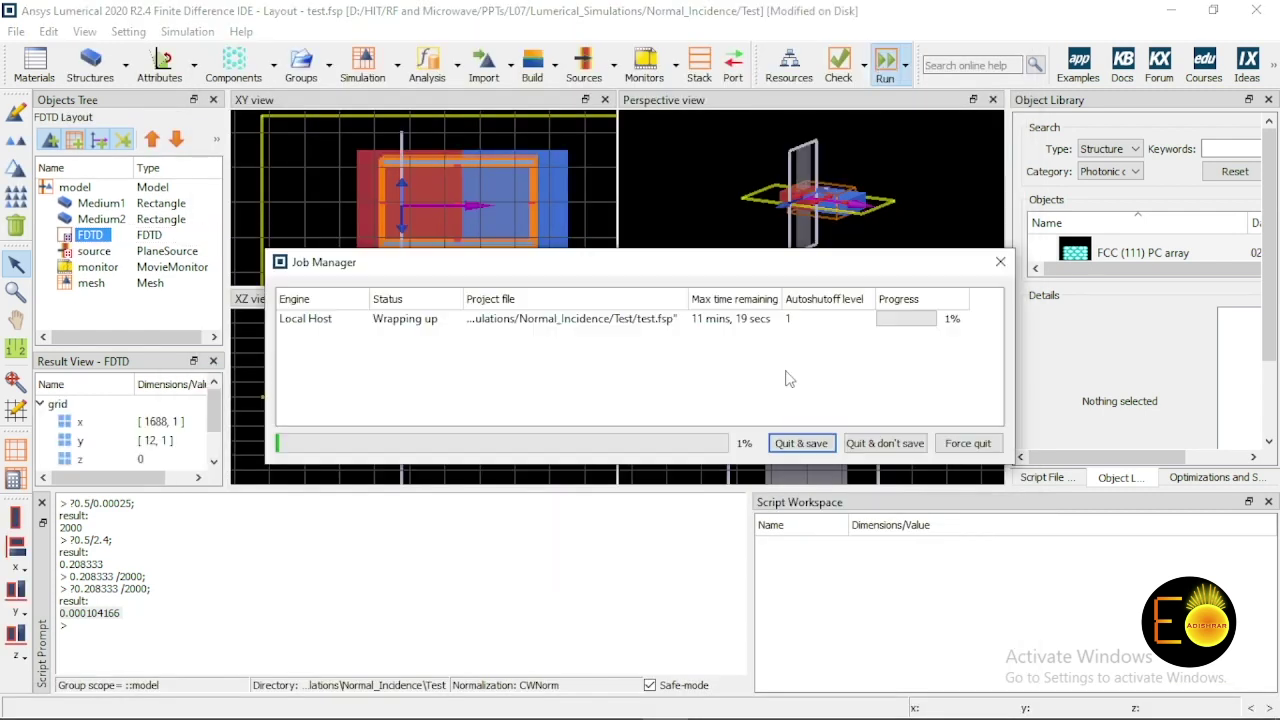
left_click(151, 623)
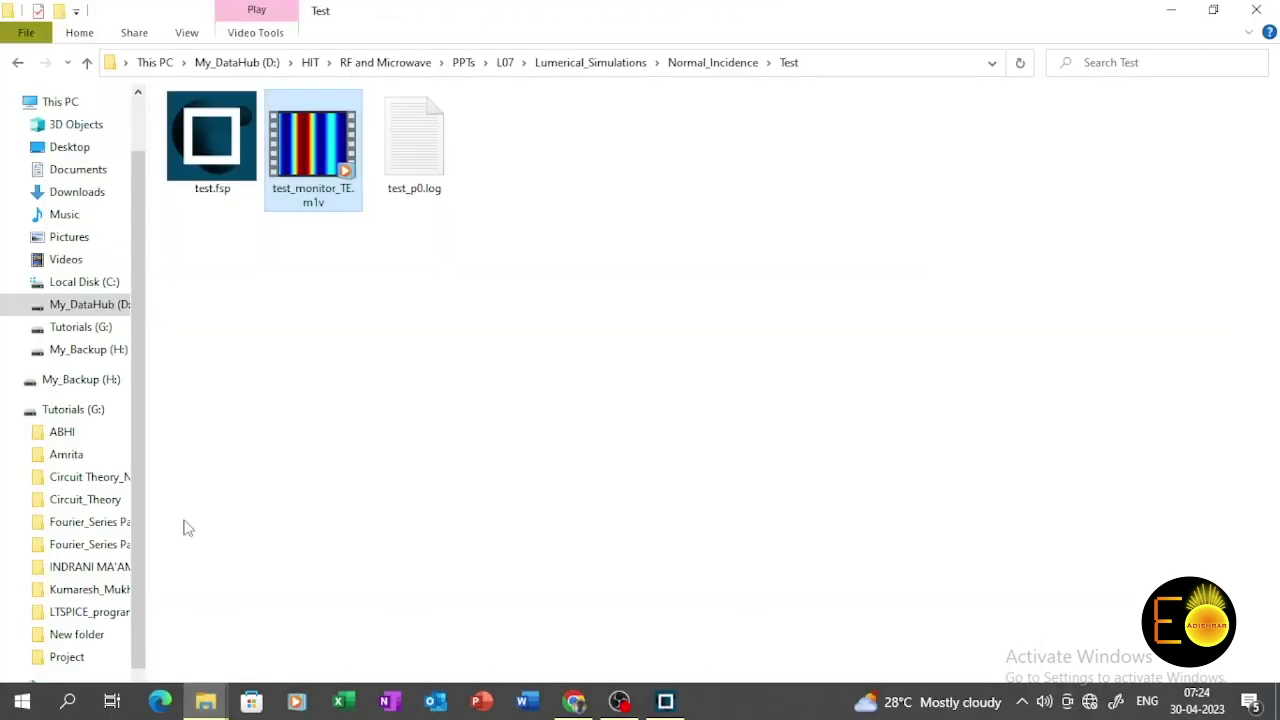
double_click(312, 143)
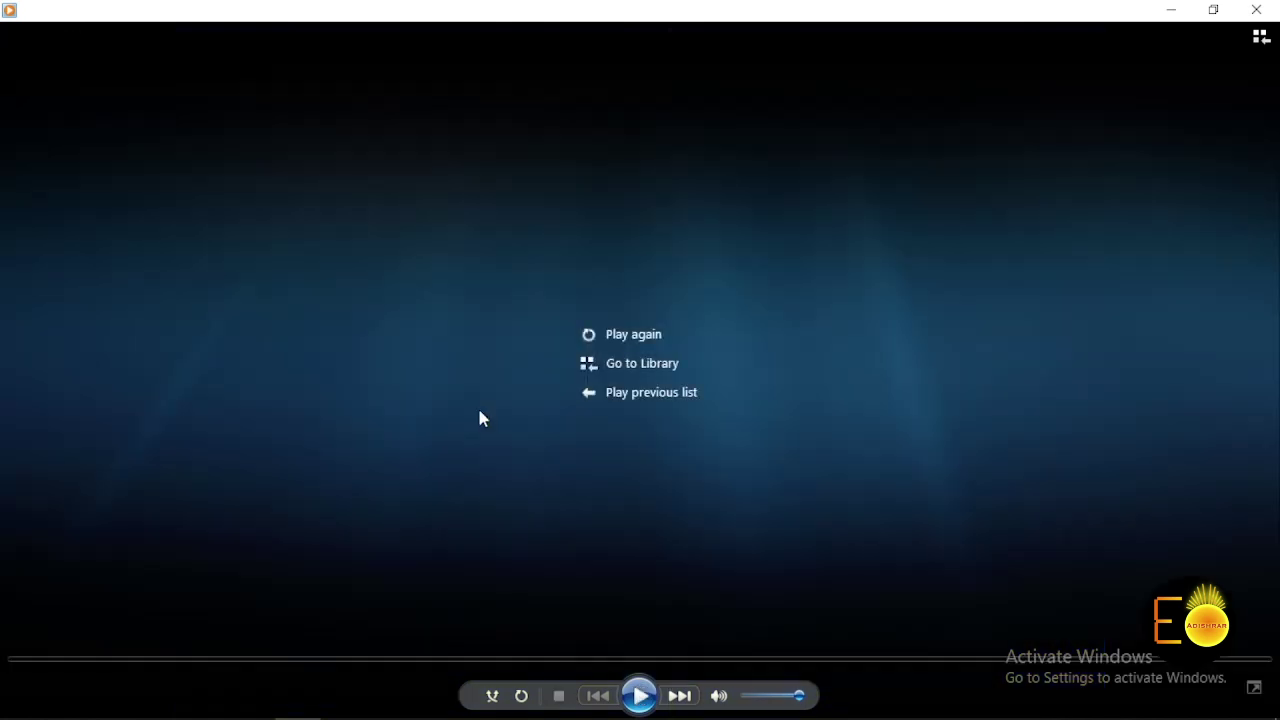
left_click(640, 696)
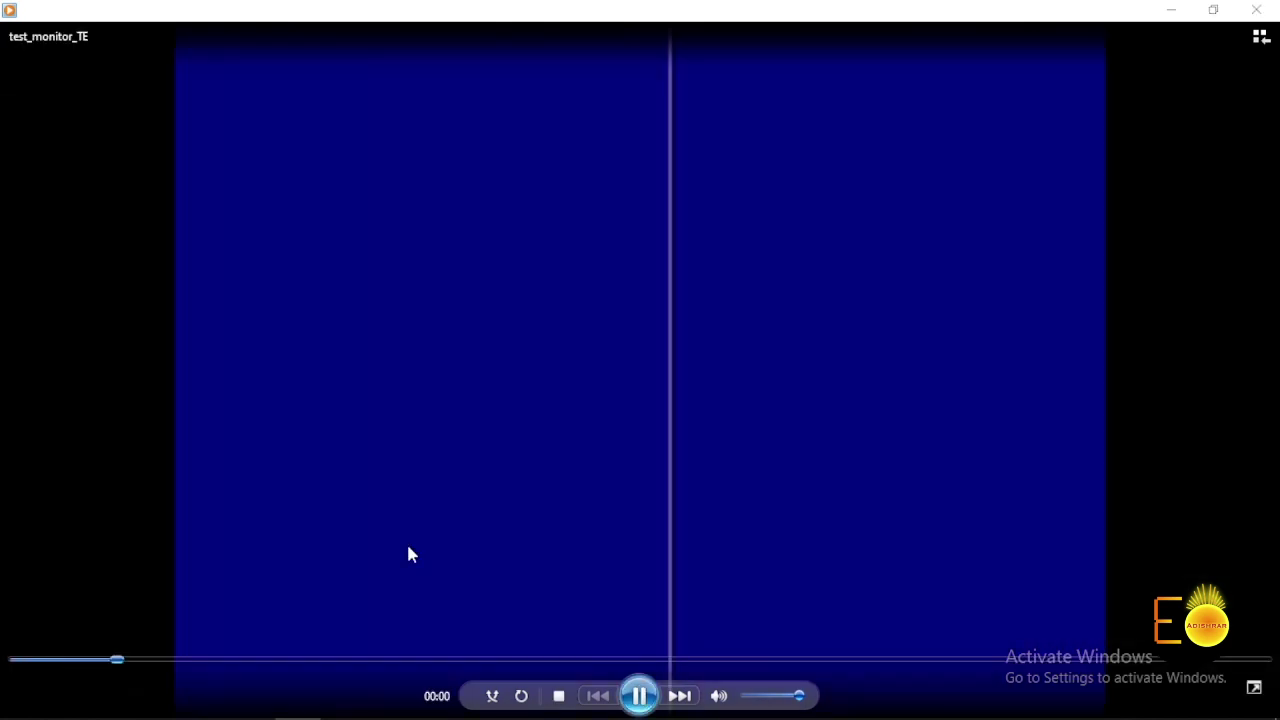